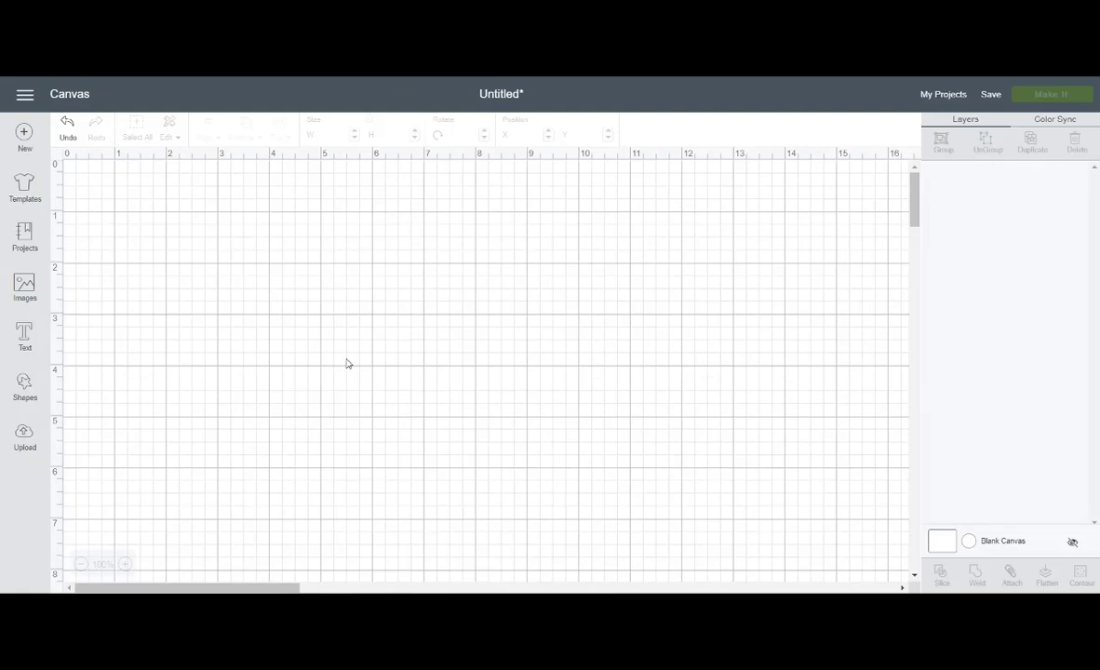
Step: Insert a square, unlock its proportions, resize it to 3 × 4 inches and position it
left_click(24, 389)
left_click(82, 285)
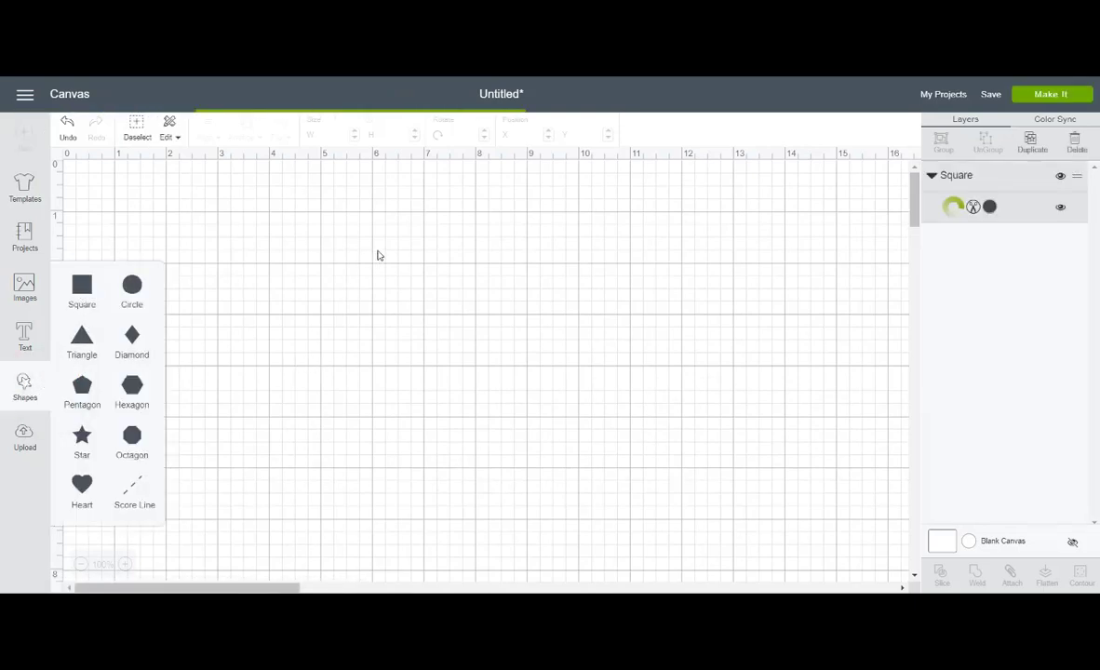
left_click_drag(279, 266, 458, 287)
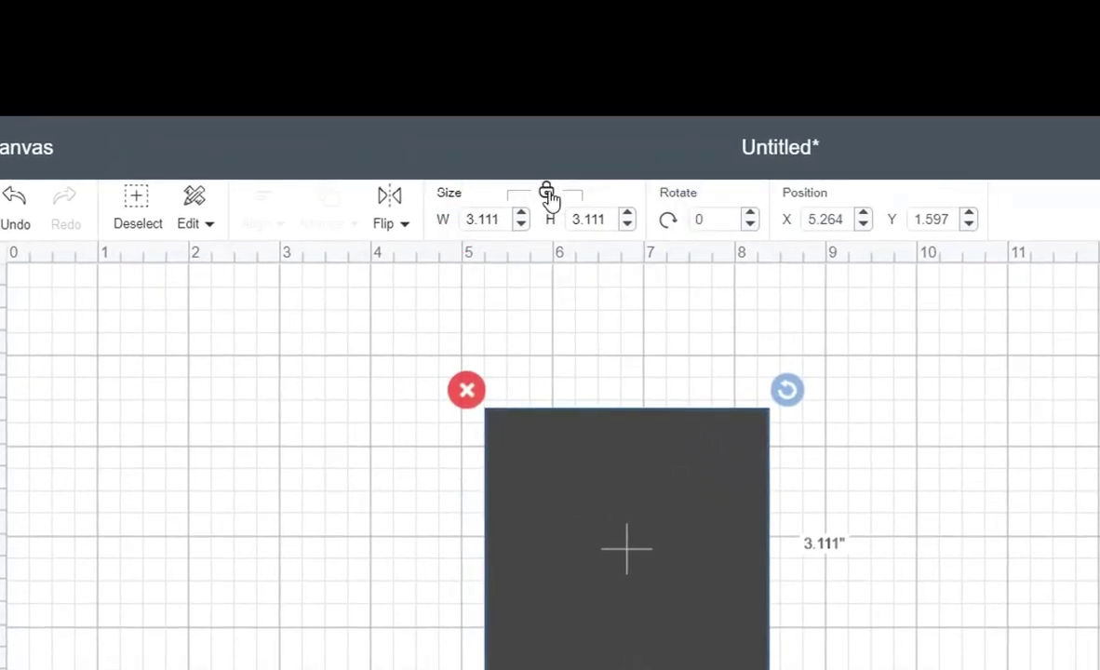
left_click(548, 196)
left_click(509, 219)
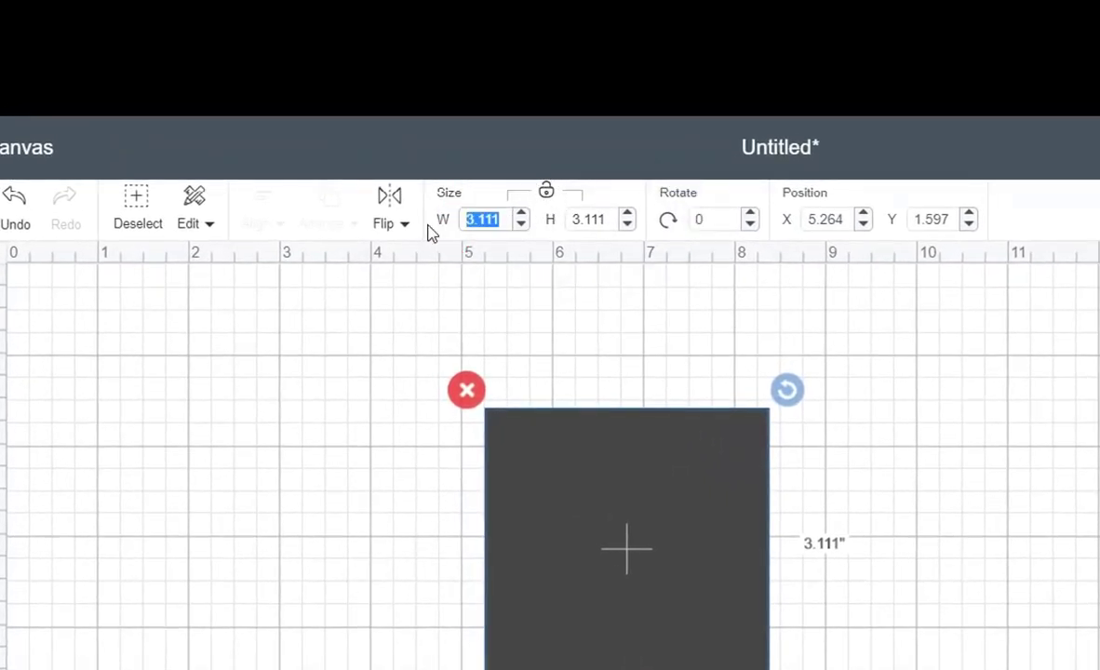
type("3")
left_click_drag(601, 224, 584, 224)
type("4")
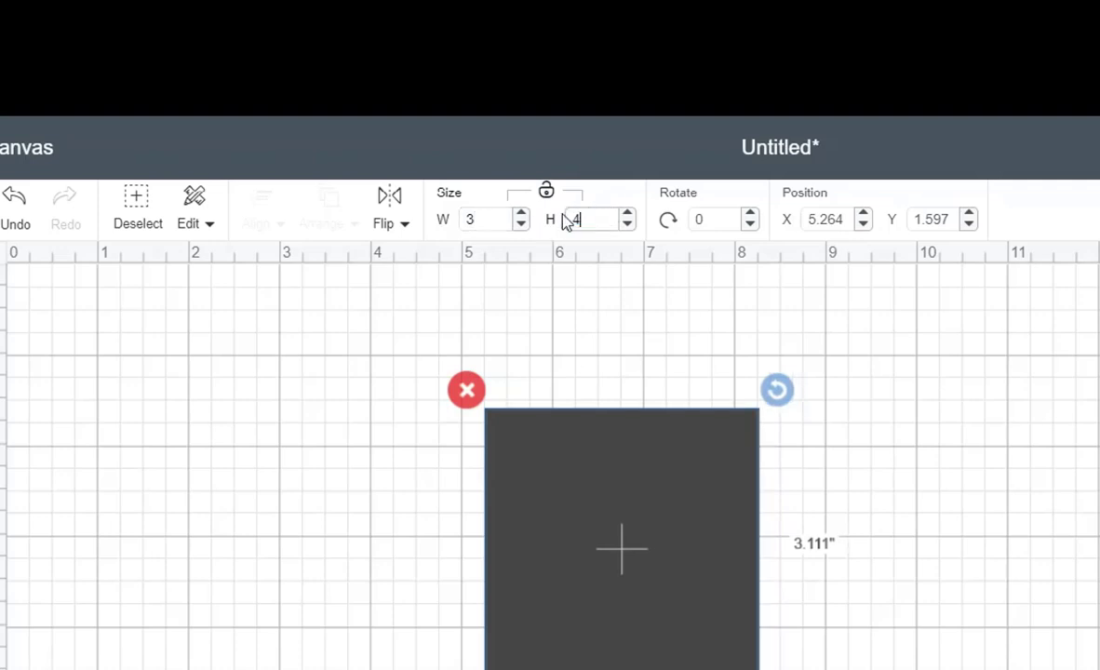
key("Return")
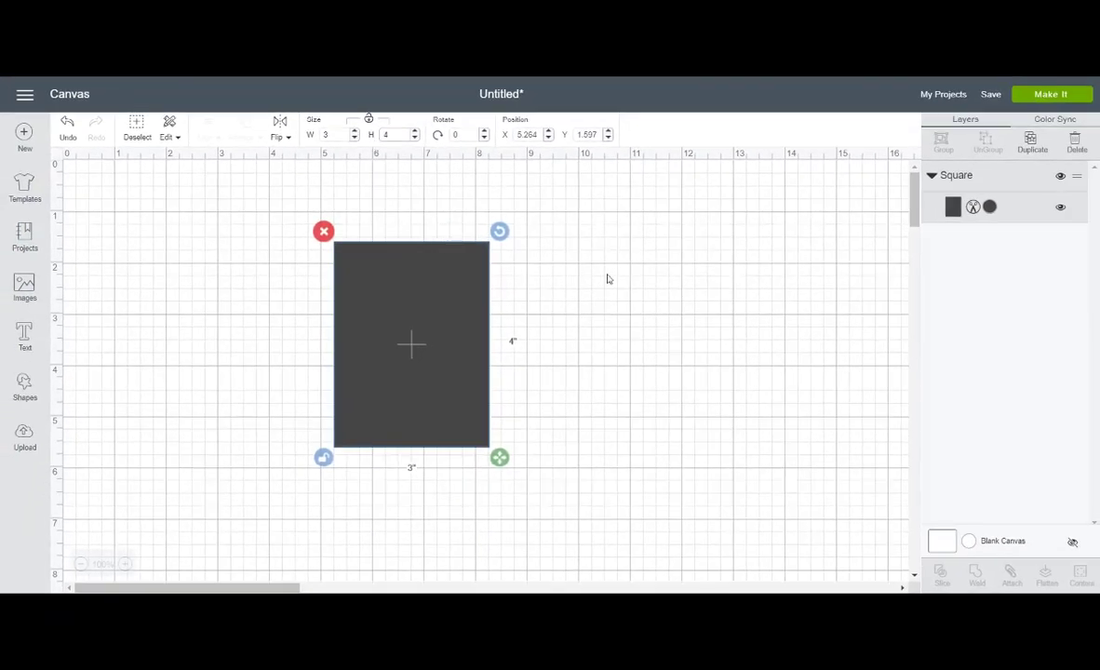
left_click(955, 466)
left_click_drag(469, 299, 484, 281)
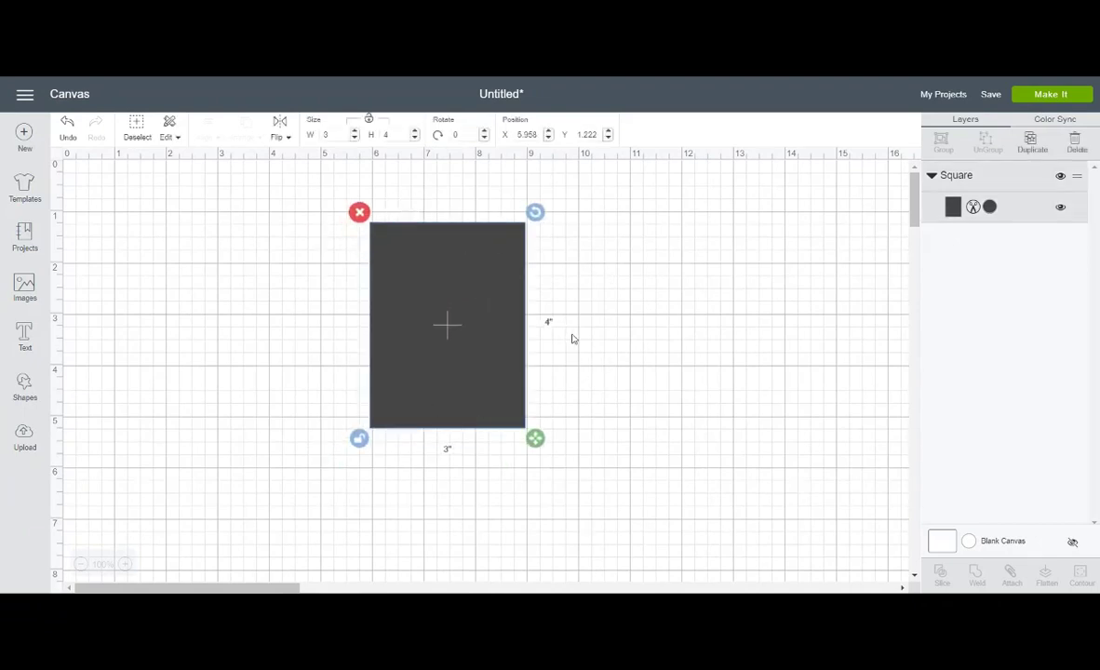
Step: Insert another square and resize it, unlocked, to 2.5 × 3.5 inches
left_click(34, 391)
left_click(82, 289)
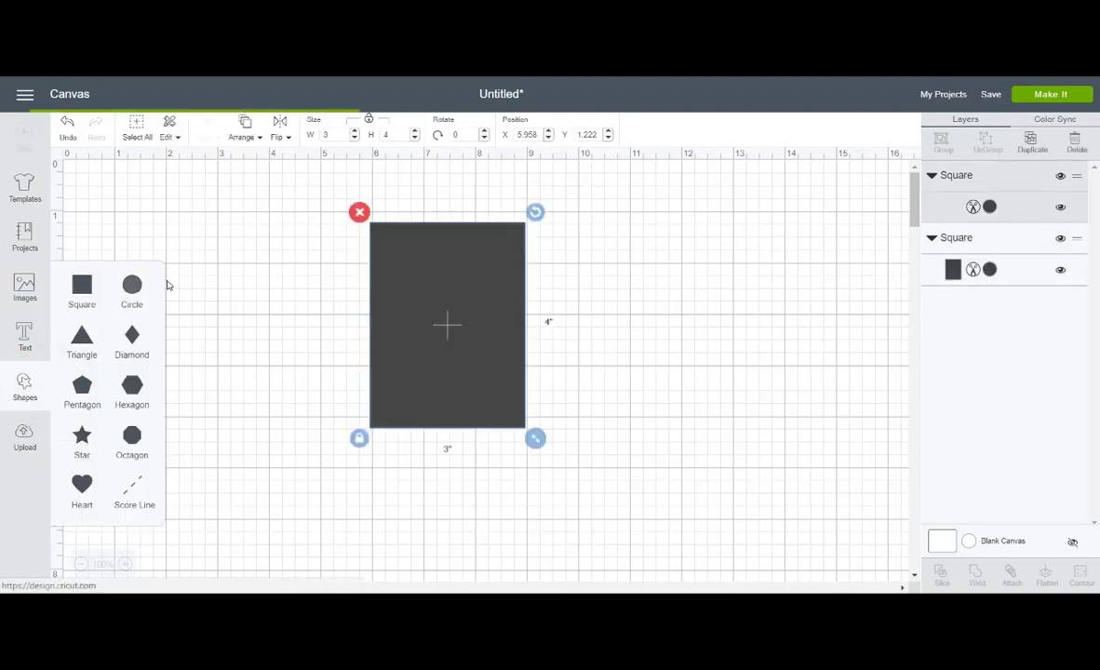
left_click_drag(246, 274, 294, 275)
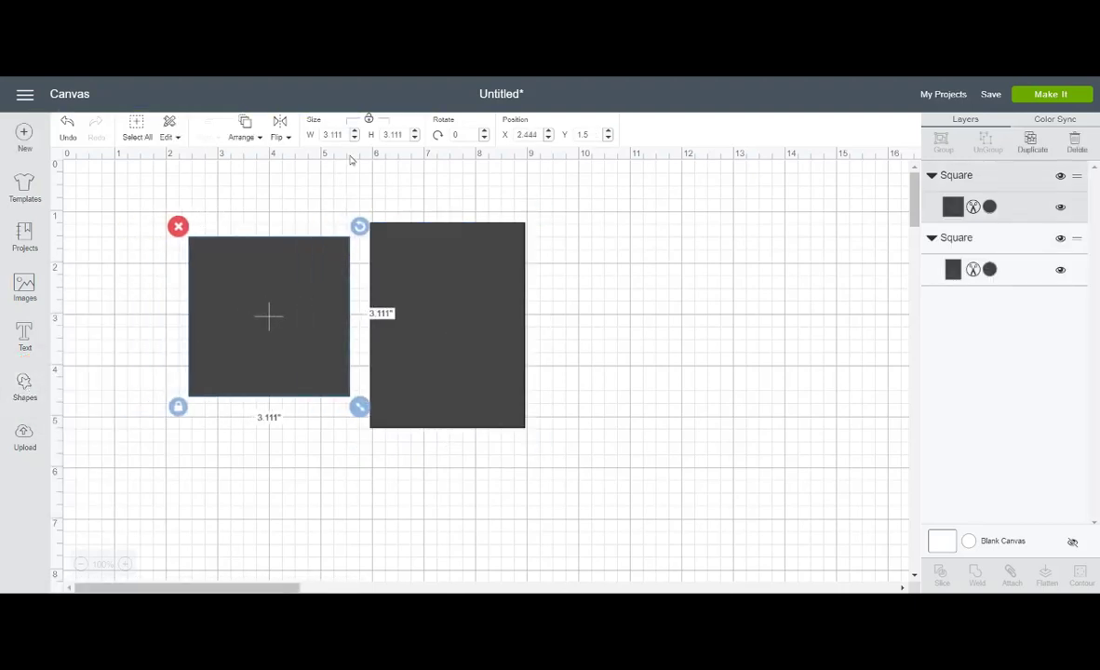
left_click(369, 119)
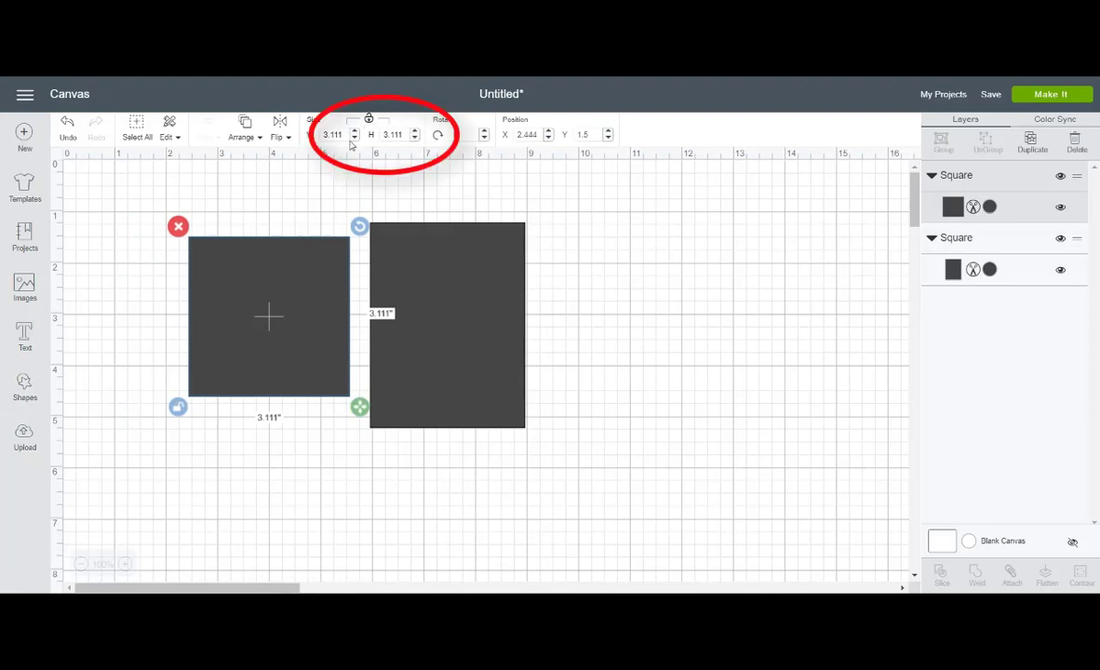
left_click(346, 134)
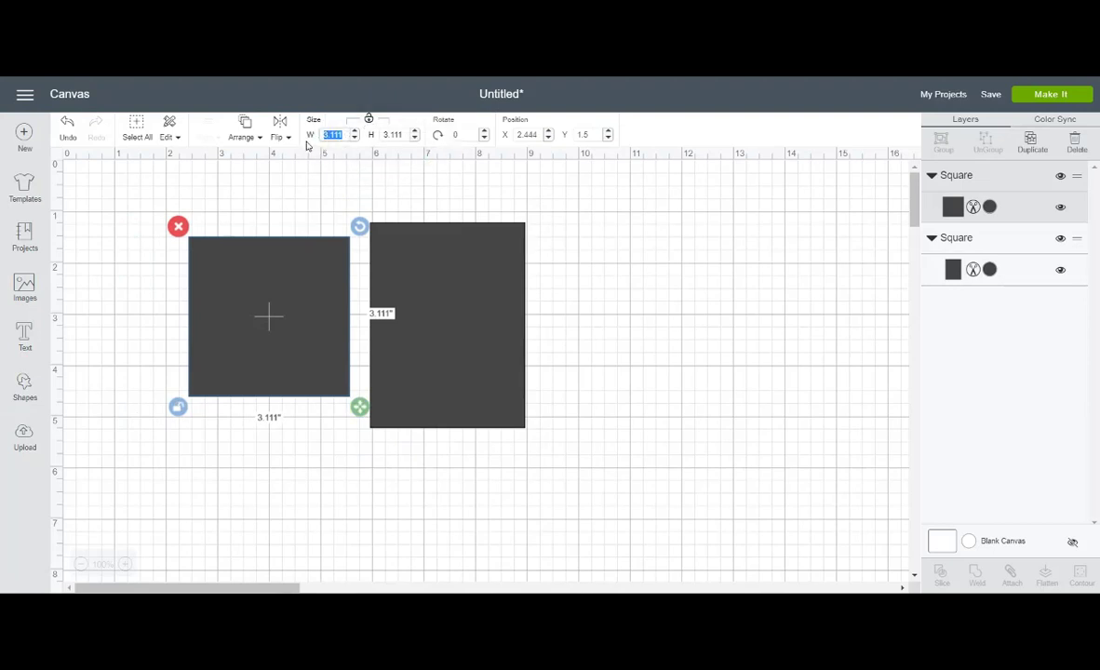
type("2.5")
left_click(405, 132)
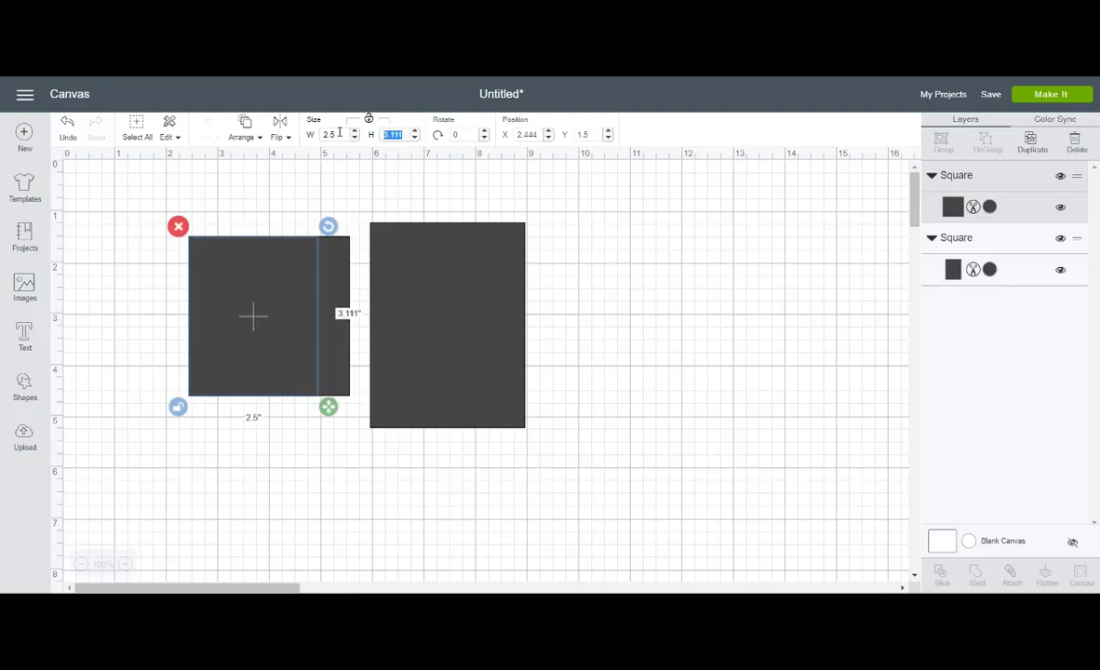
type("3.5")
left_click(339, 132)
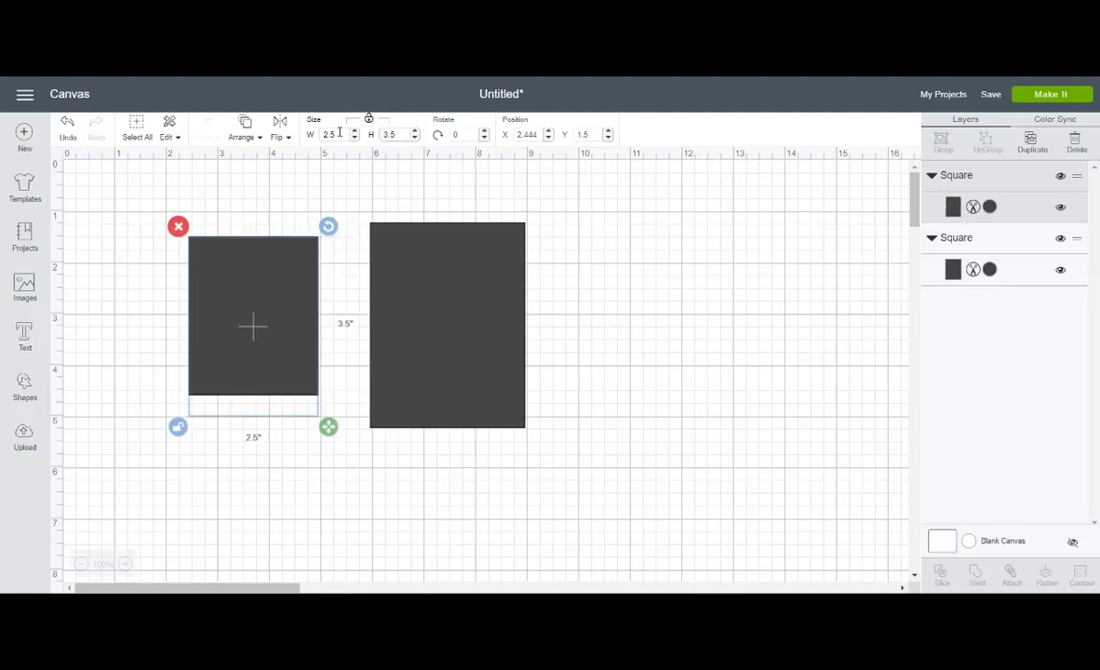
Step: Colour the new rectangle salmon, lay it over the dark one and select both
left_click(989, 207)
left_click(833, 291)
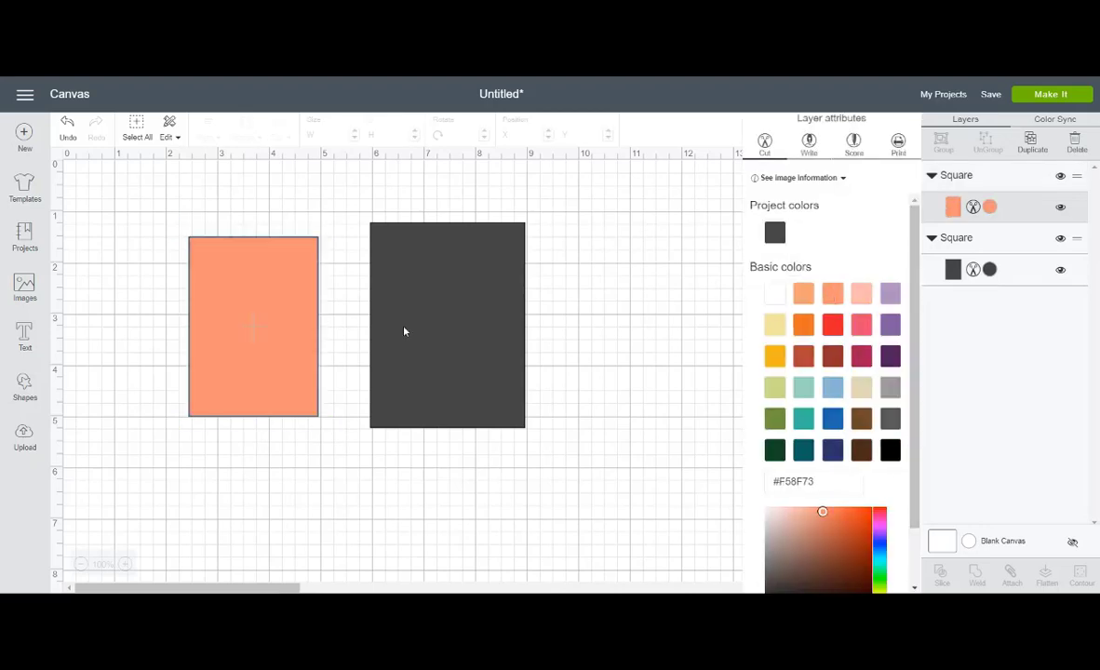
left_click_drag(285, 311, 477, 306)
left_click_drag(424, 188, 553, 486)
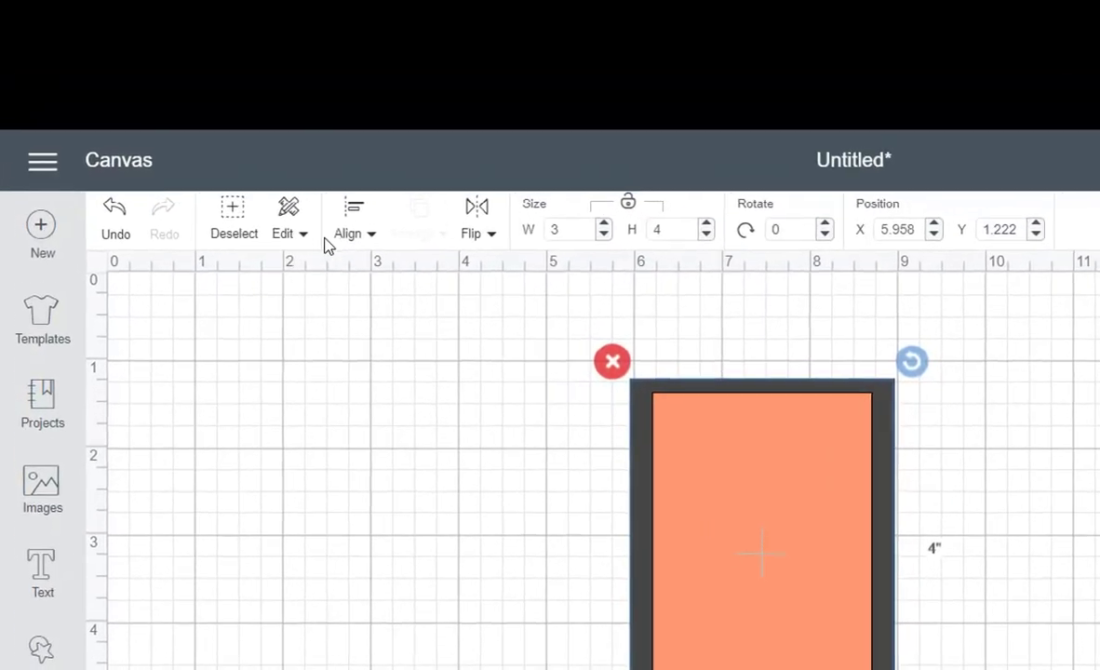
Step: Center the two rectangles, slice them, and delete the salmon and dark inner pieces
left_click(377, 240)
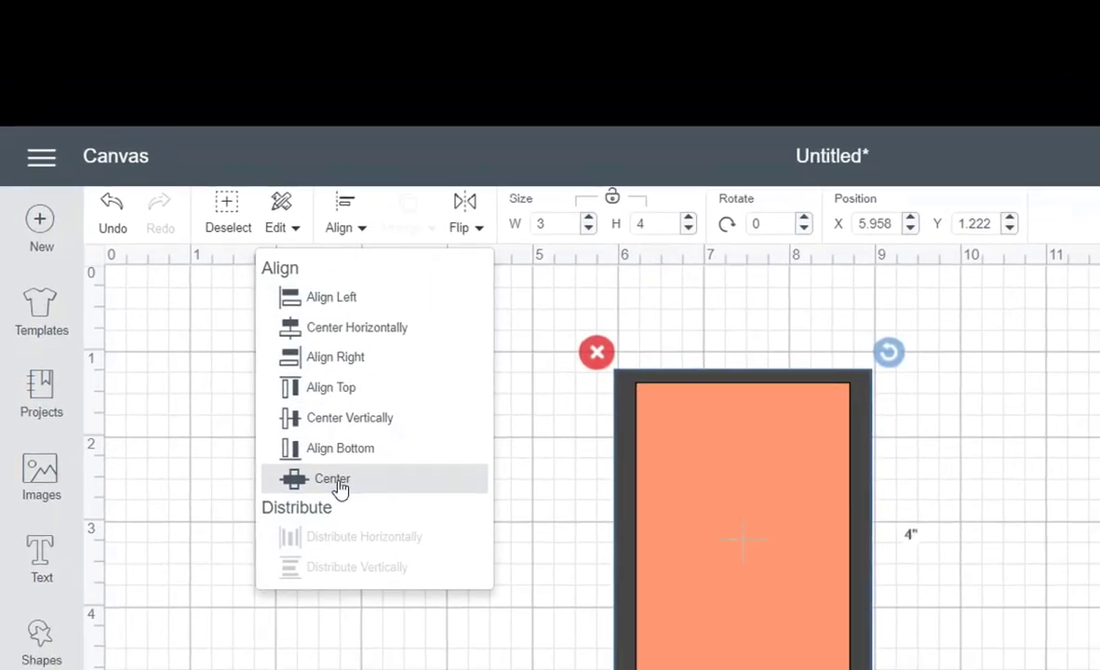
left_click(337, 482)
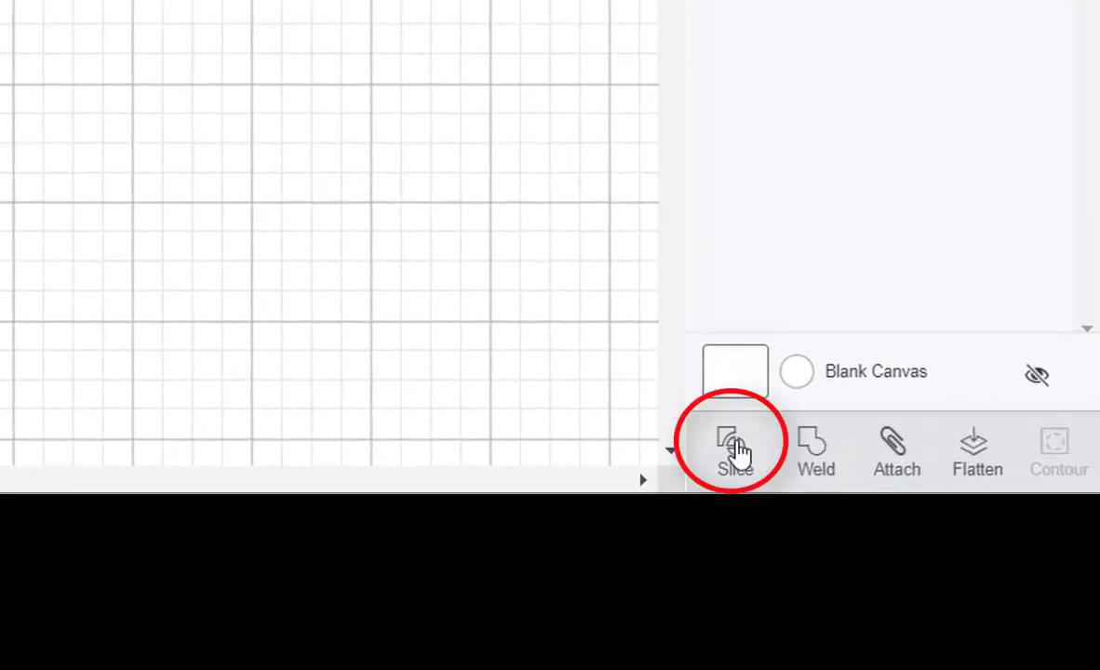
left_click(735, 451)
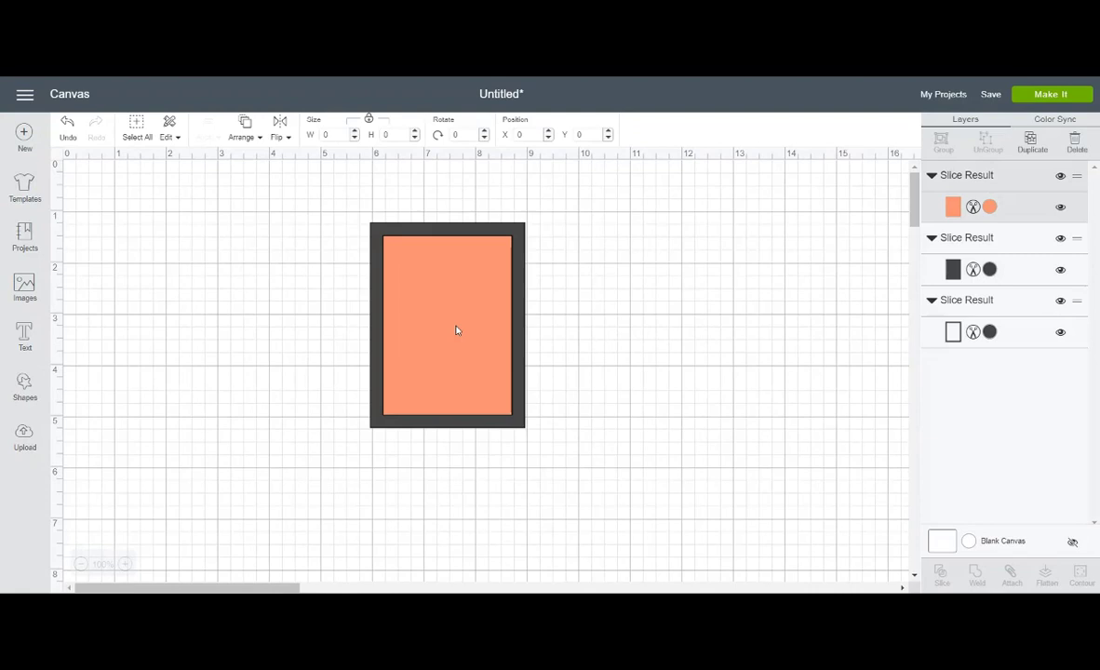
left_click_drag(456, 331, 674, 307)
left_click_drag(484, 319, 711, 296)
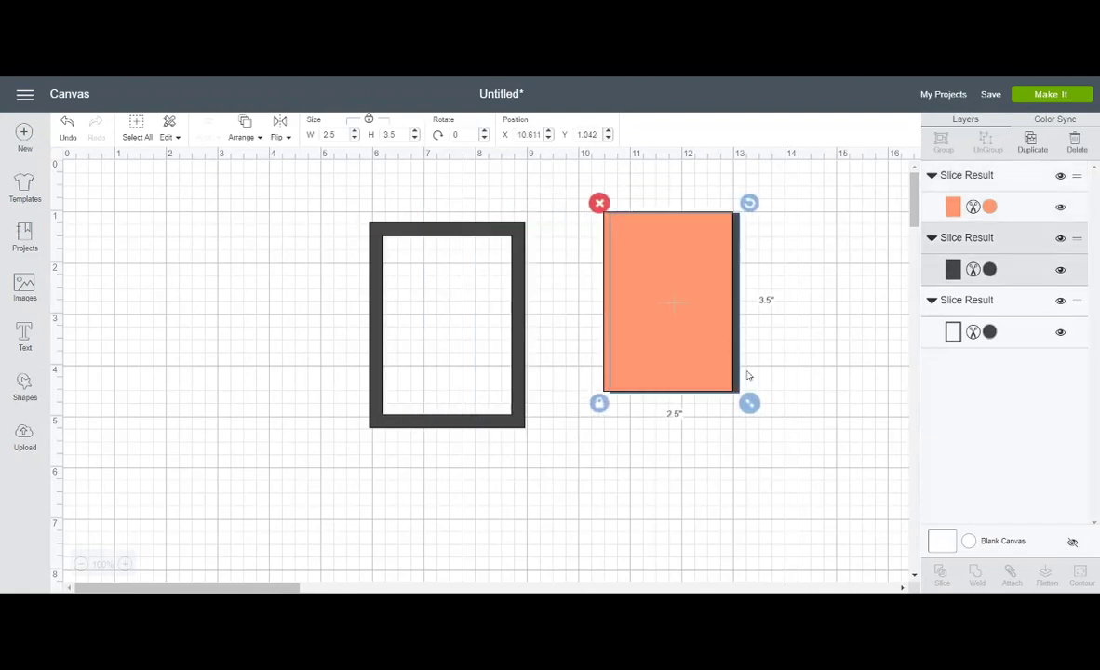
left_click_drag(646, 182, 781, 483)
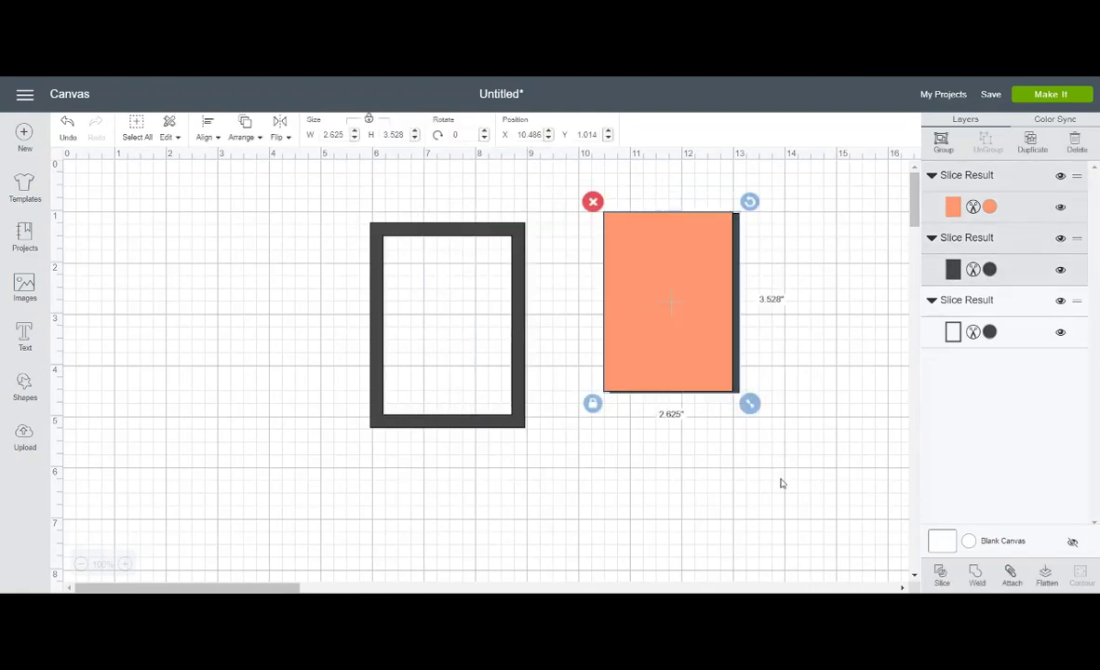
key("Delete")
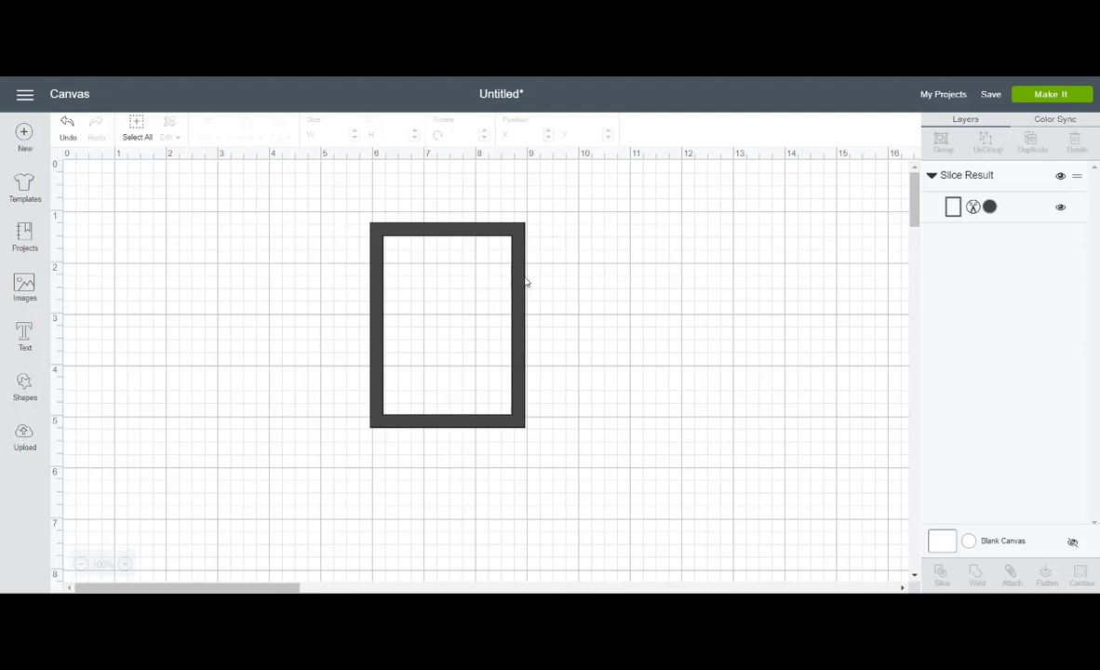
Step: Insert a new square and shrink it to 0.1 inch
left_click(26, 392)
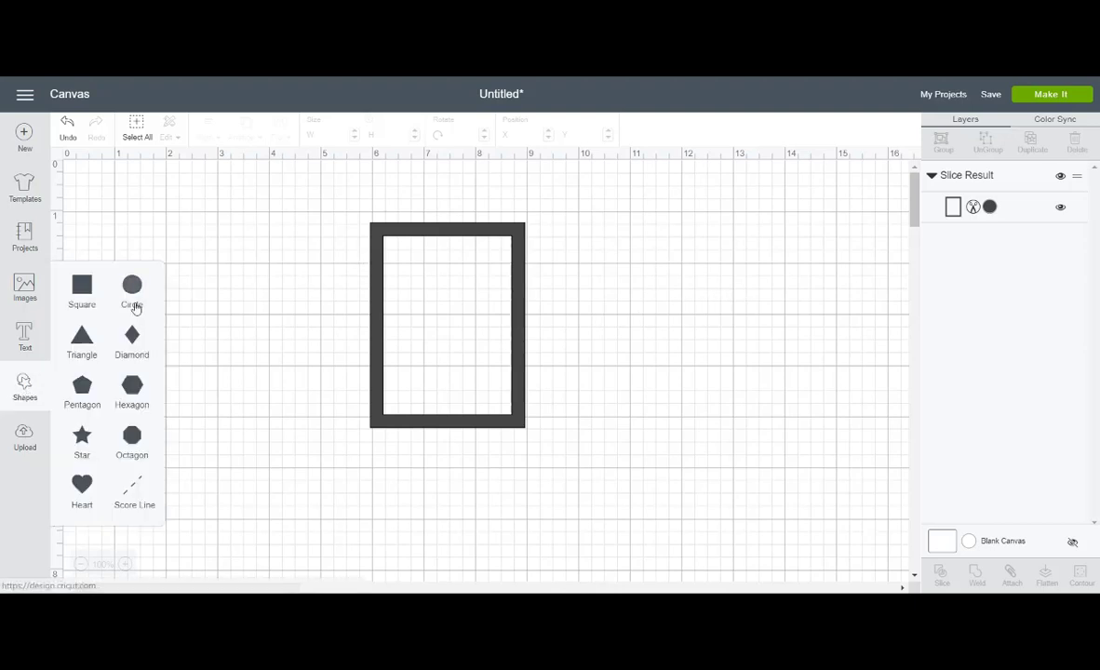
left_click(82, 289)
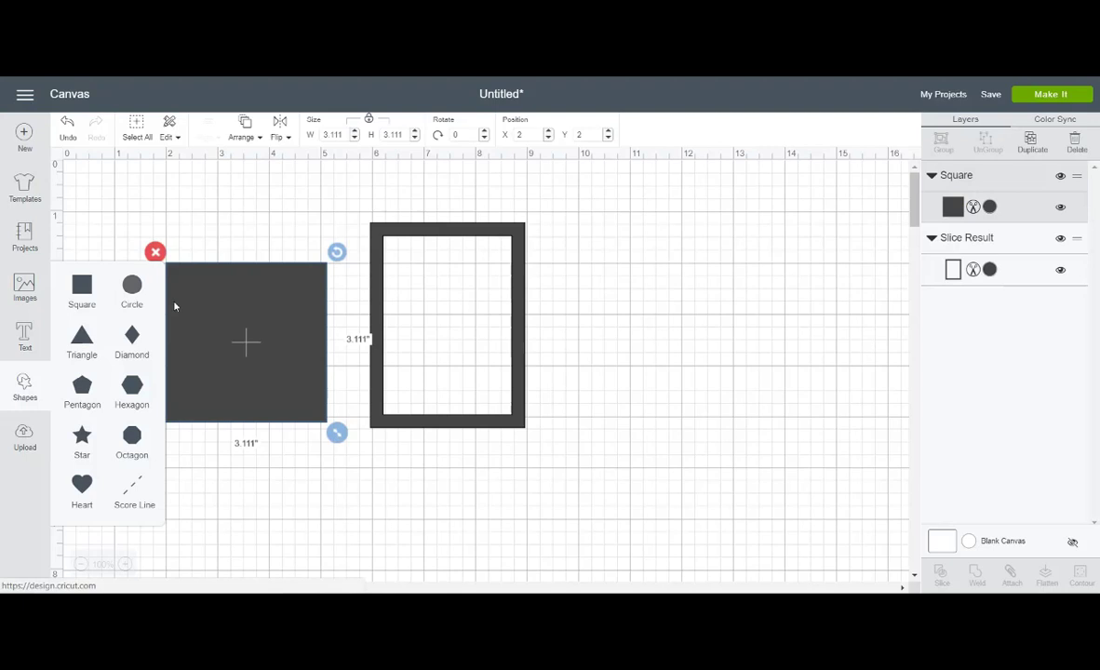
left_click_drag(249, 294, 267, 267)
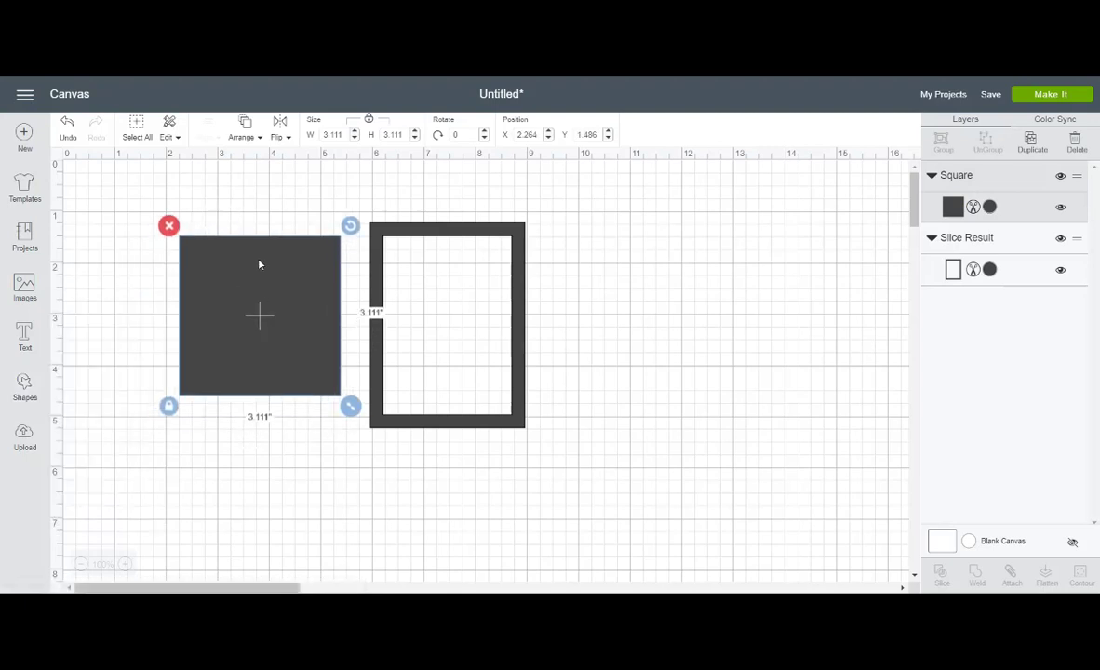
left_click(342, 135)
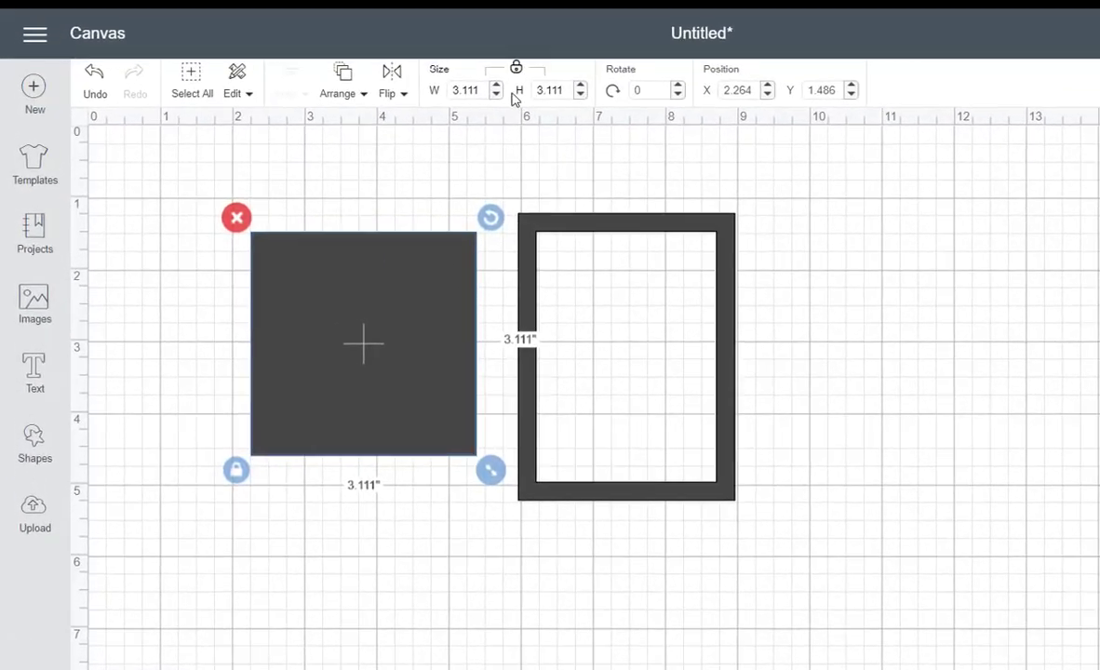
key("BackSpace")
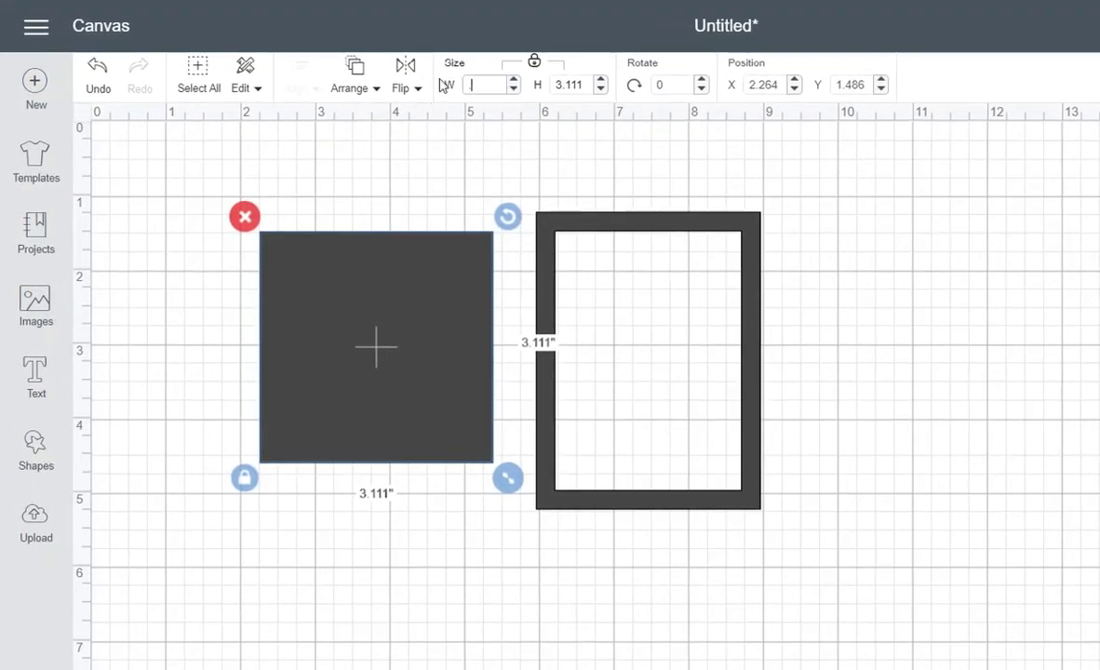
type(".10")
key("Return")
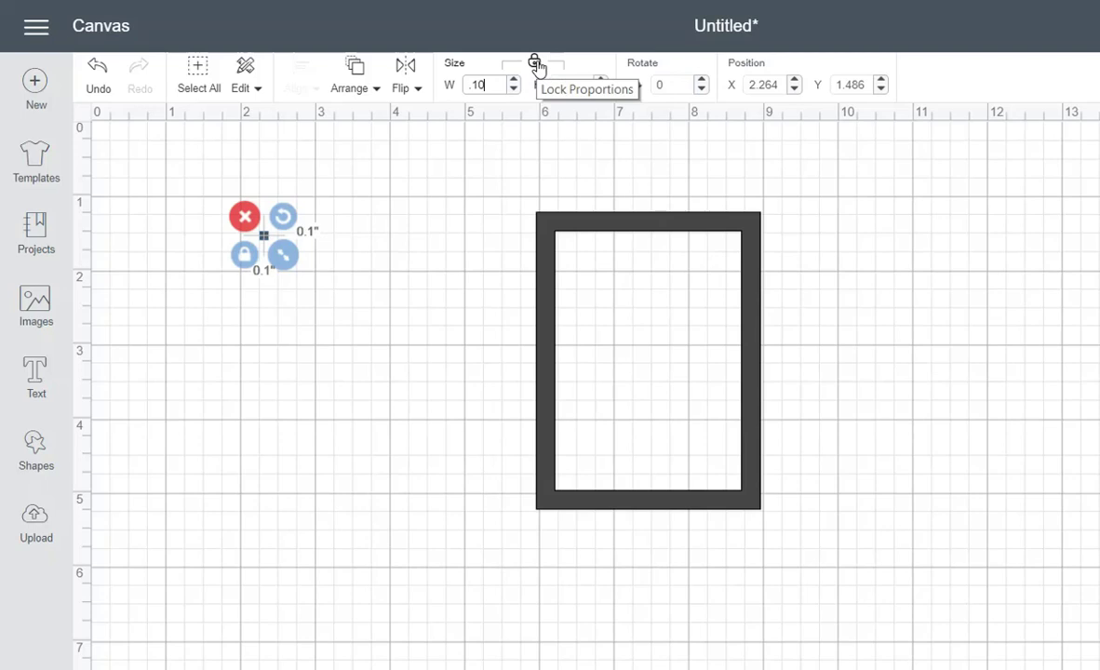
Step: Stretch it into a crossbar about 2.78 inches wide and 0.1 inch tall inside the frame
left_click(535, 65)
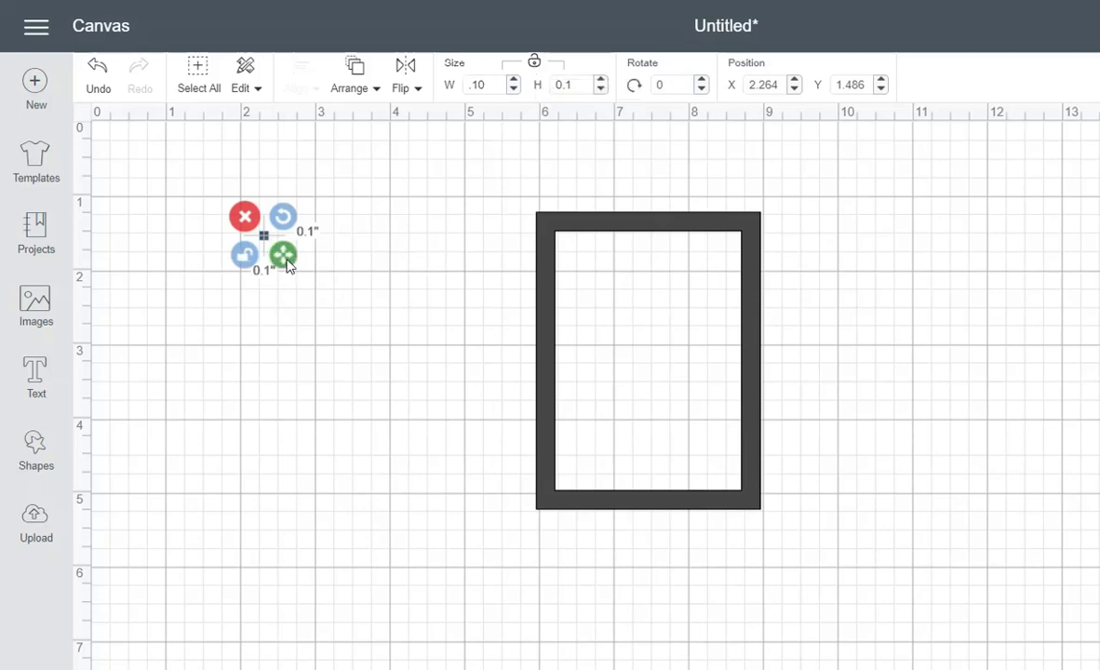
left_click_drag(285, 256, 464, 272)
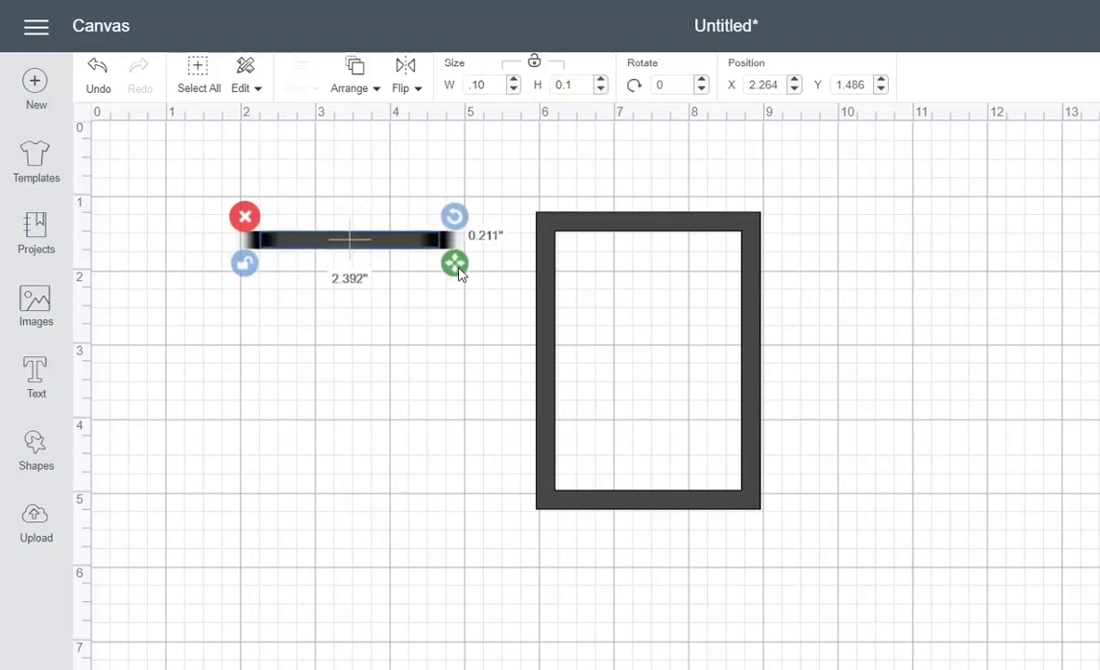
left_click(433, 277)
left_click_drag(400, 240, 685, 347)
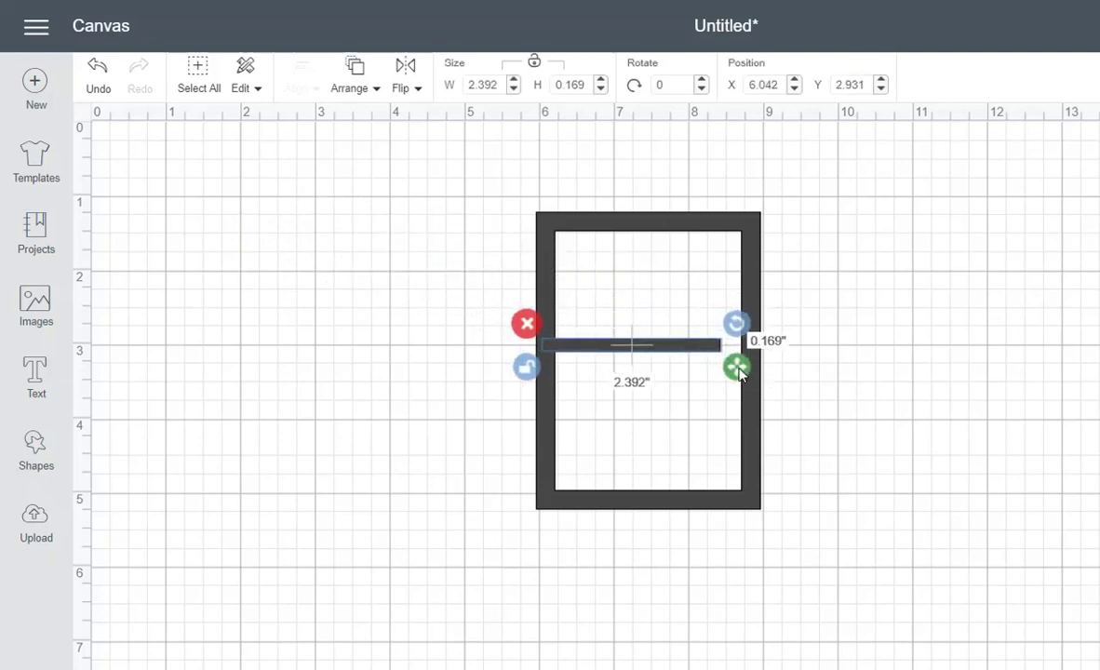
left_click_drag(740, 368, 768, 373)
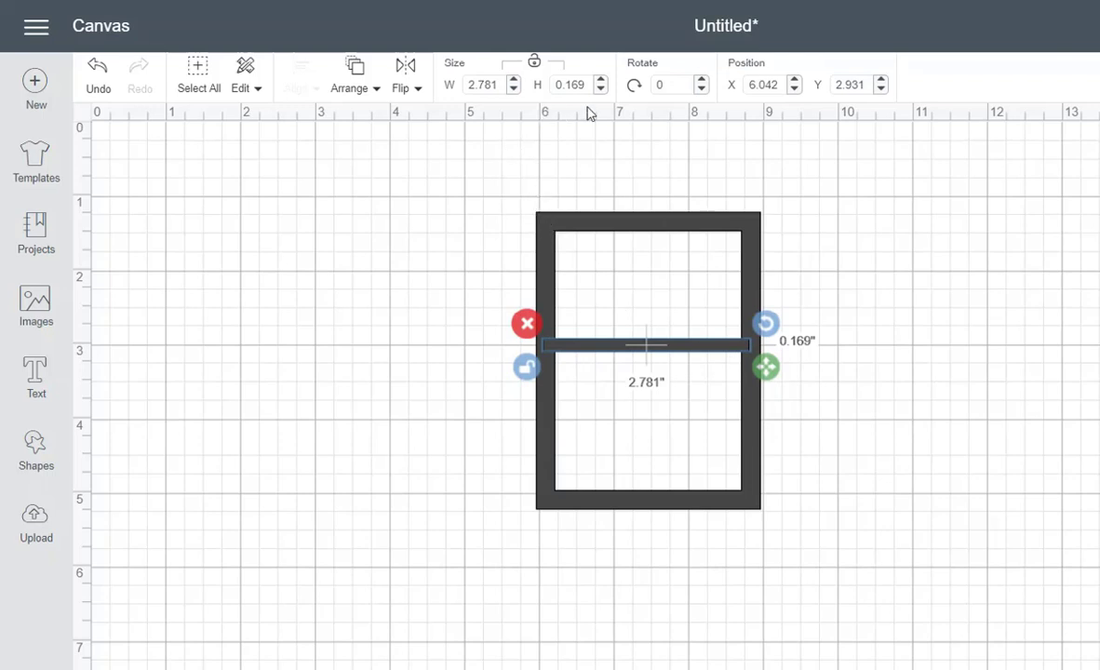
left_click_drag(567, 84, 599, 91)
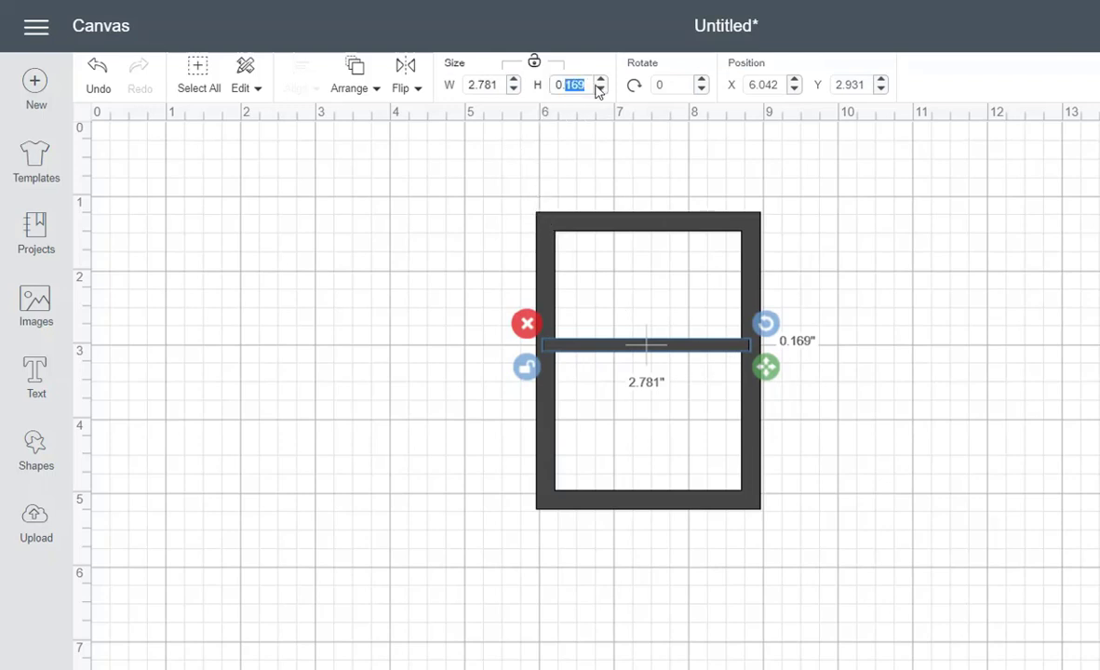
type("10")
key("Return")
Step: Select the frame and crossbar together and apply Align > Center Vertically
left_click(935, 321)
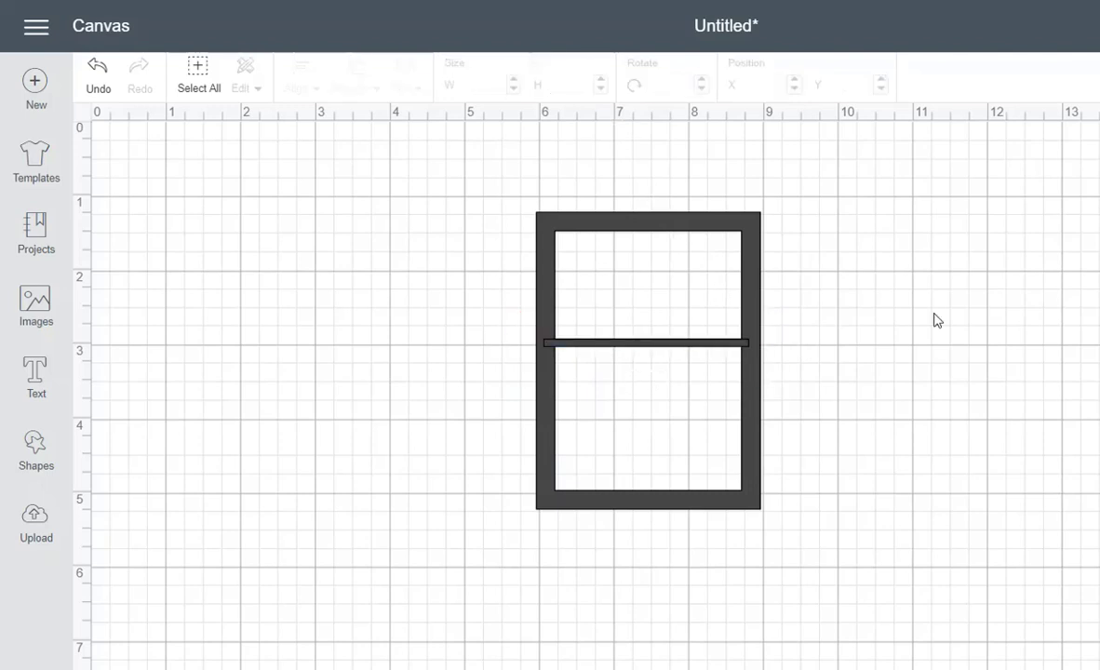
left_click_drag(443, 250, 847, 585)
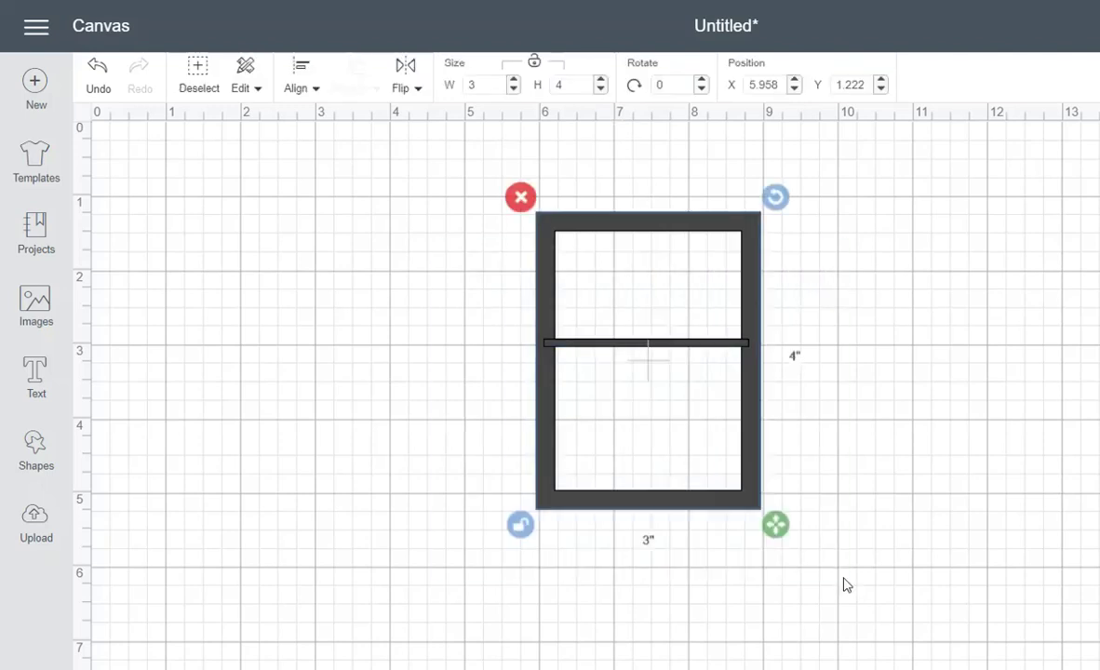
left_click(316, 91)
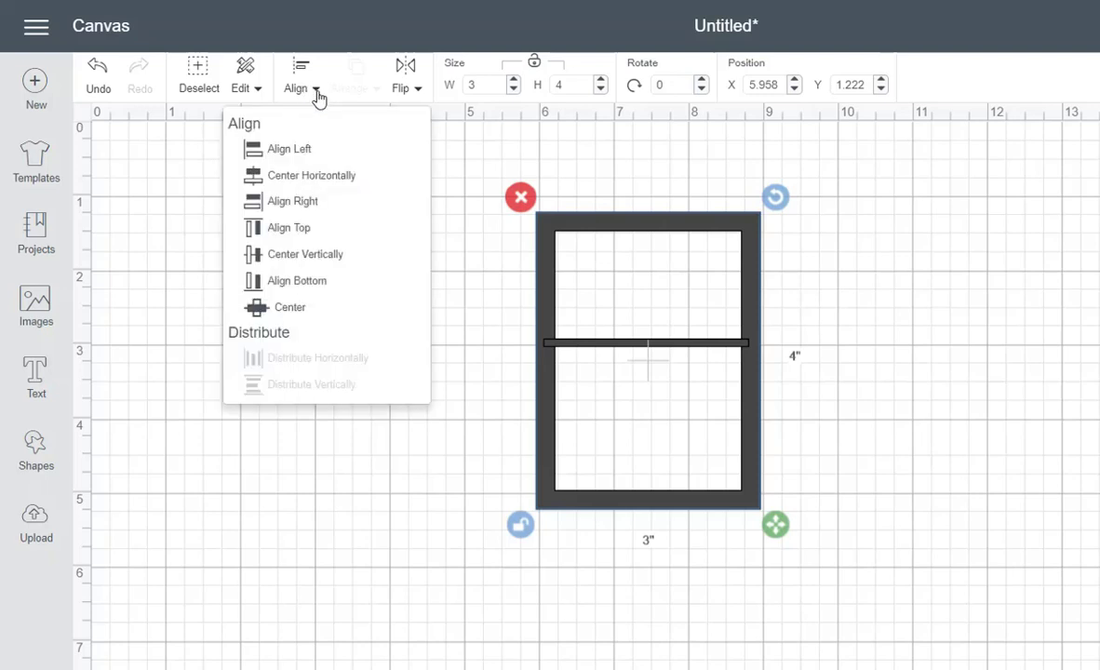
left_click(318, 254)
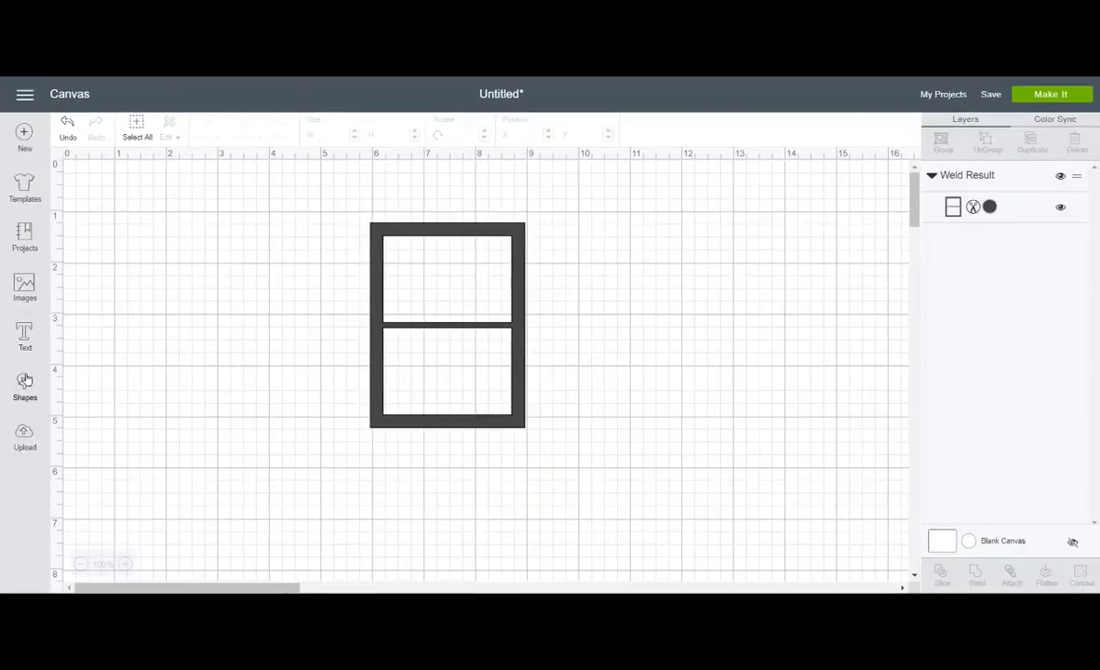
Step: Insert a square, unlock its size and set its width to 0.1 inch
left_click(25, 381)
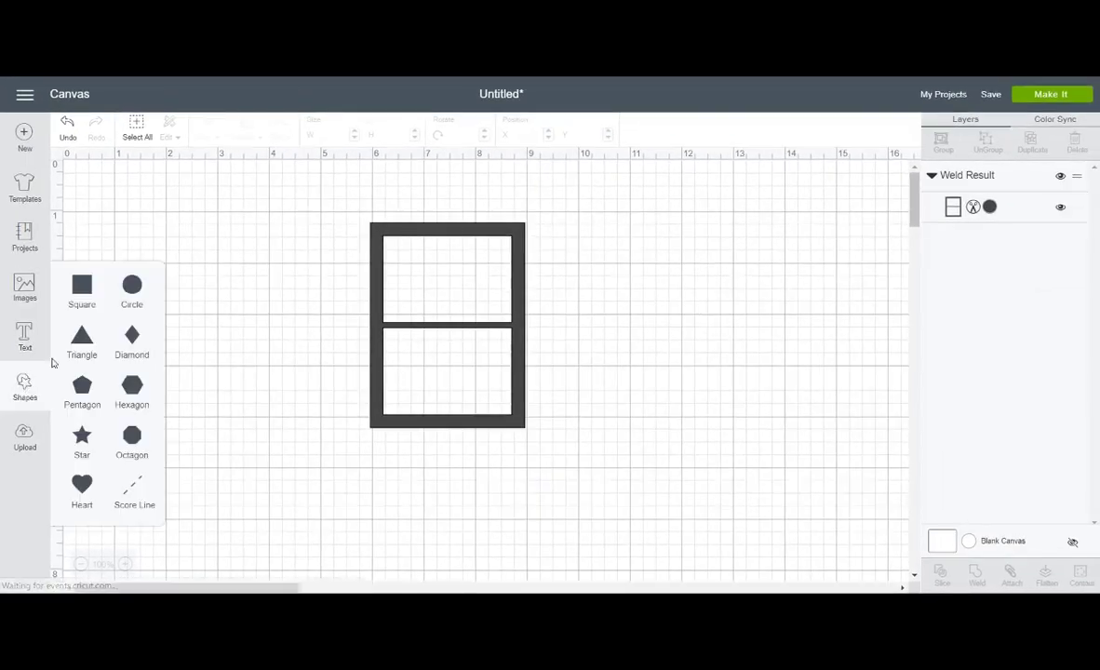
left_click(82, 290)
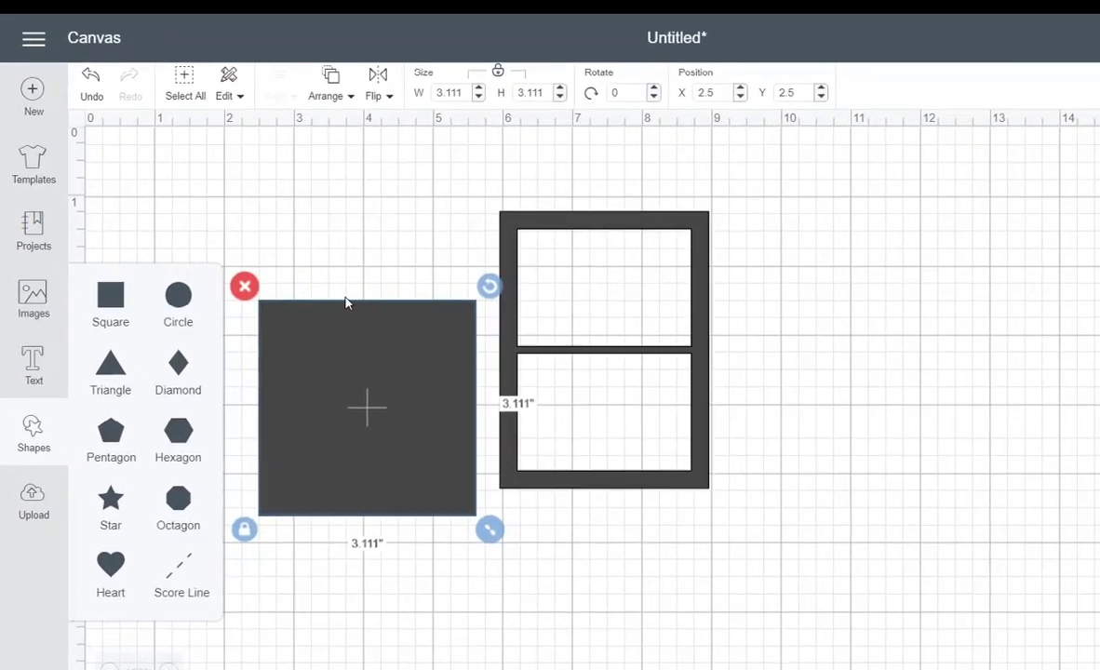
left_click_drag(279, 265, 283, 262)
left_click_drag(406, 265, 405, 264)
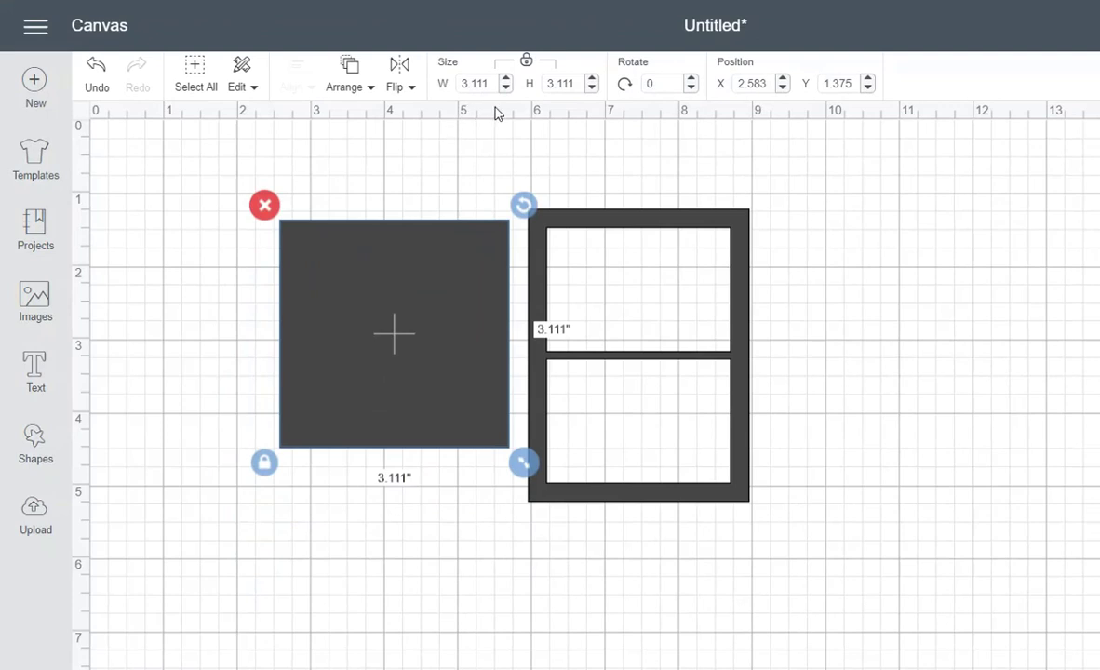
left_click(527, 61)
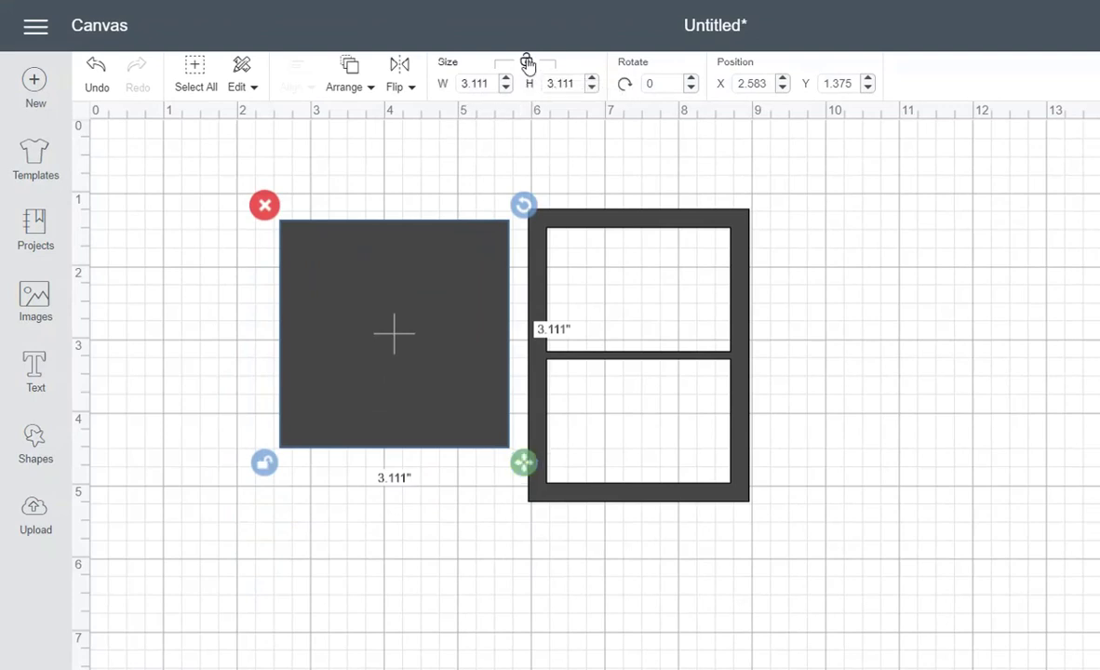
double_click(470, 83)
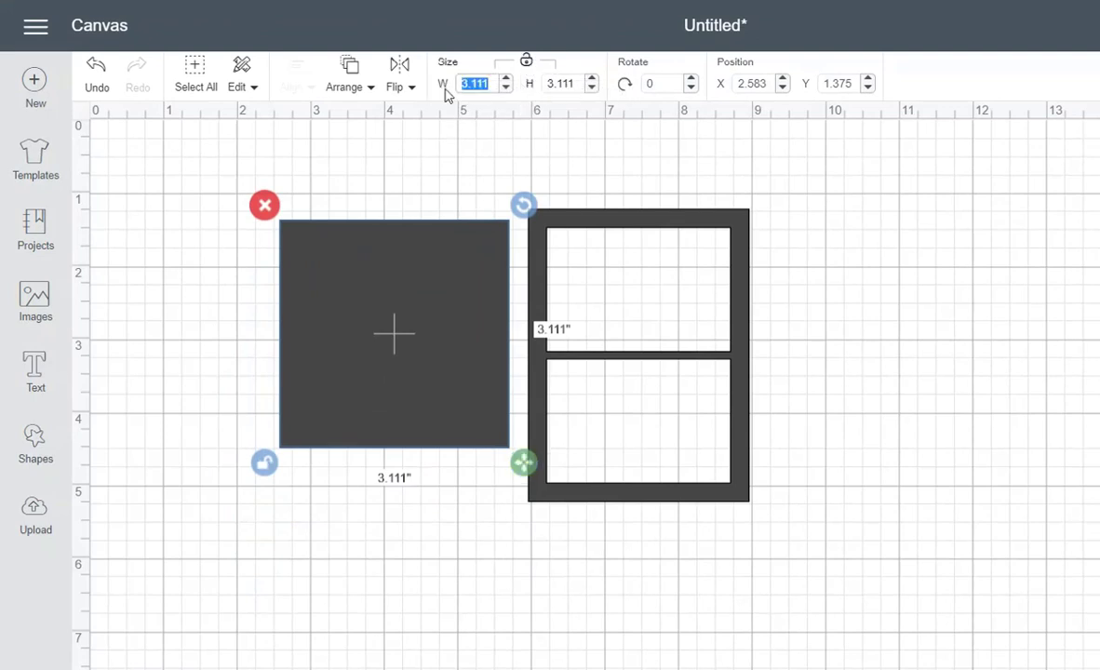
type(".1")
key("Return")
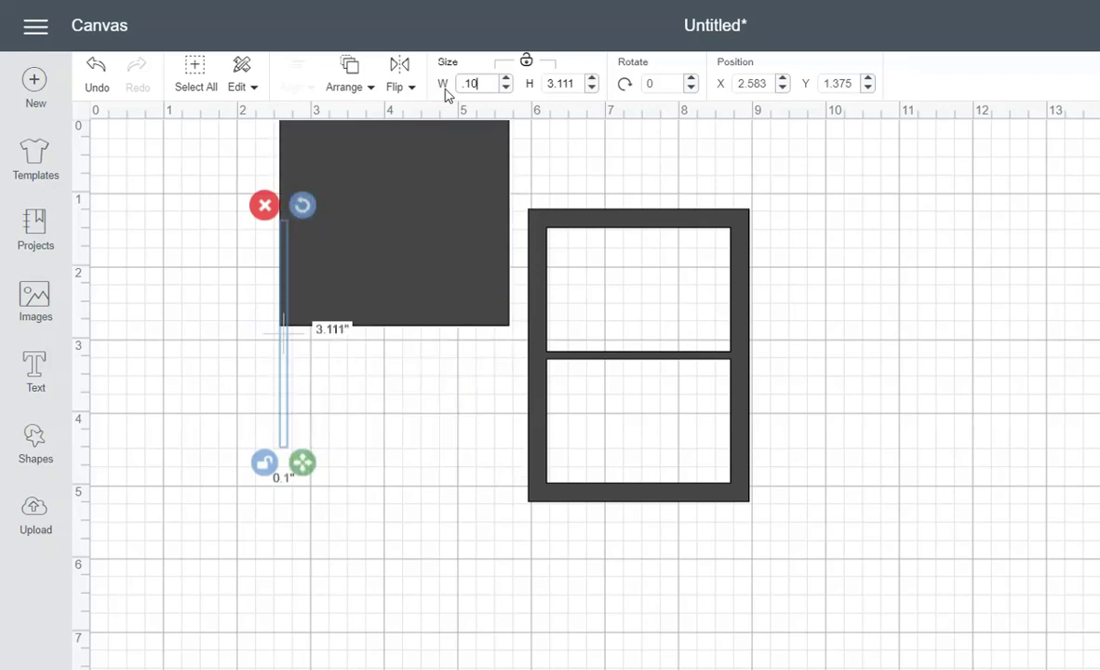
Step: Move the thin bar into the frame, stretch it to 3.778 inches tall, and keep width 0.1
left_click_drag(276, 282, 351, 272)
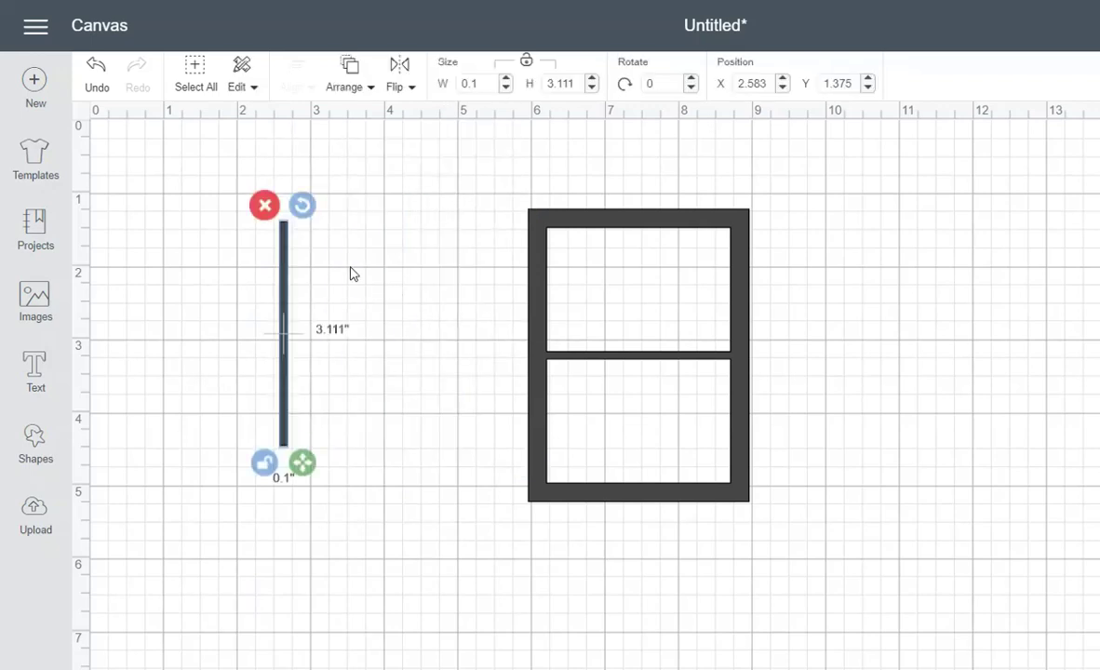
left_click_drag(285, 263, 645, 278)
left_click_drag(664, 470, 666, 522)
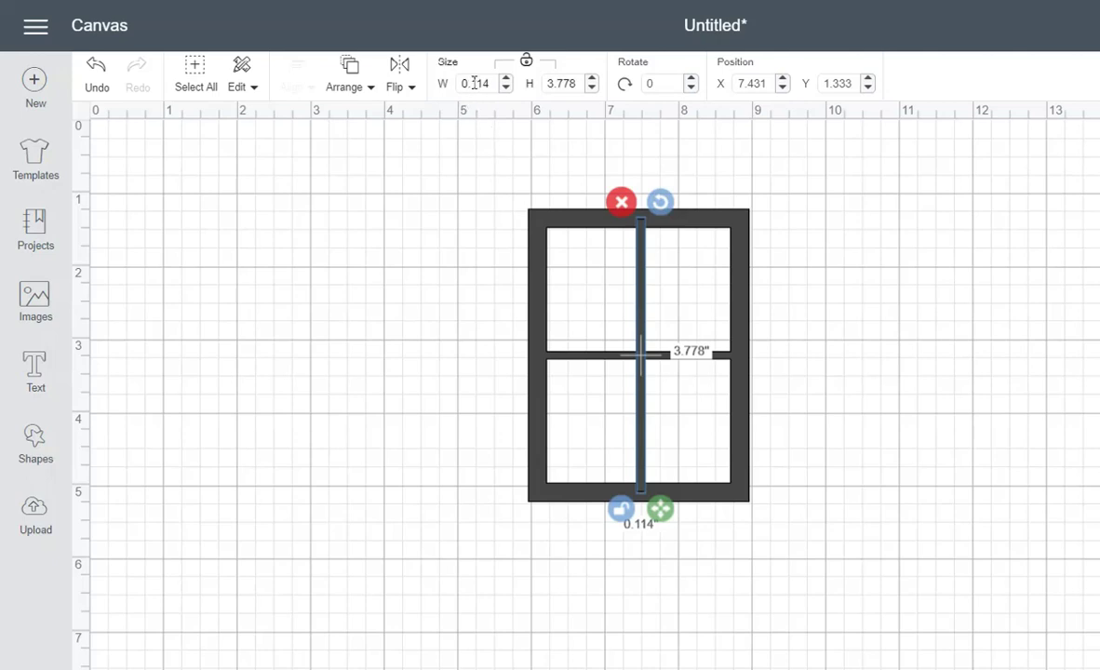
left_click_drag(474, 83, 504, 91)
key("BackSpace")
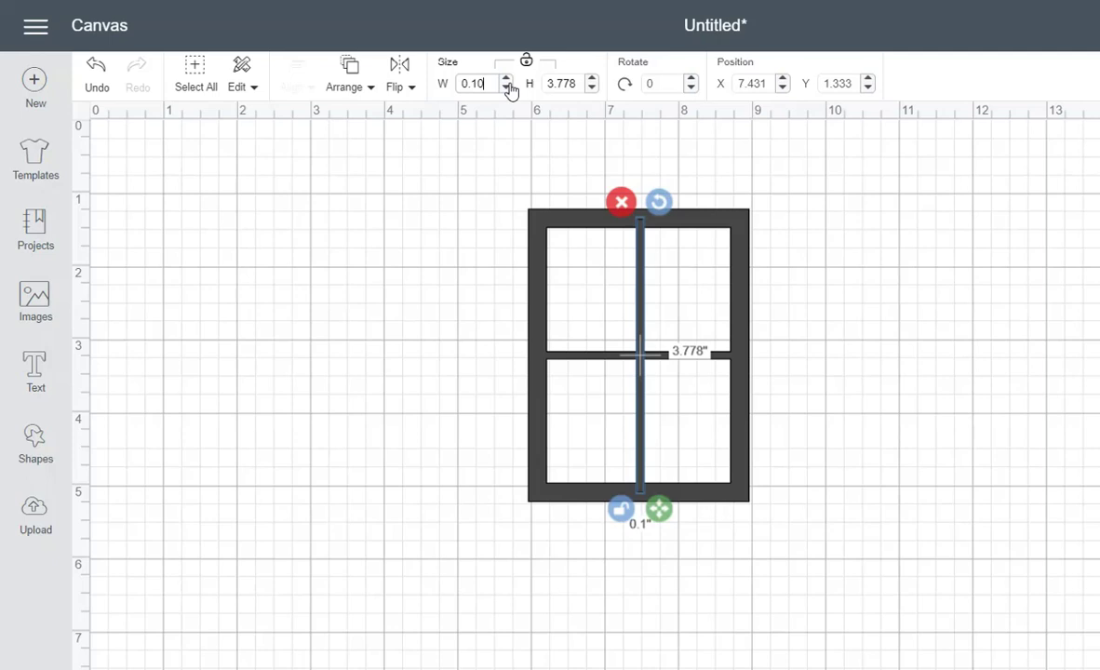
Step: Align all pieces Center Horizontally, weld them into one window, and move it right
left_click(499, 183)
left_click_drag(499, 184, 805, 545)
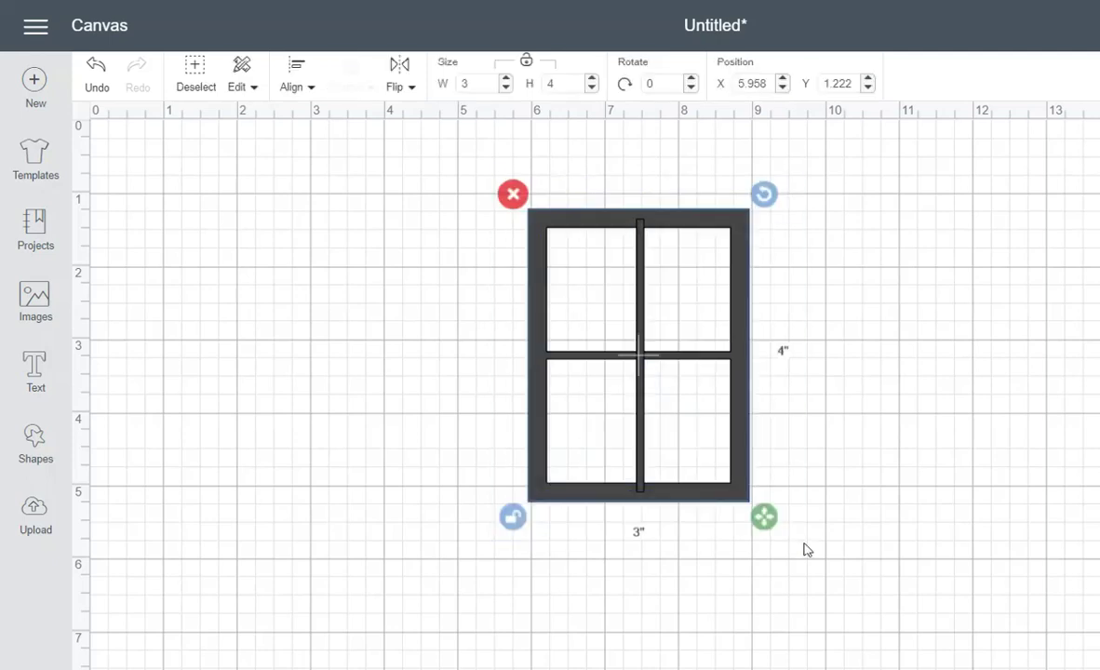
left_click(305, 93)
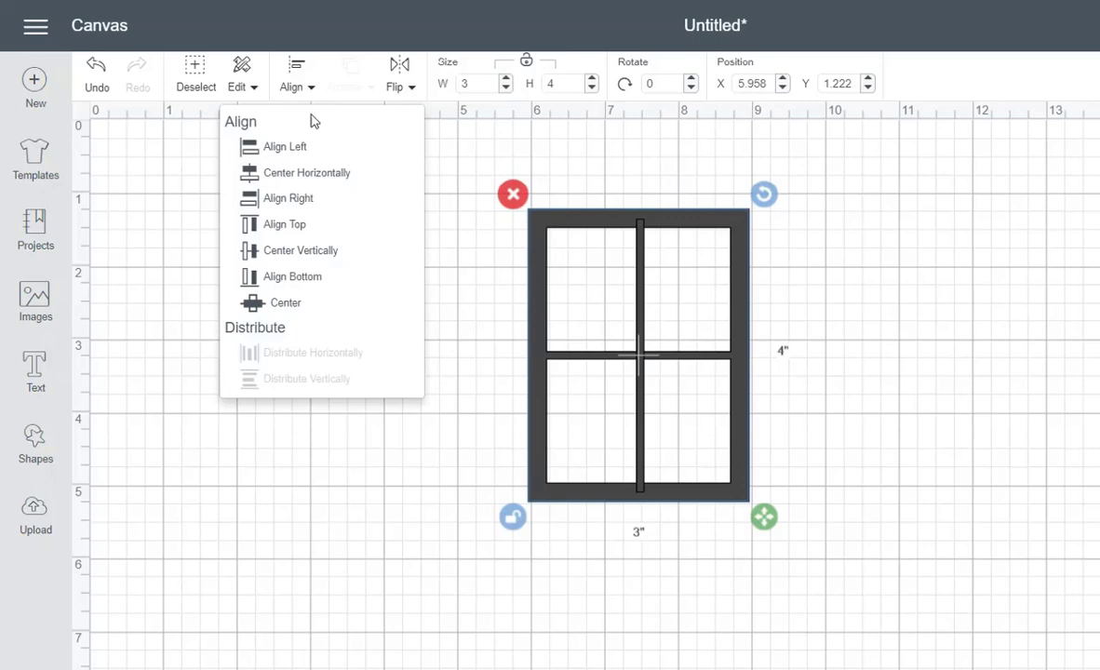
left_click(328, 177)
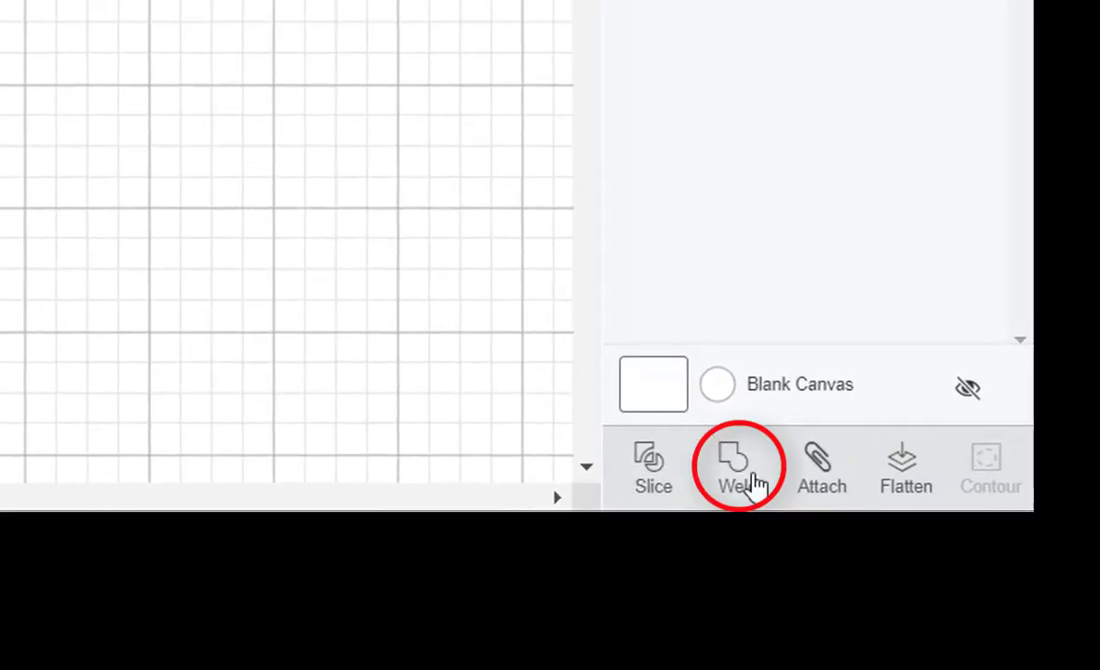
left_click(754, 482)
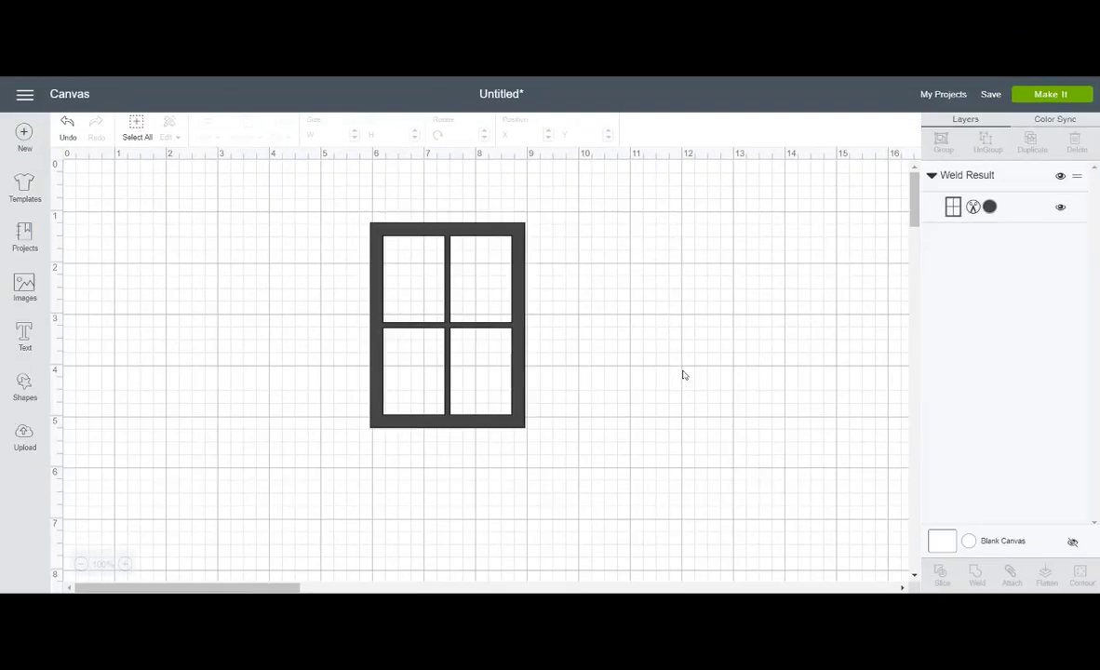
left_click_drag(519, 292, 759, 337)
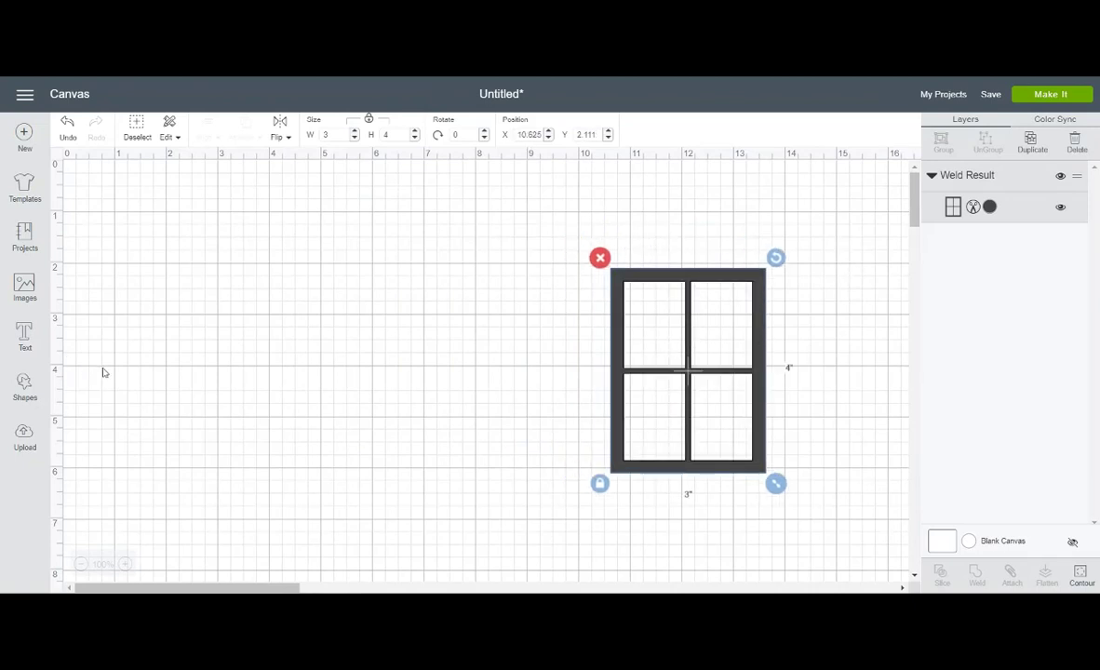
Step: Add a 3.111-inch square at the upper left of the canvas
left_click(25, 385)
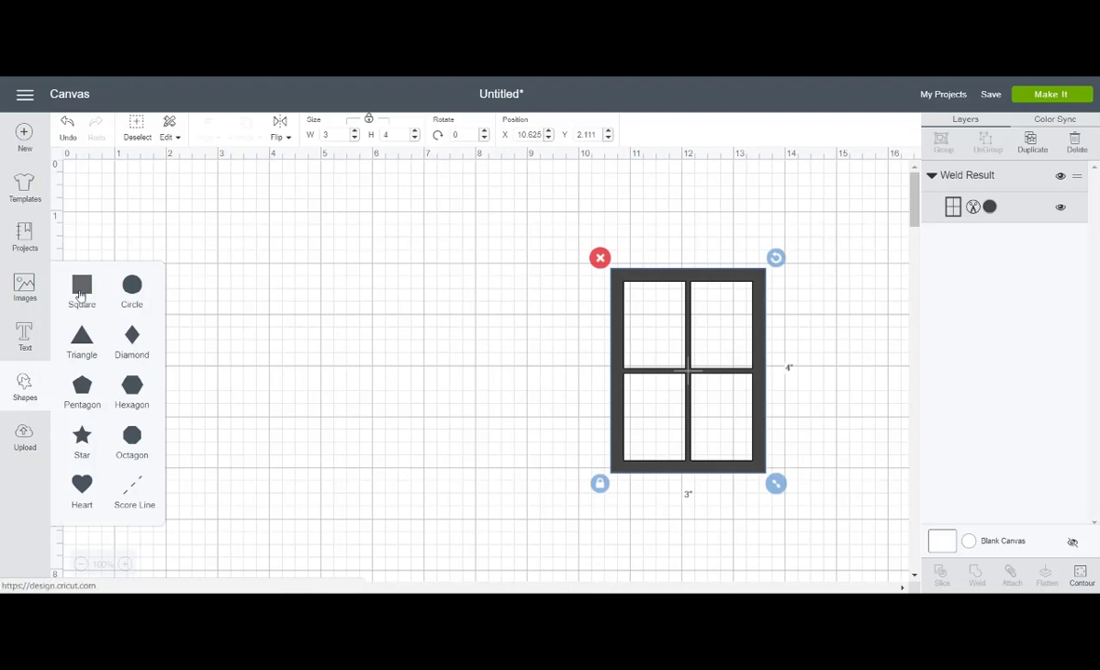
left_click(81, 287)
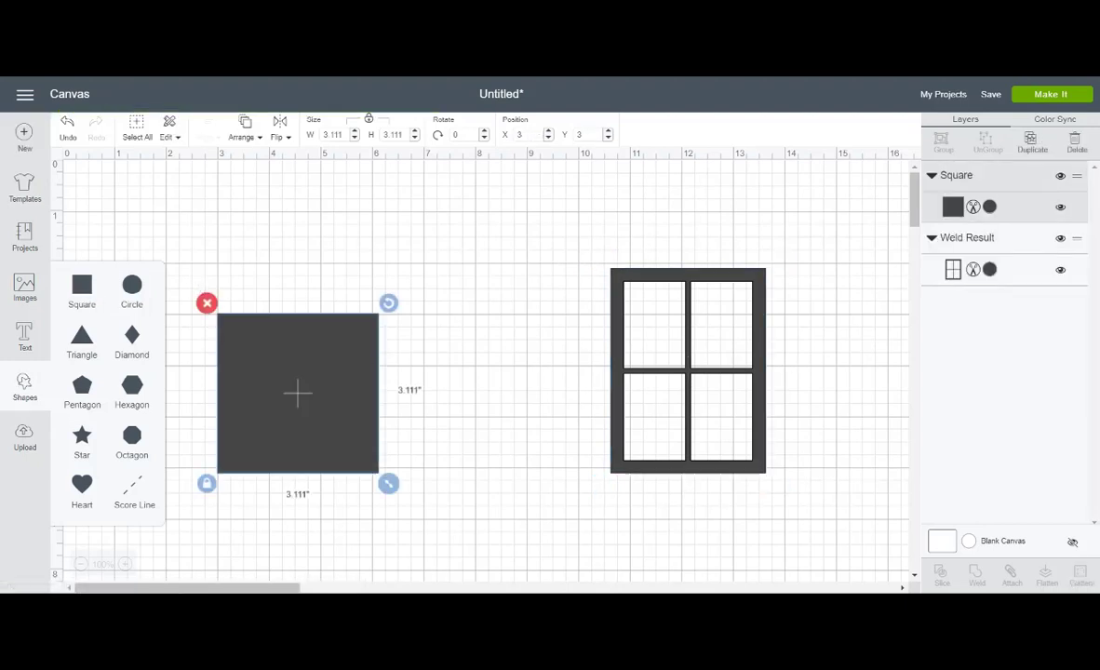
left_click(496, 488)
left_click_drag(319, 412, 261, 304)
left_click(112, 229)
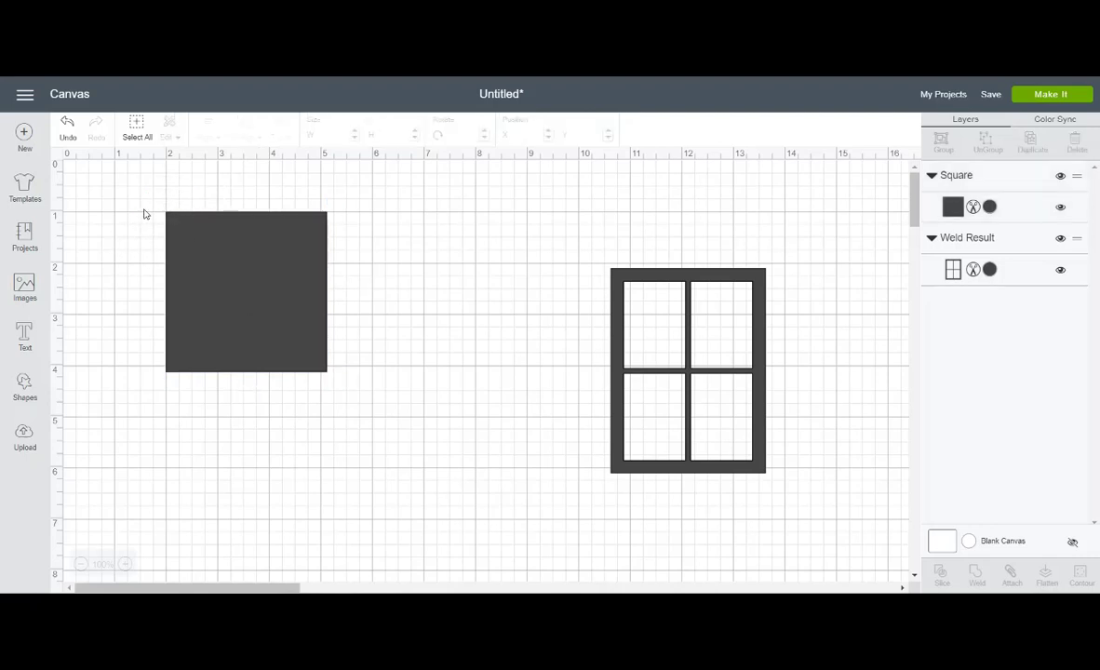
Step: Add a 3.111-inch circle over the square's right edge and select both shapes
left_click(25, 373)
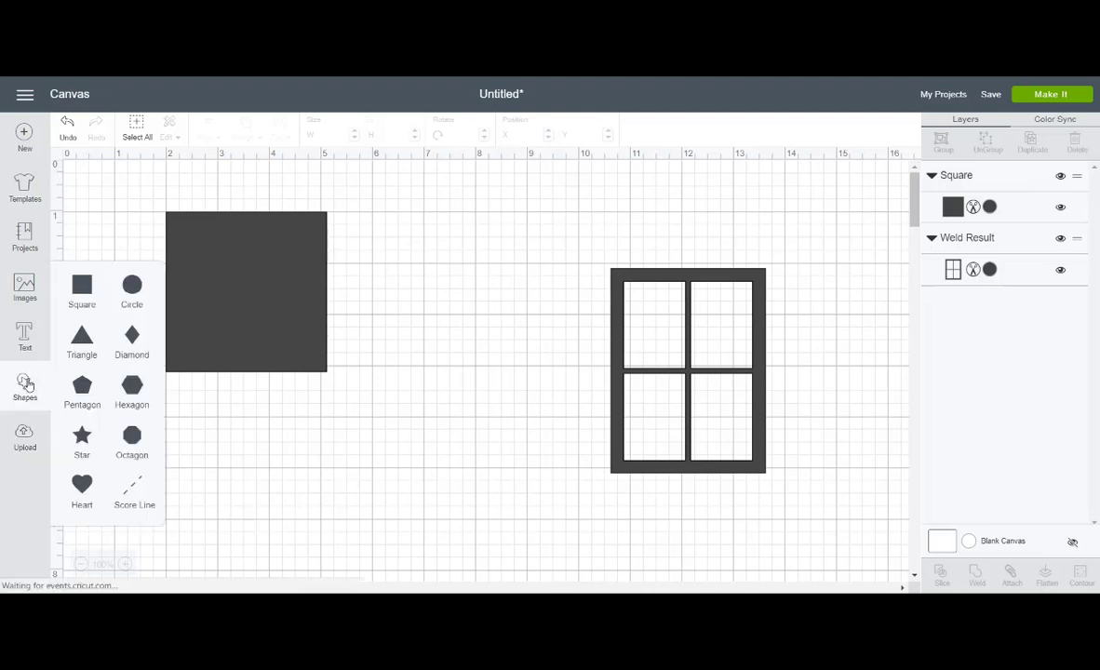
left_click(135, 288)
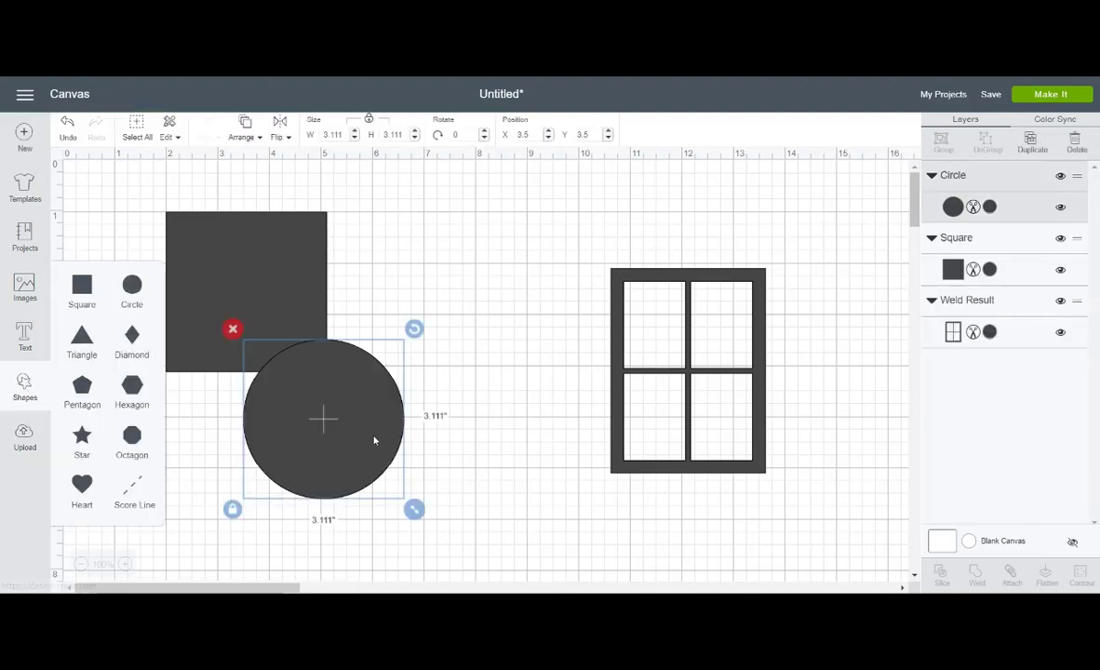
left_click_drag(376, 442, 388, 363)
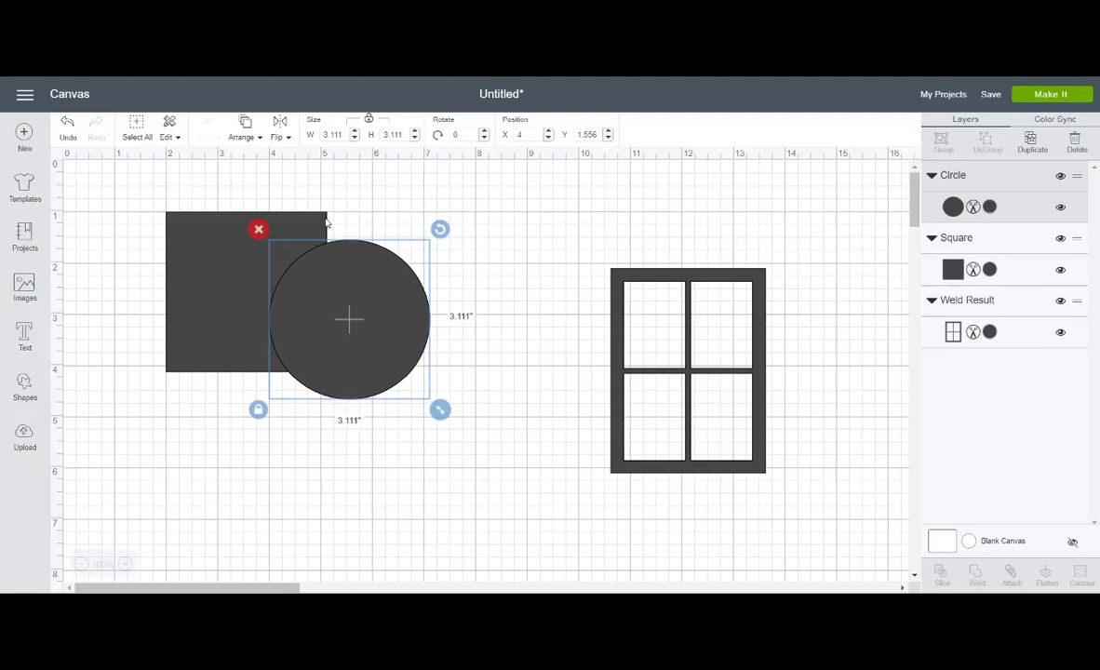
left_click(400, 196)
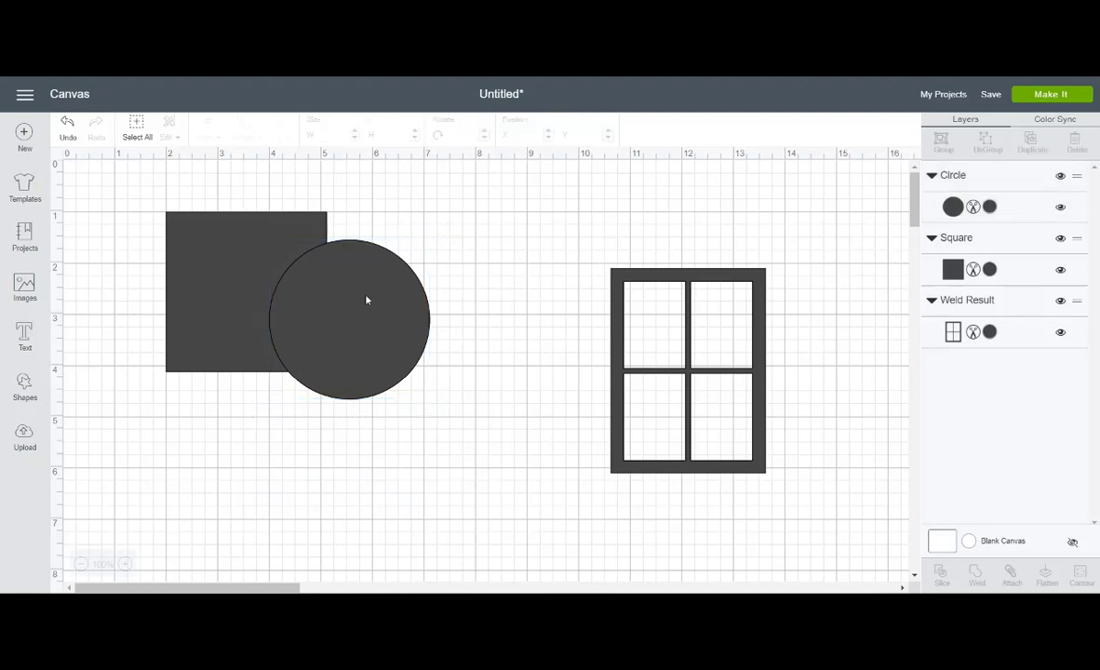
mouse_move(367, 300)
left_mouse_down()
mouse_move(363, 284)
mouse_move(366, 295)
left_mouse_up()
left_click(403, 195)
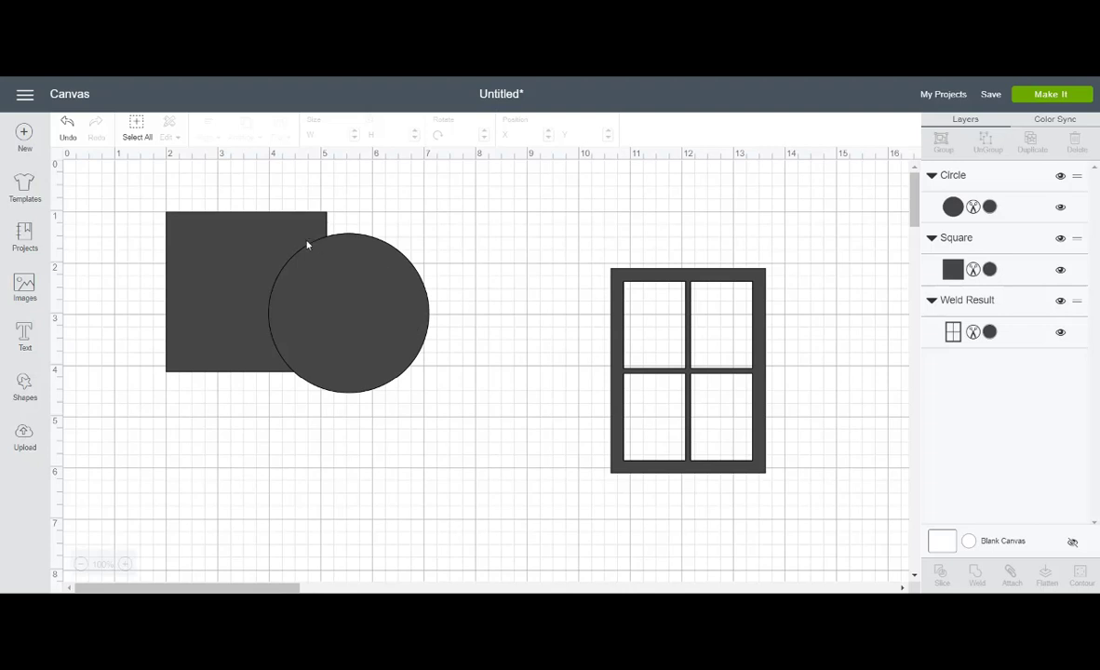
left_click_drag(110, 191, 447, 421)
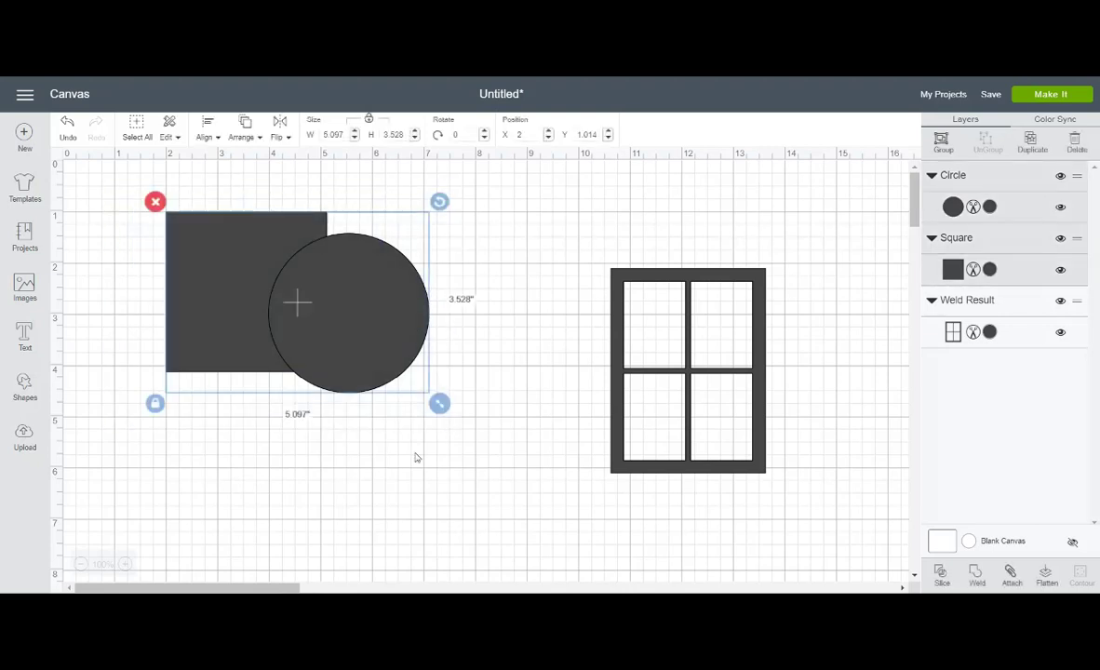
Step: Slice the square with the circle and delete the leftover circle pieces
left_click(942, 576)
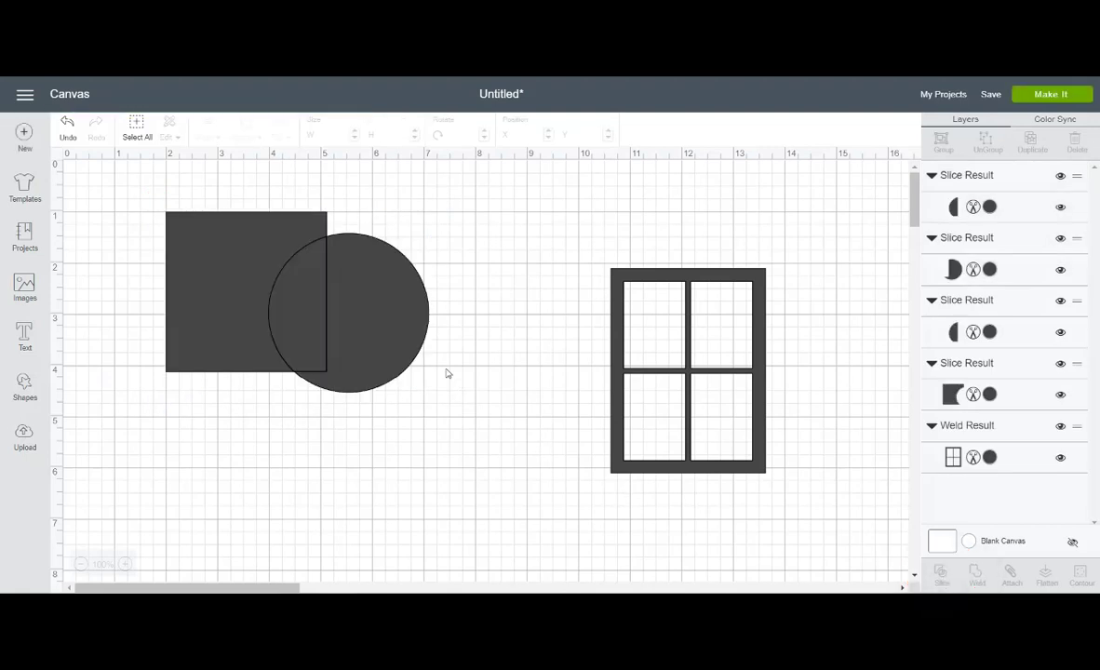
left_click_drag(368, 321, 424, 322)
left_click_drag(307, 313, 410, 319)
left_click_drag(397, 207, 454, 439)
key("Delete")
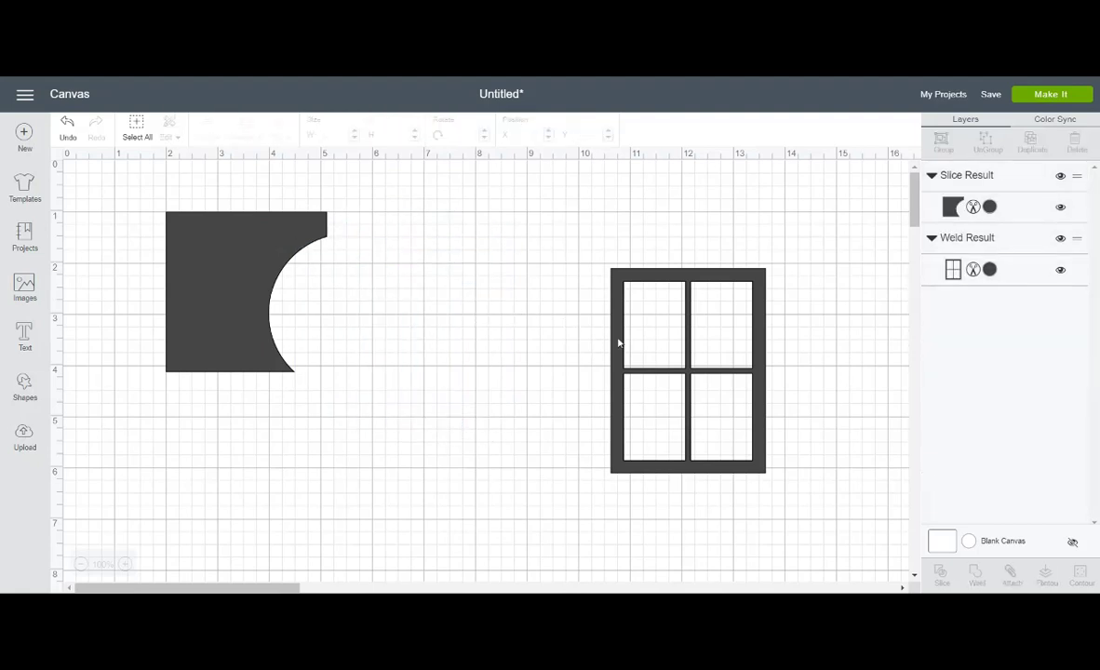
Step: Colour the notched piece Very Berry, shrink it to 0.681 inch, and place it on the frame's top-right corner
left_click_drag(618, 343, 435, 385)
left_click_drag(209, 274, 666, 307)
left_click(992, 208)
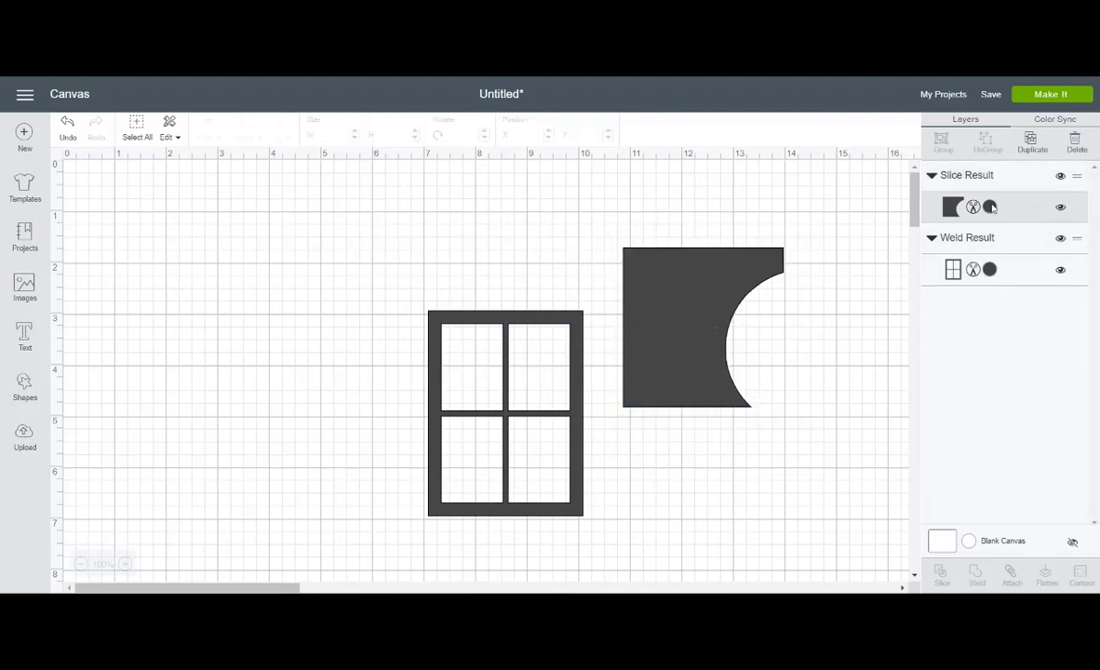
left_click(838, 326)
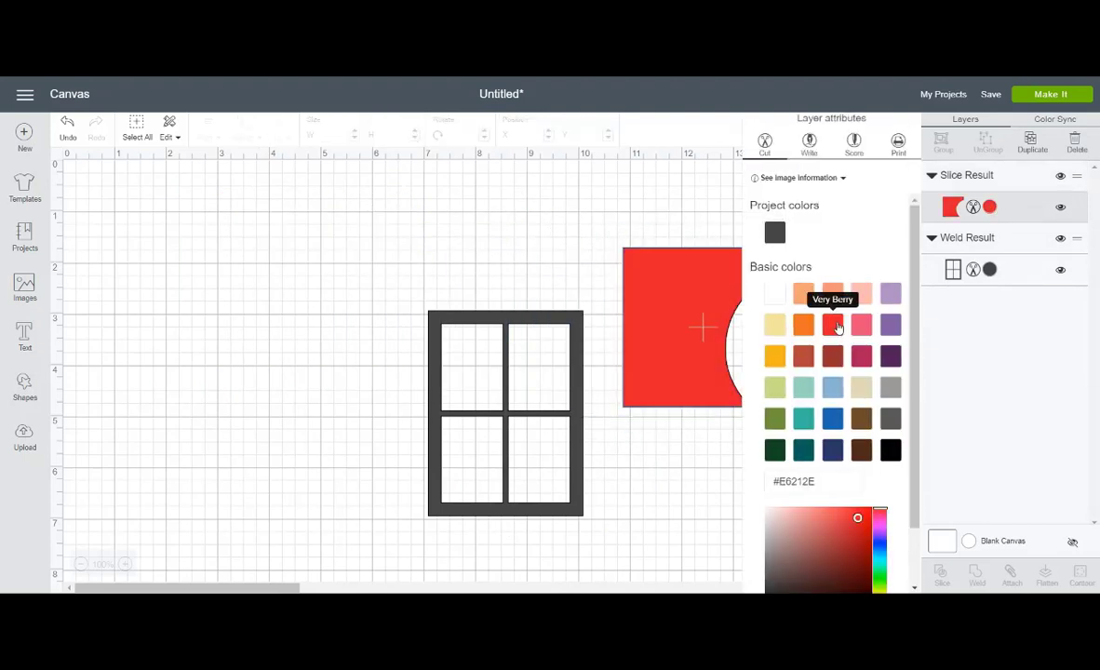
left_click(700, 287)
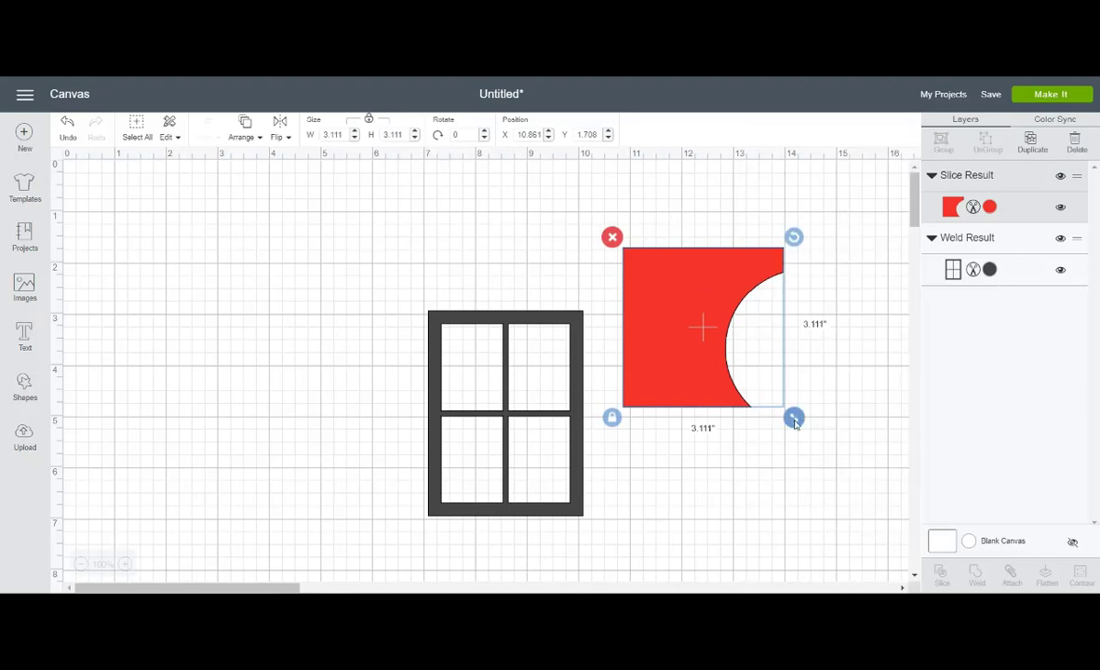
left_click_drag(796, 423, 714, 301)
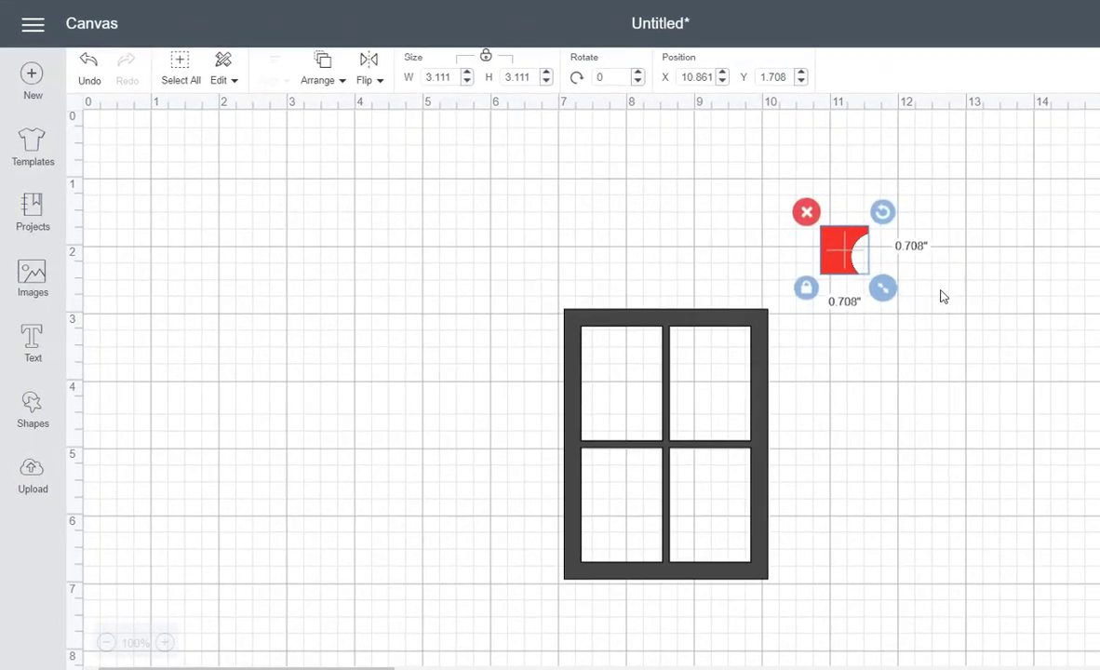
left_click_drag(940, 296, 940, 293)
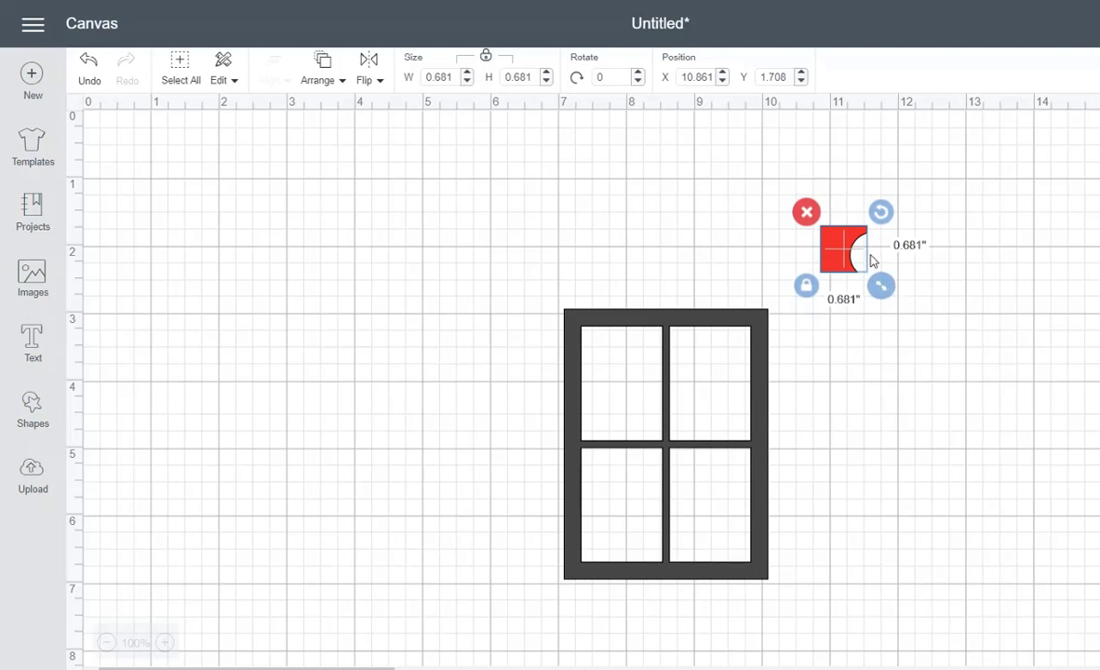
left_click_drag(845, 249, 787, 295)
left_click(956, 337)
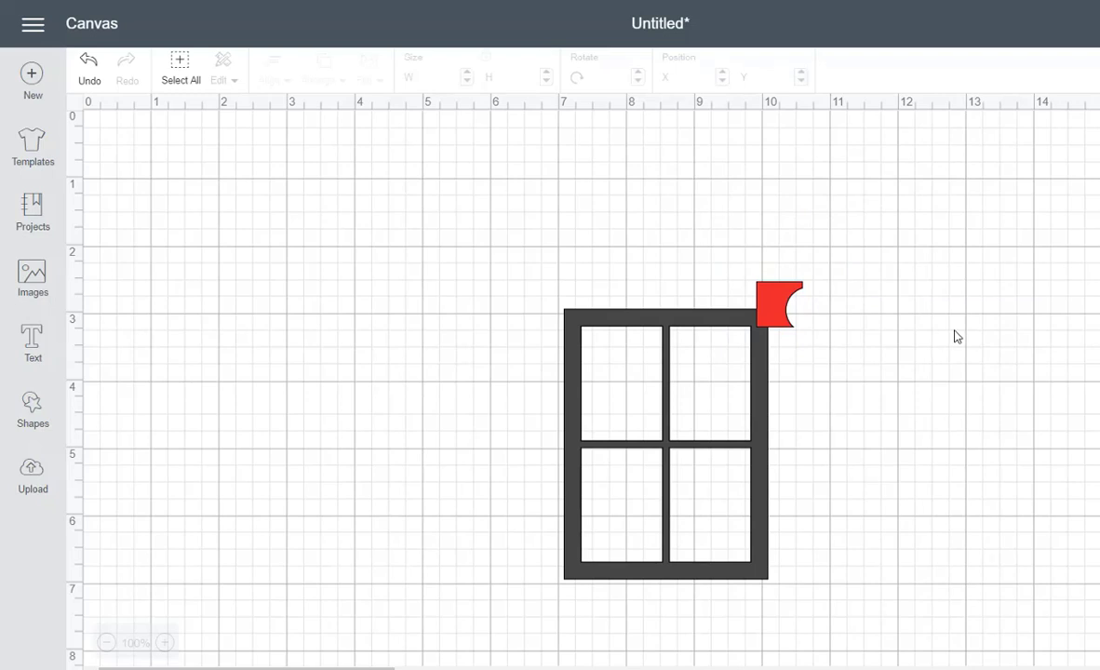
Step: Duplicate the red notched piece, flip the copy horizontally, and place it at the frame's top-left corner
left_click(779, 301)
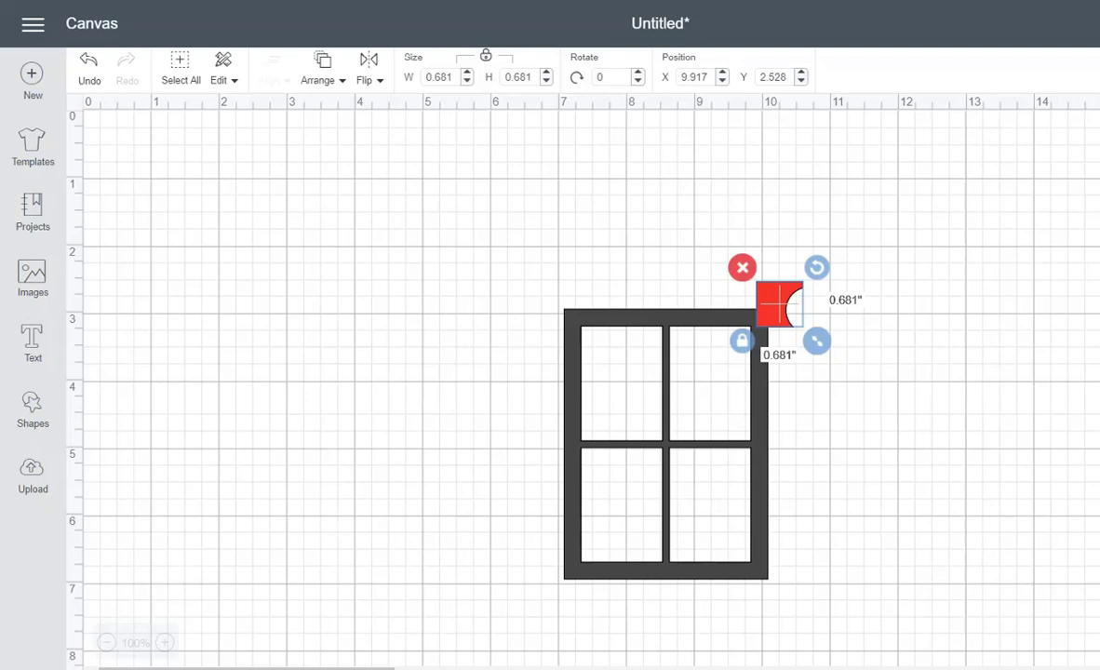
key("ctrl+d")
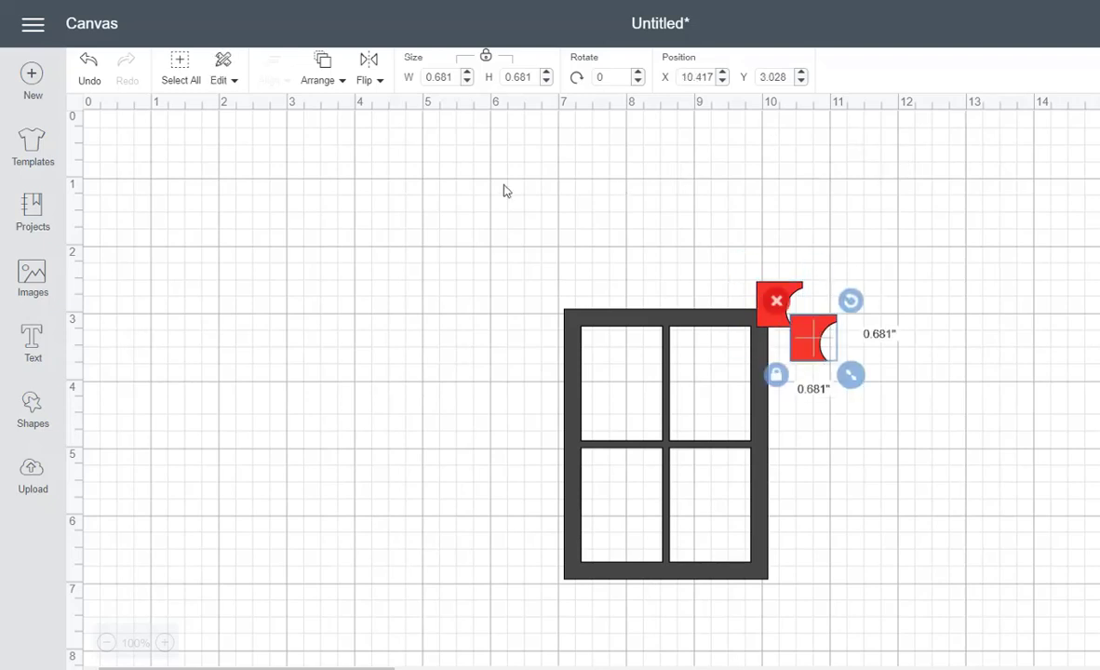
left_click(377, 82)
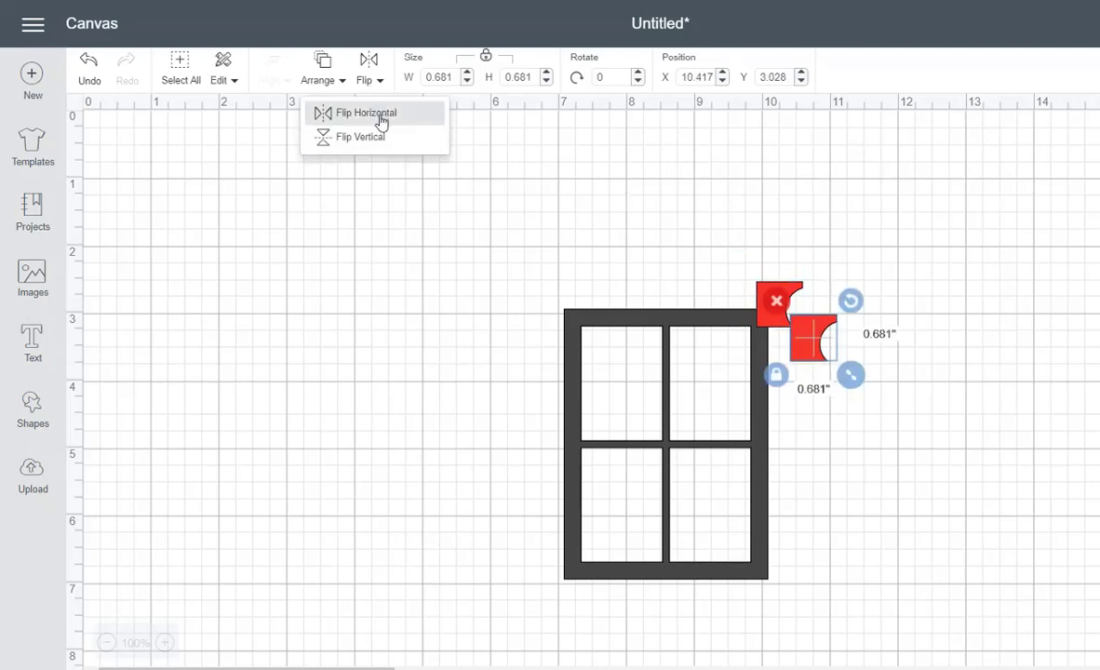
left_click(380, 117)
left_click_drag(828, 342, 568, 309)
left_click(910, 339)
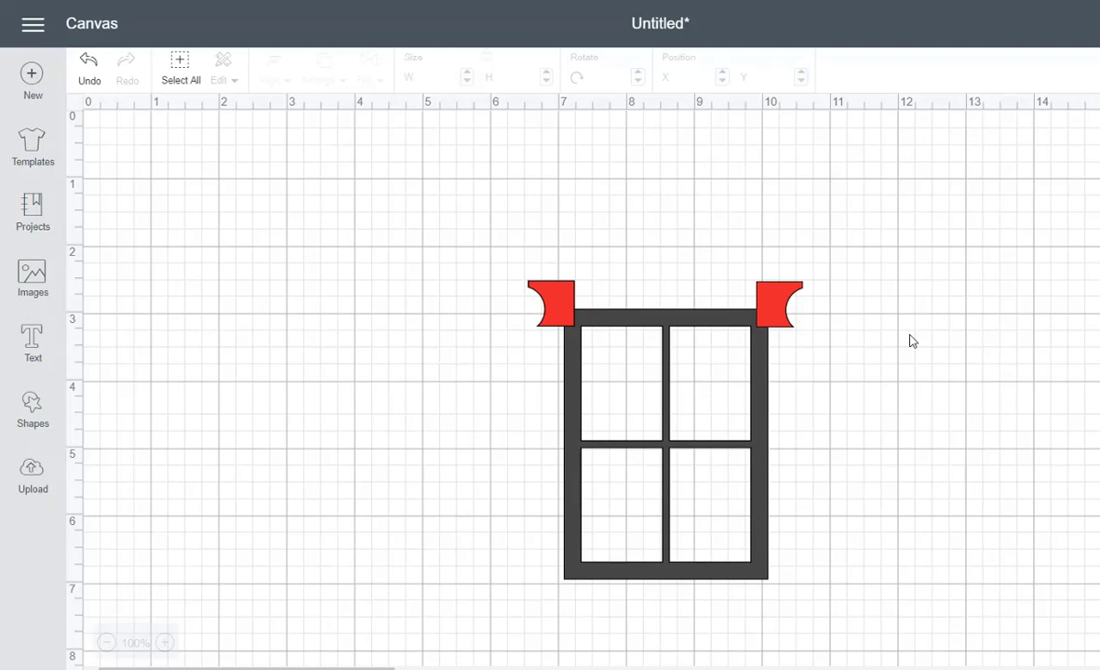
left_click(782, 297)
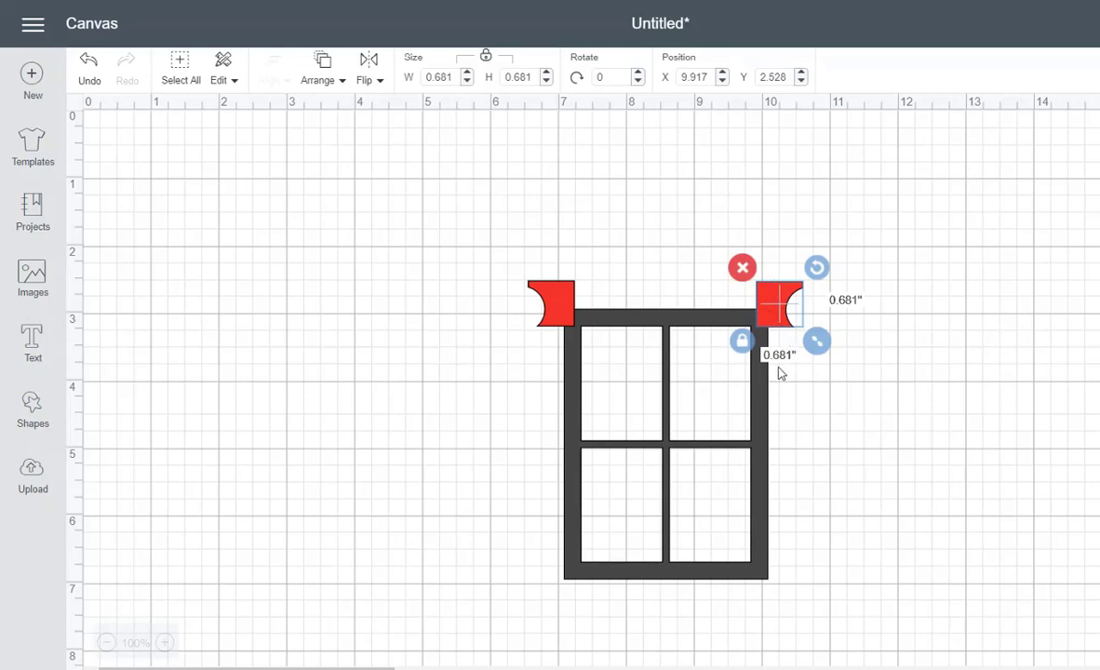
left_click(619, 169)
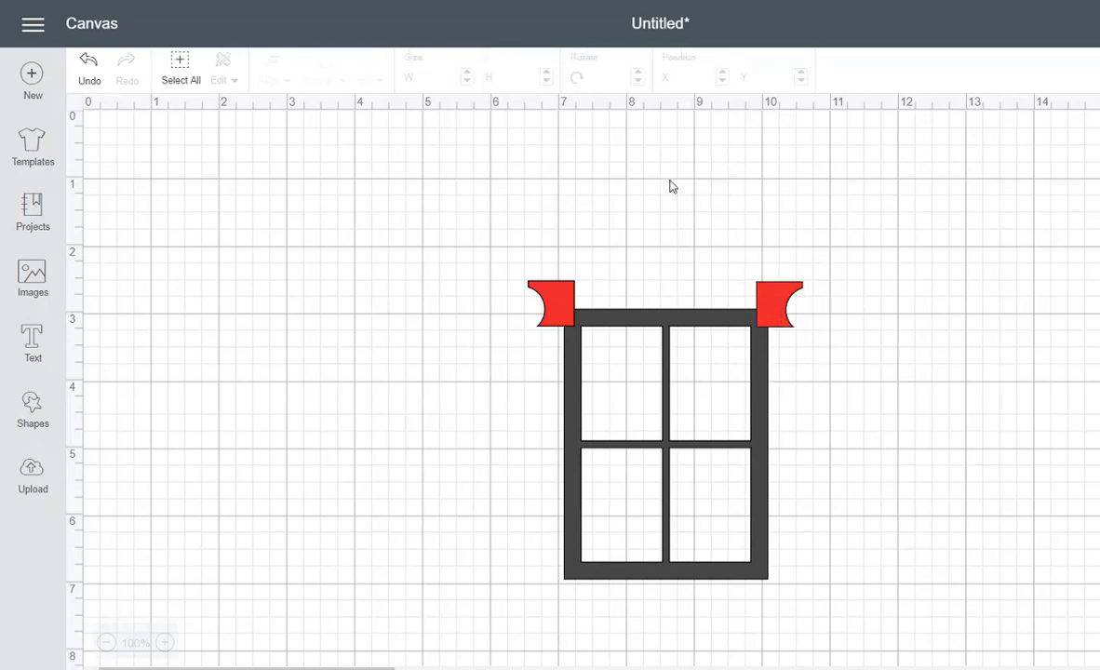
Step: Insert a square from Shapes and unlock its width-height proportions
left_click(31, 409)
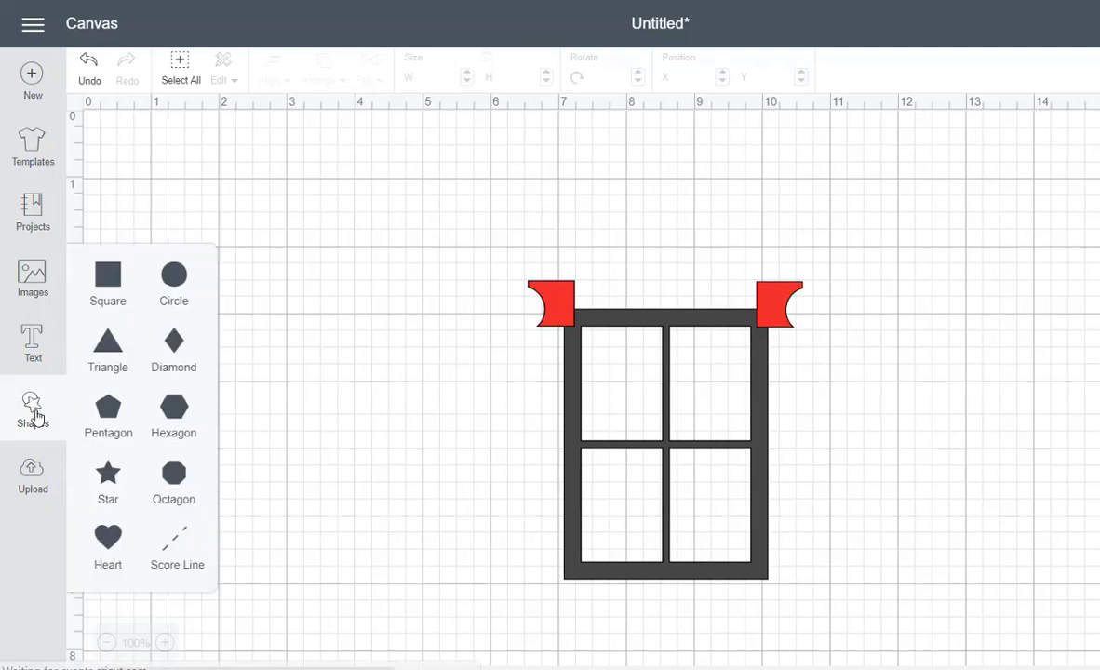
left_click(107, 282)
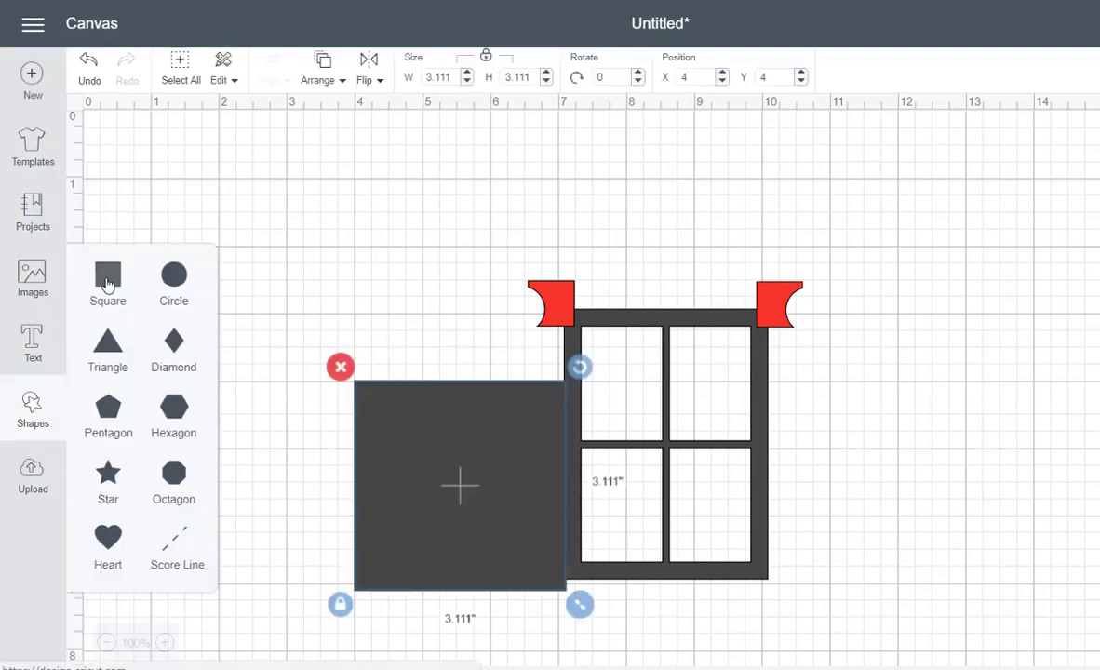
left_click_drag(447, 450, 362, 233)
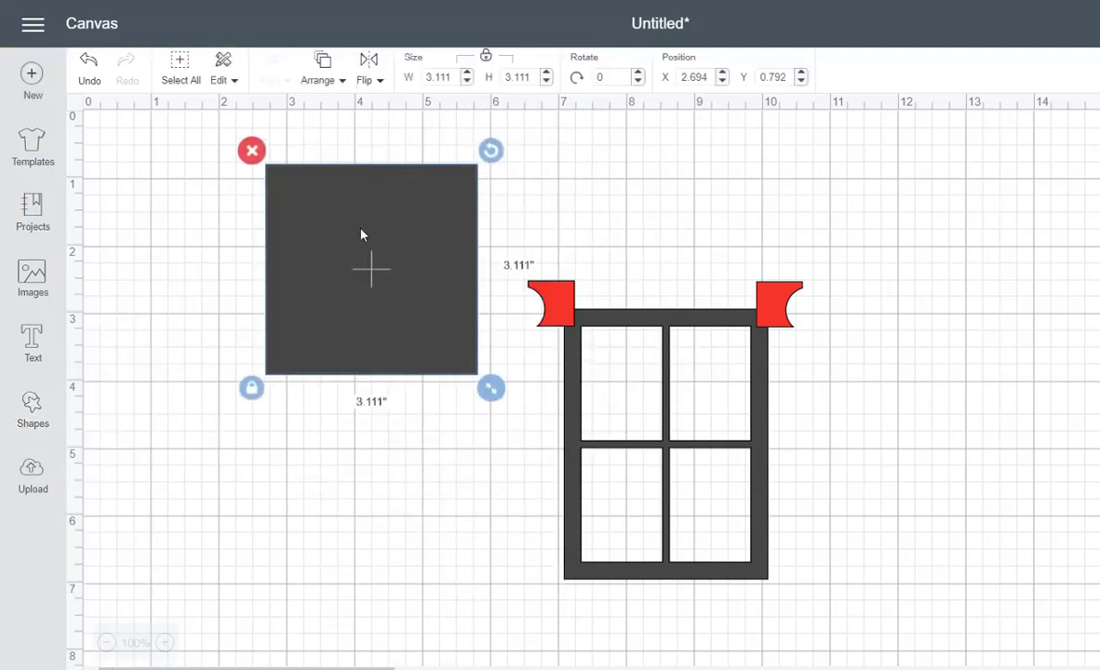
left_click(486, 58)
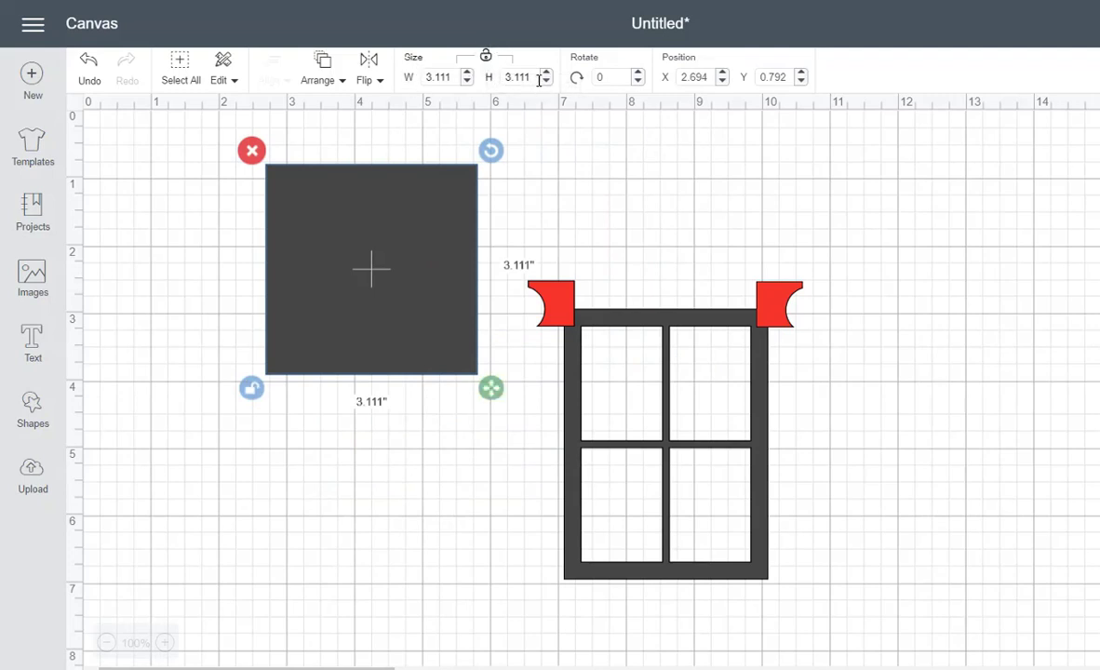
left_click_drag(540, 80, 490, 83)
key("BackSpace")
Step: Set the square's height to 0.681 and lay the bar across the window frame's top
left_click(562, 262)
left_click(549, 296)
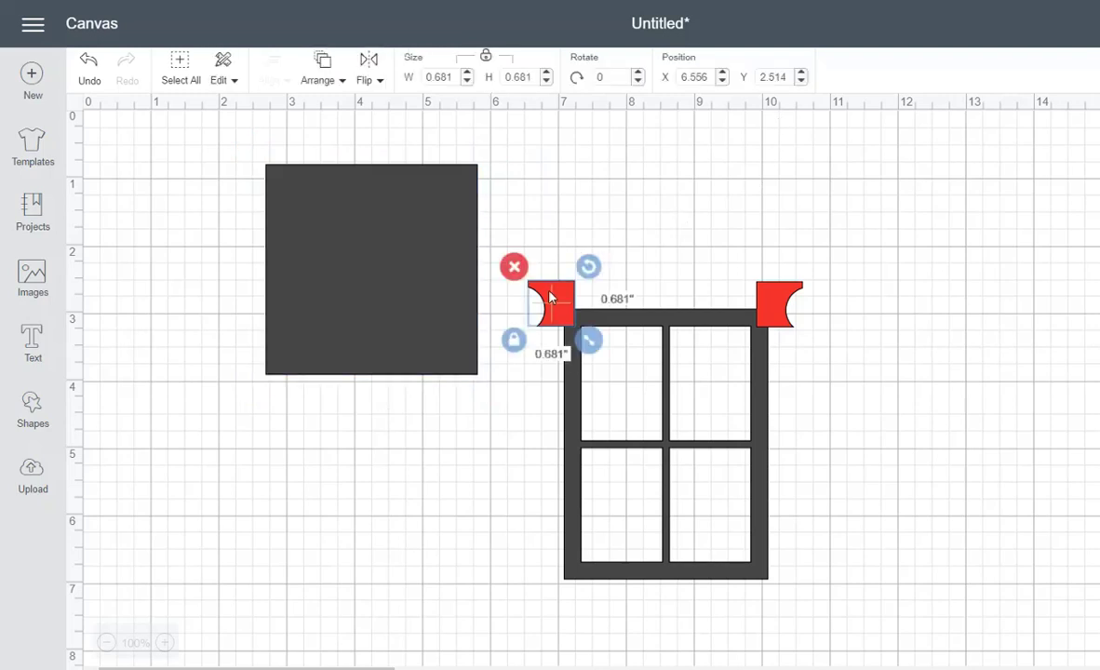
left_click(616, 180)
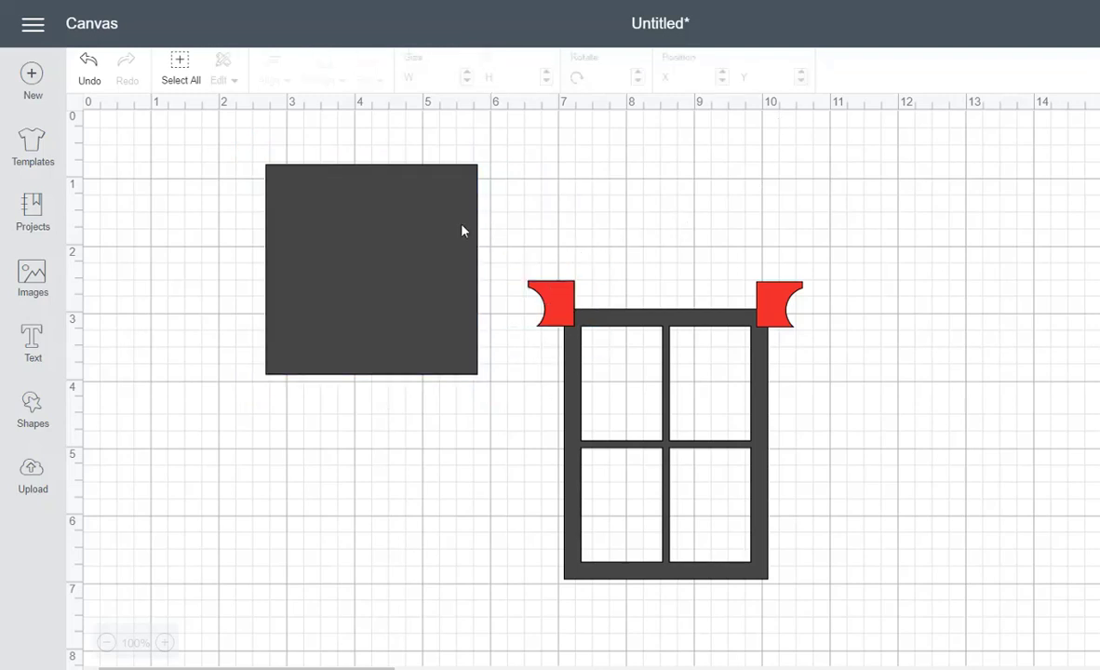
left_click(462, 231)
left_click_drag(502, 77, 555, 72)
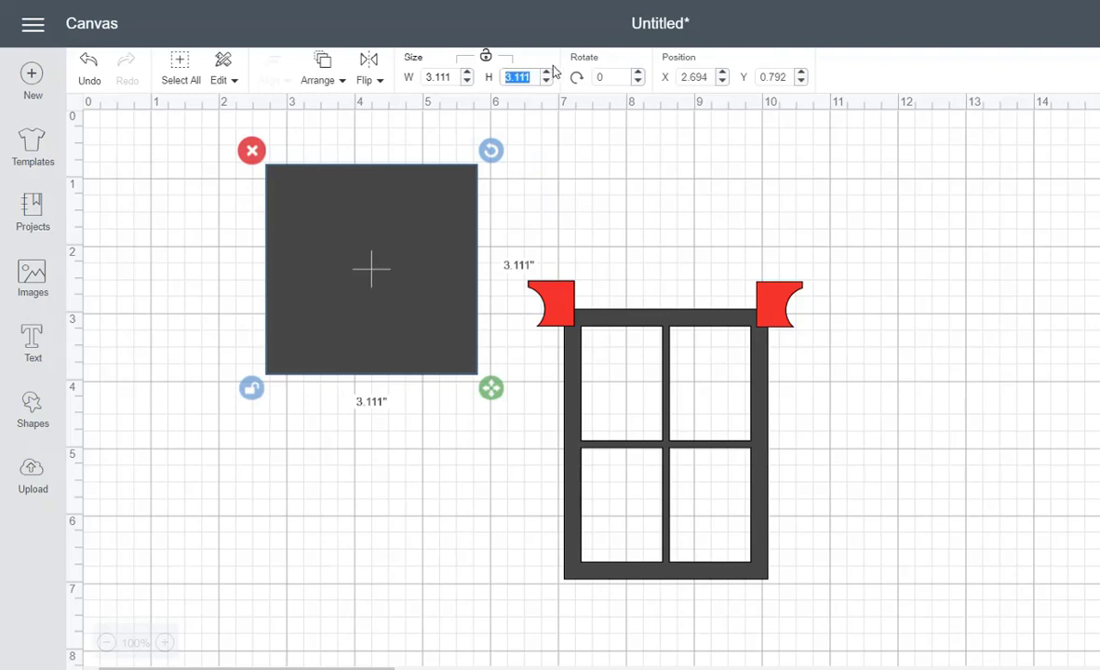
type(".681")
key("Return")
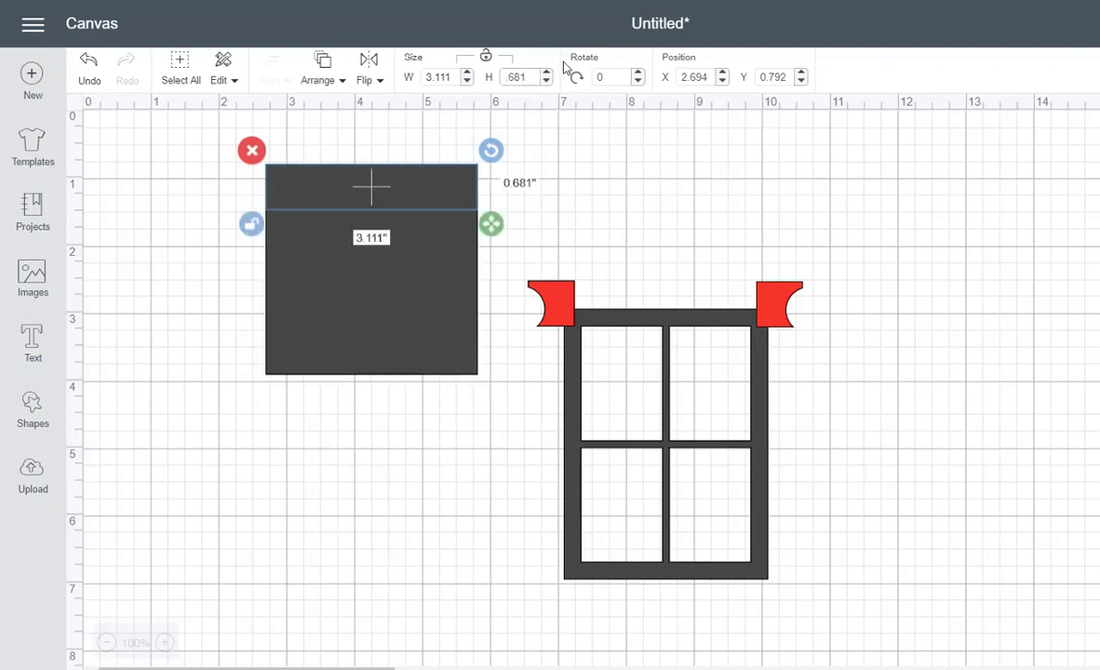
left_click(659, 185)
left_click_drag(417, 193, 707, 297)
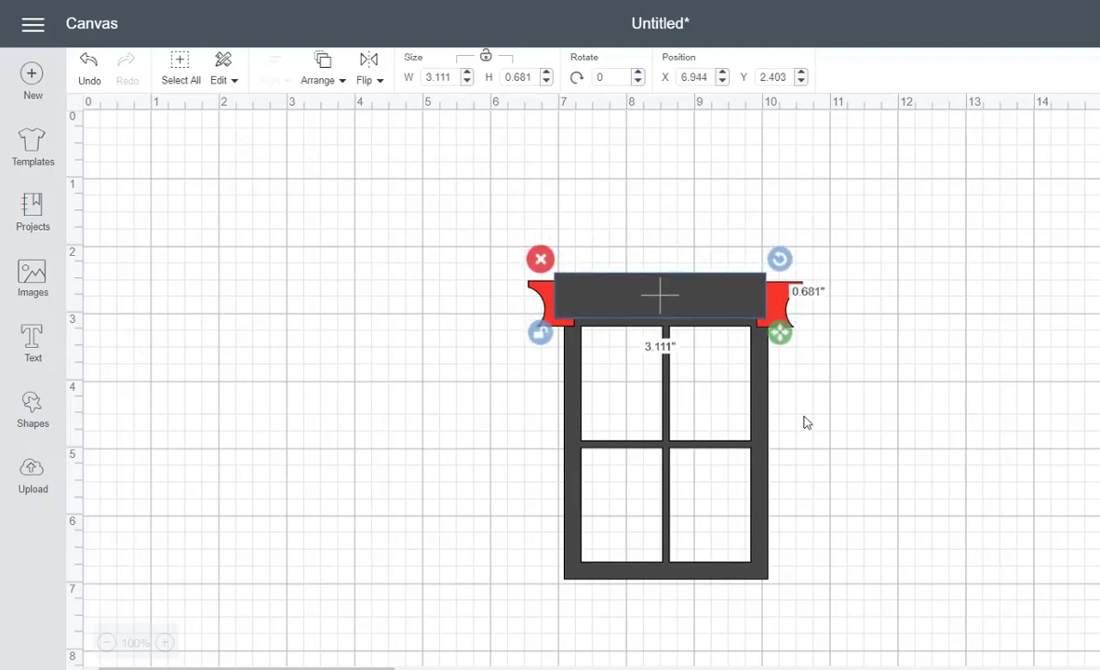
Step: Centre the dark bar and both red pieces vertically to form the banner
left_click_drag(754, 454, 1098, 320)
left_click_drag(444, 235, 859, 363)
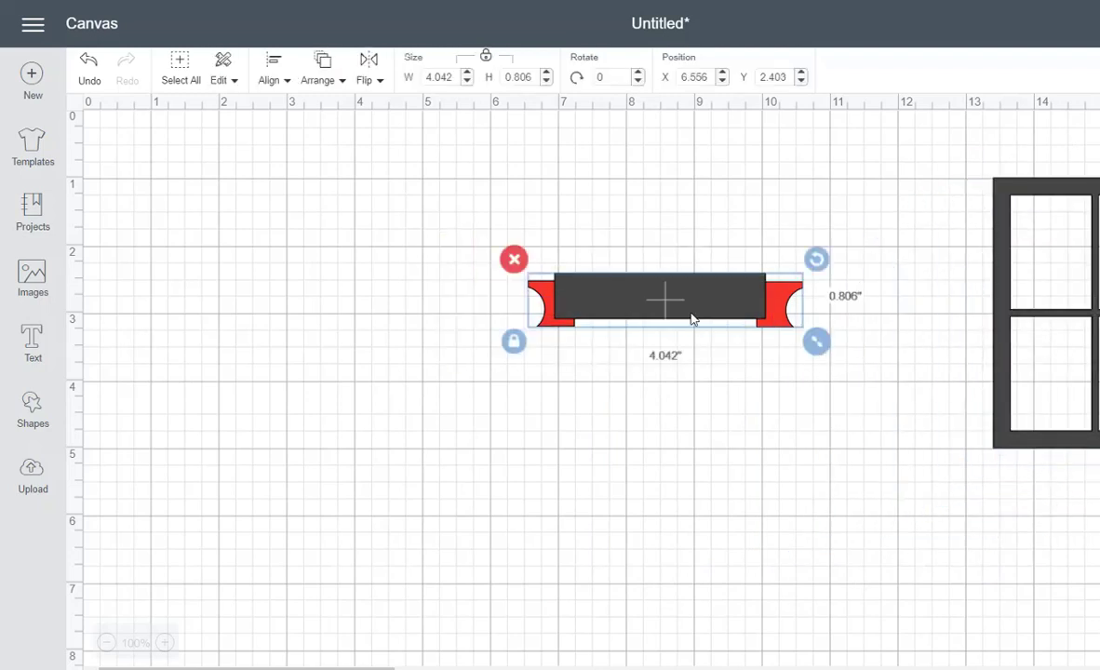
left_click(287, 87)
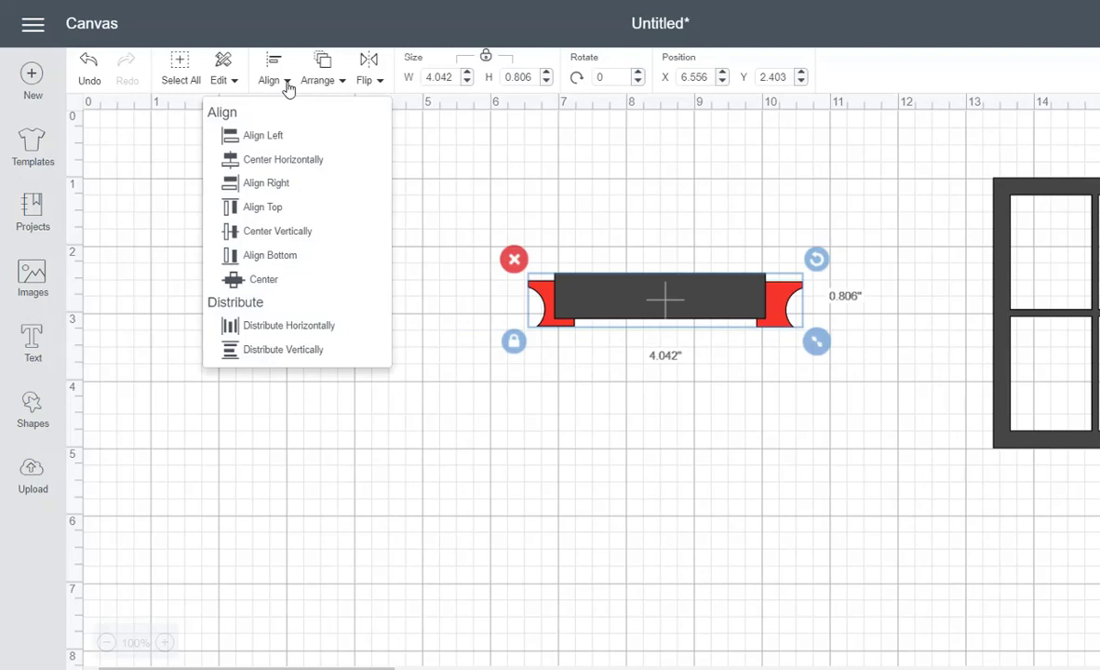
left_click(276, 233)
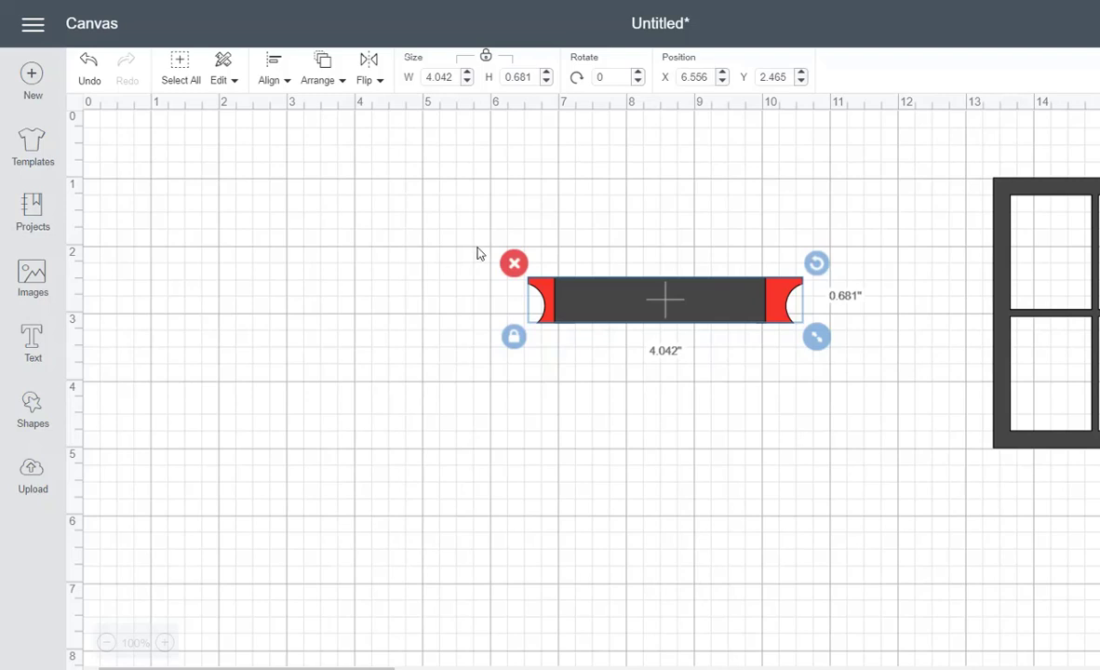
left_click(805, 473)
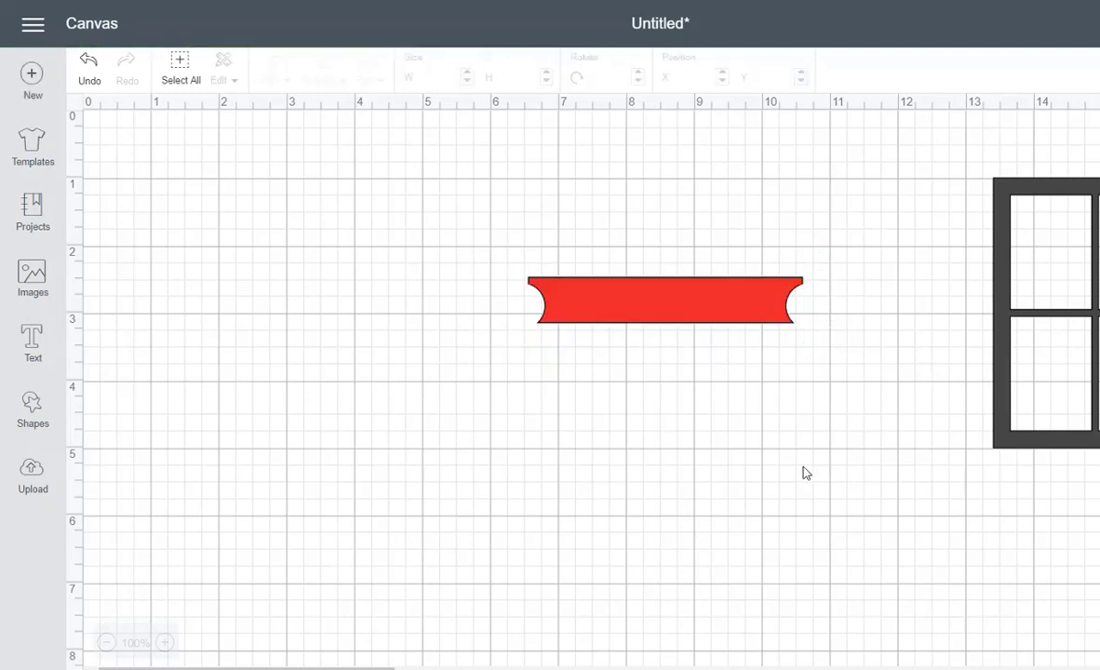
Step: Move the red banner up and set the window frame aside to the right
left_click_drag(1004, 343, 579, 462)
left_click(853, 456)
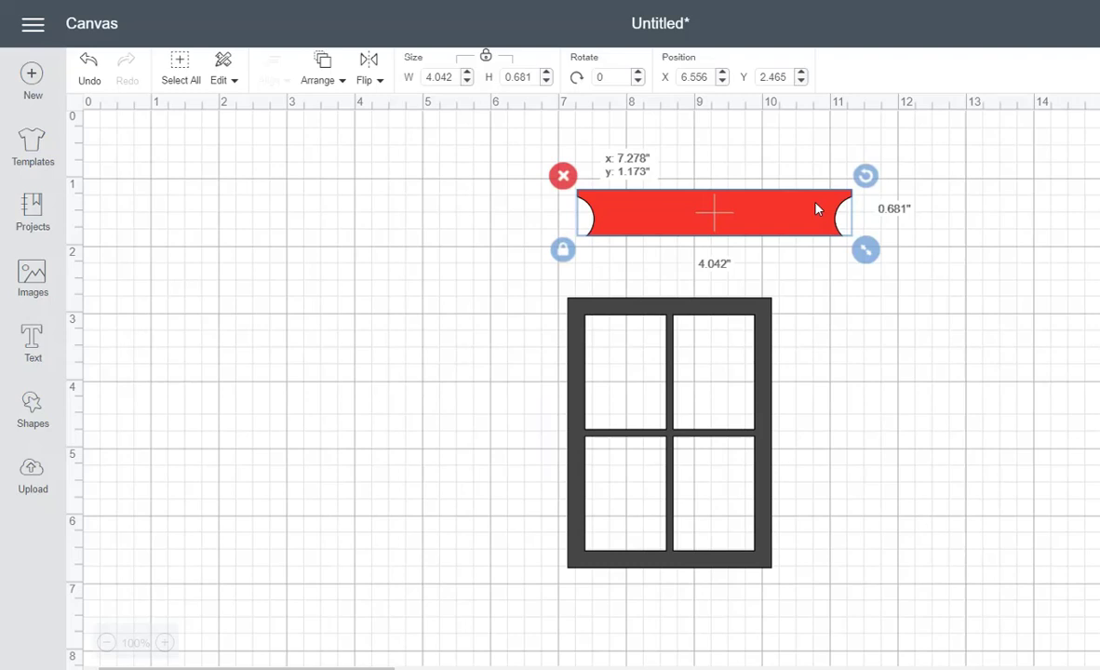
left_click_drag(815, 208, 847, 180)
left_click_drag(730, 309, 1033, 250)
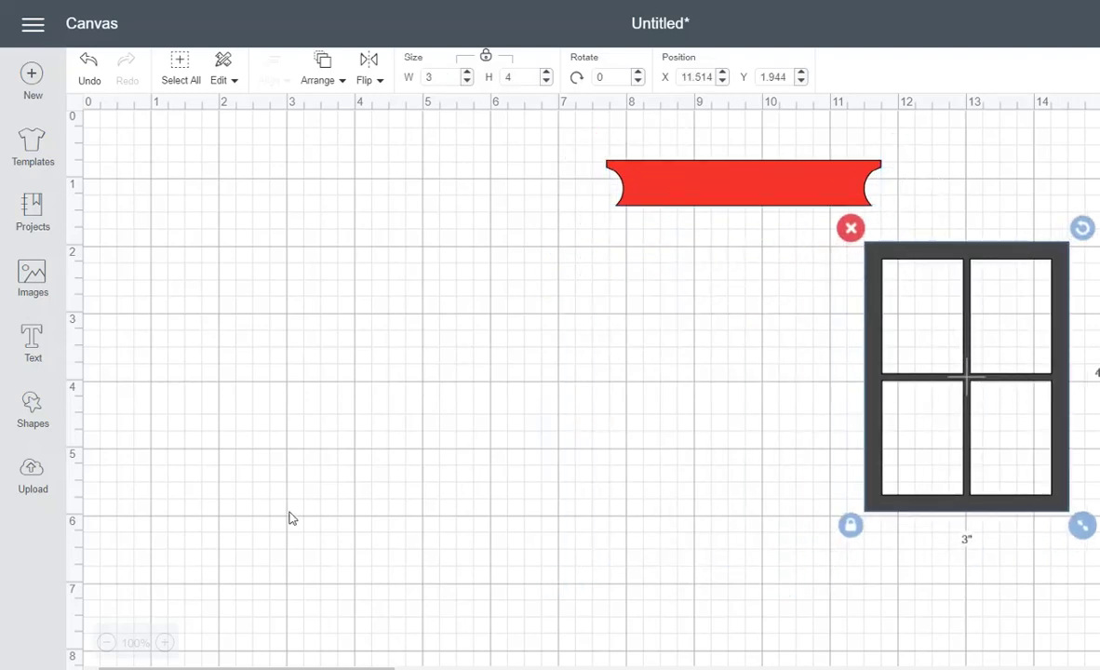
Step: Insert a square and a triangle, overlapping the triangle on the square's right edge
left_click(31, 401)
left_click(108, 275)
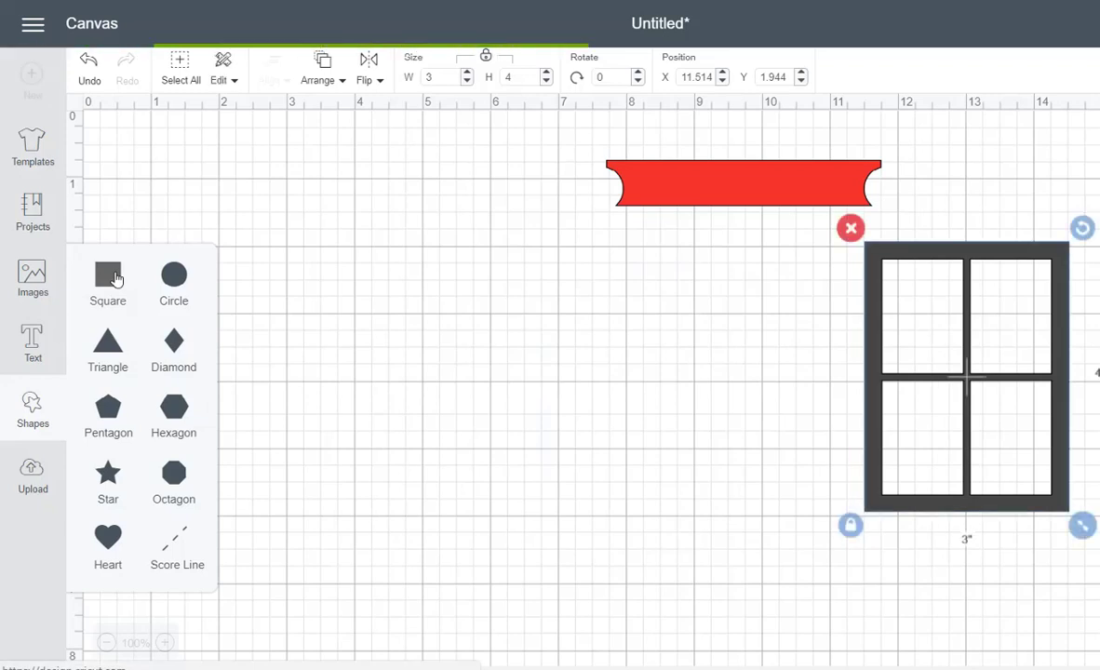
left_click_drag(332, 311, 395, 373)
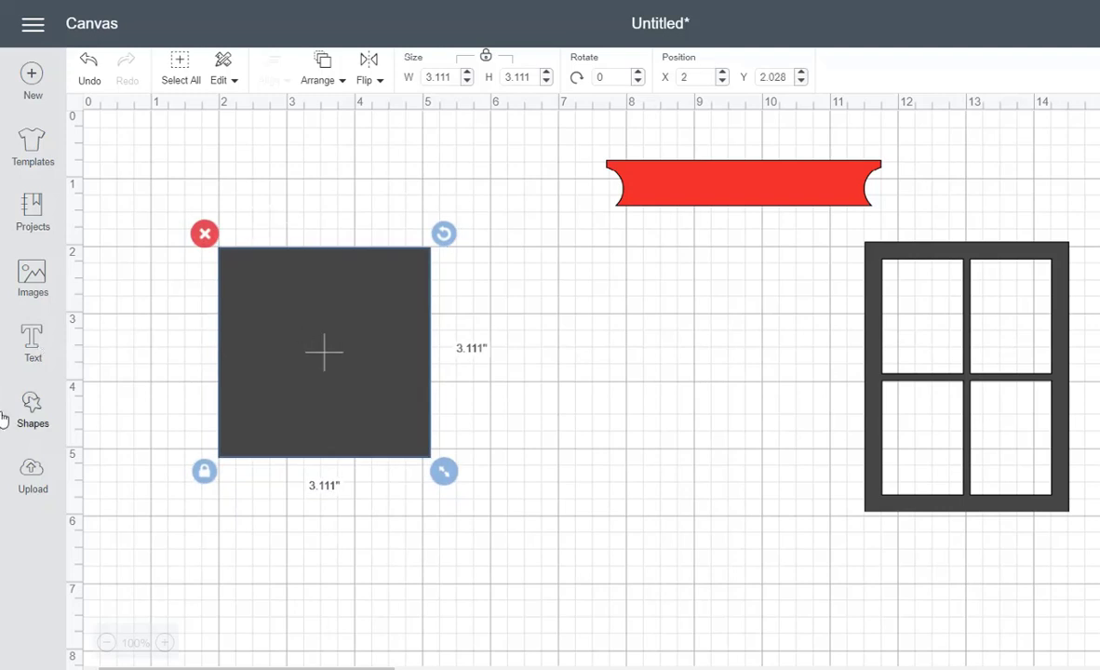
left_click(33, 407)
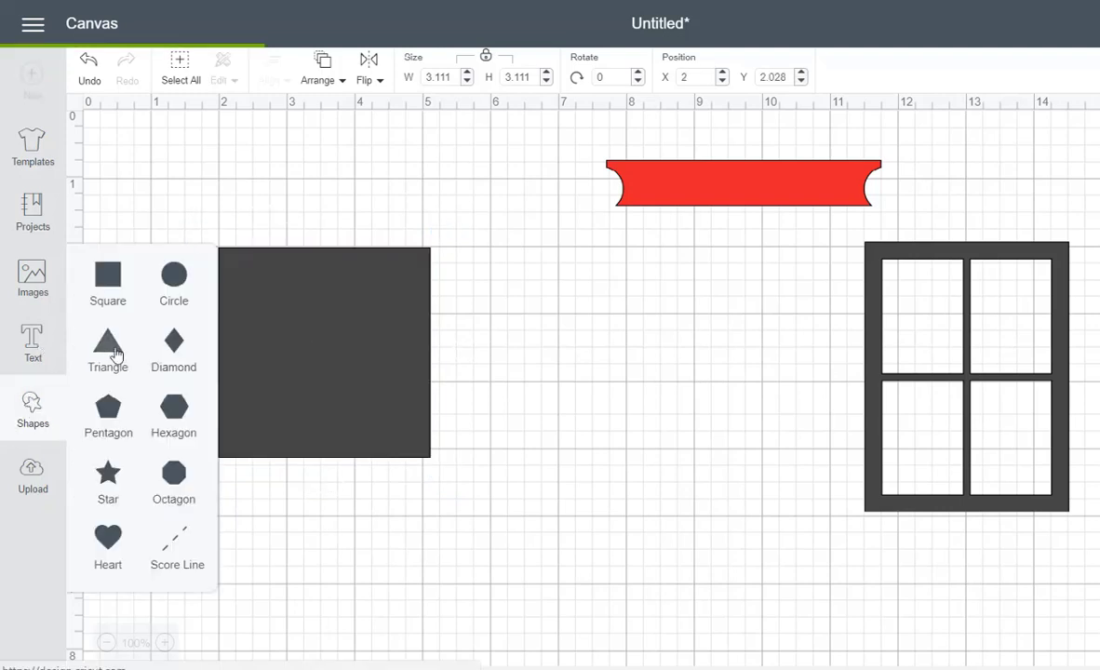
left_click(116, 353)
left_click_drag(354, 352, 500, 392)
left_click(658, 385)
Step: Bottom-align the square and triangle, slice them, and delete the leftover triangle pieces
left_click_drag(499, 528, 181, 296)
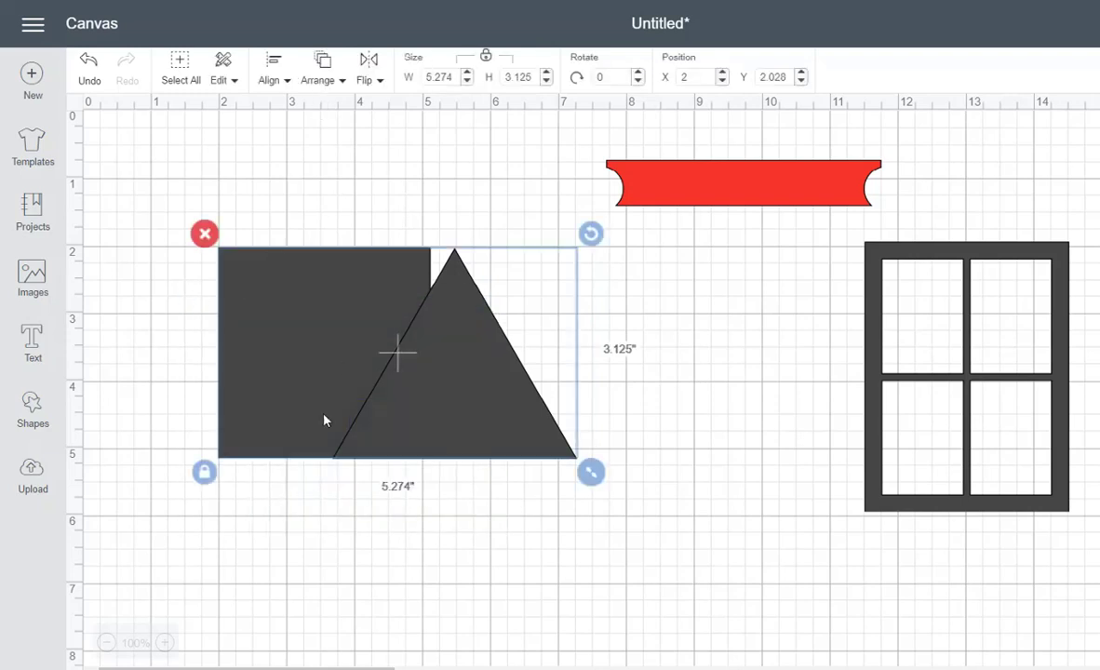
left_click(281, 86)
left_click(262, 255)
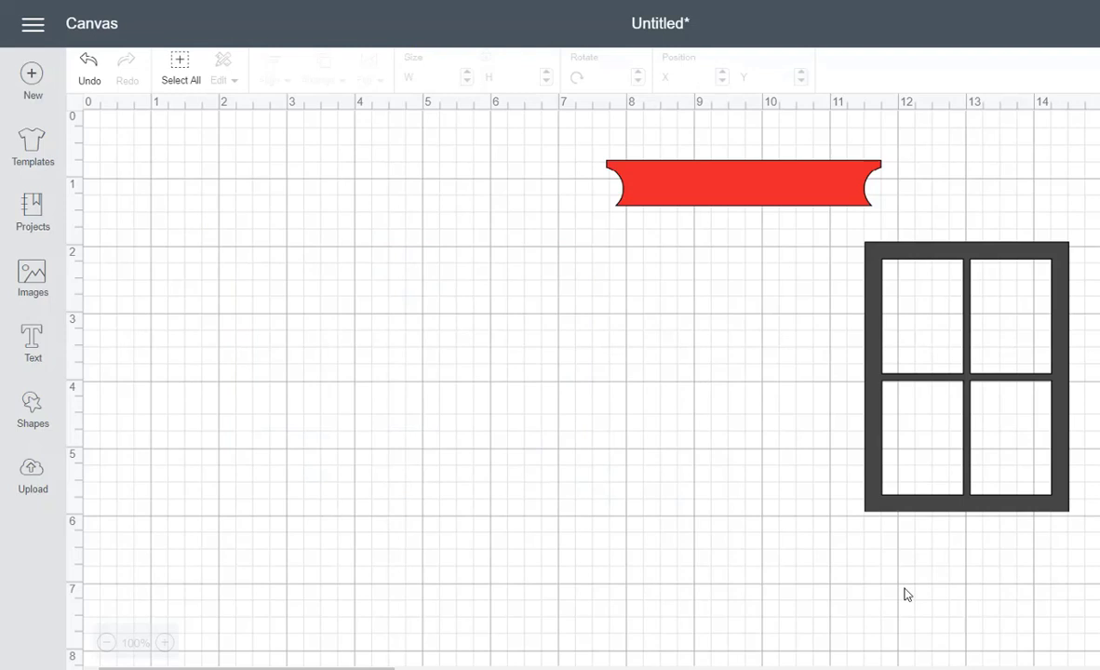
left_click_drag(536, 402, 687, 434)
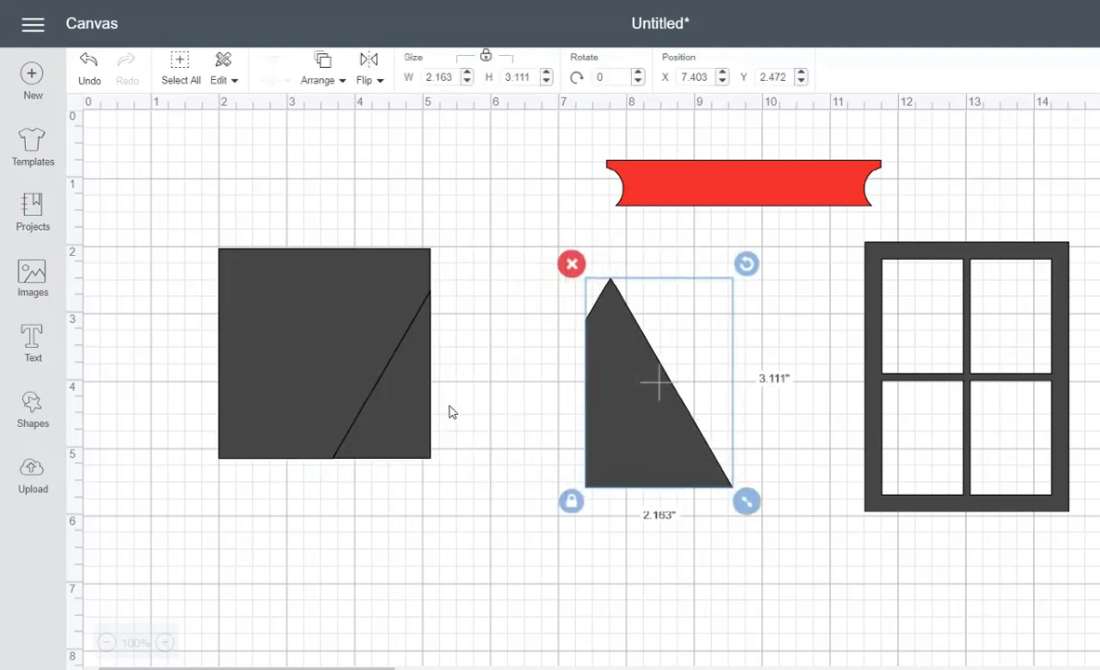
left_click_drag(424, 409, 583, 437)
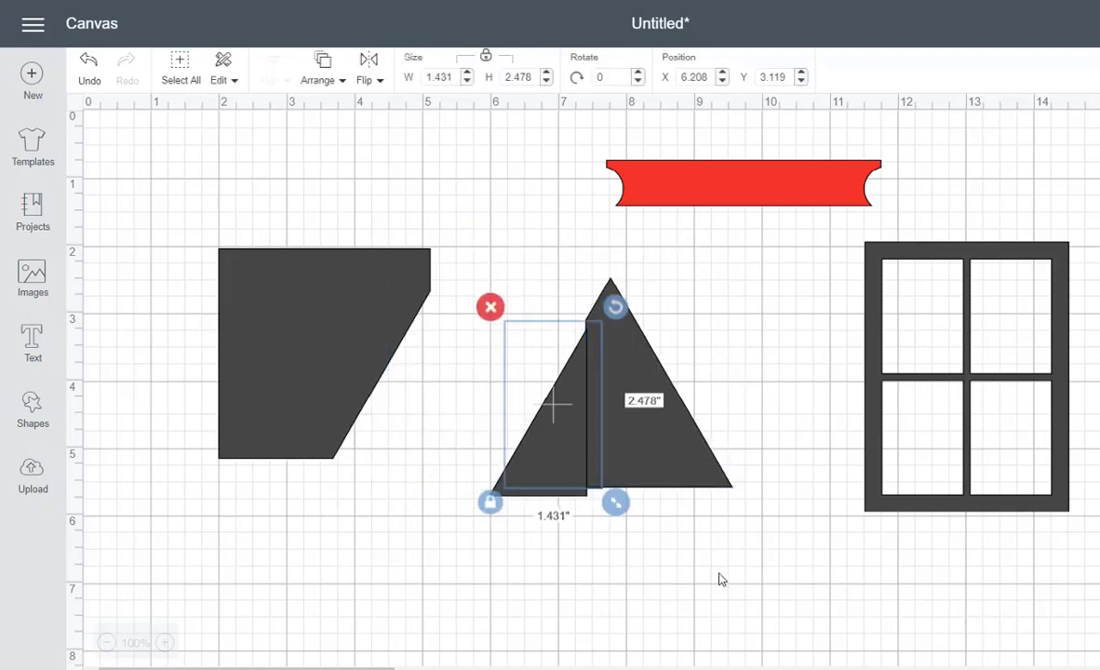
left_click_drag(715, 582, 544, 375)
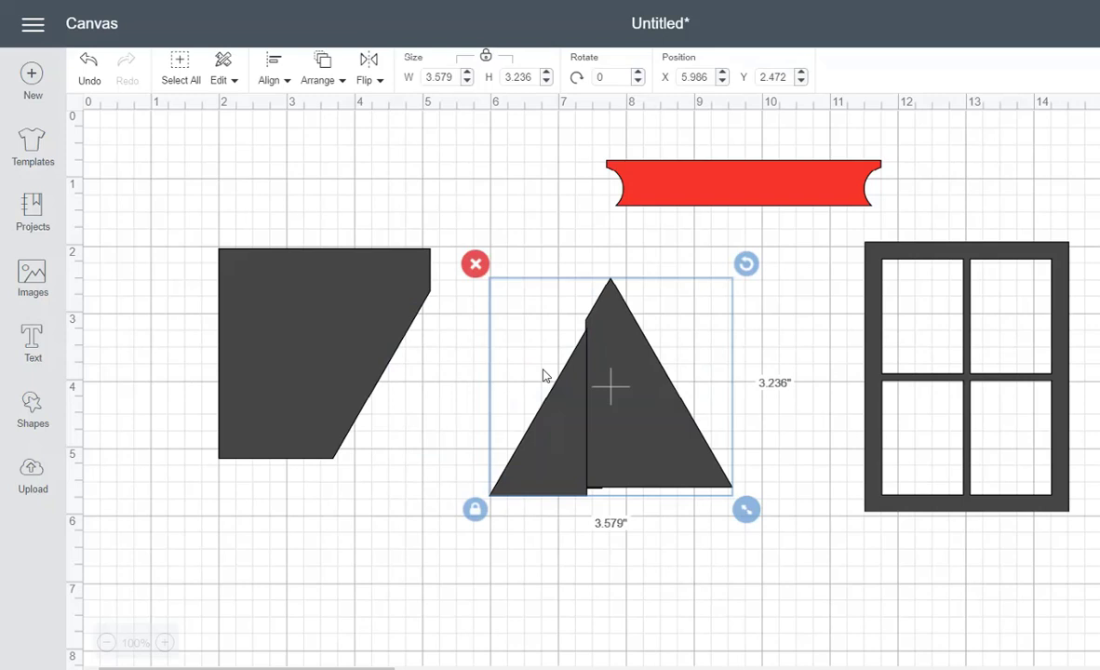
key("Delete")
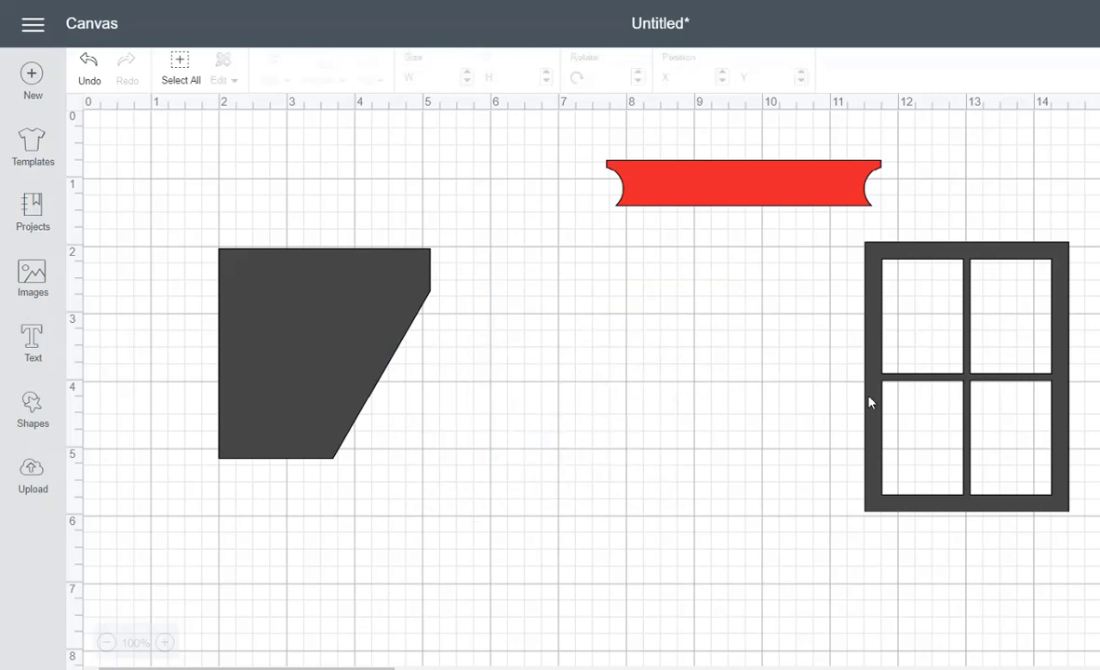
left_click_drag(869, 401, 561, 466)
Step: Colour the slanted shape Very Berry red and set its height to 0.681
left_click_drag(322, 366, 960, 409)
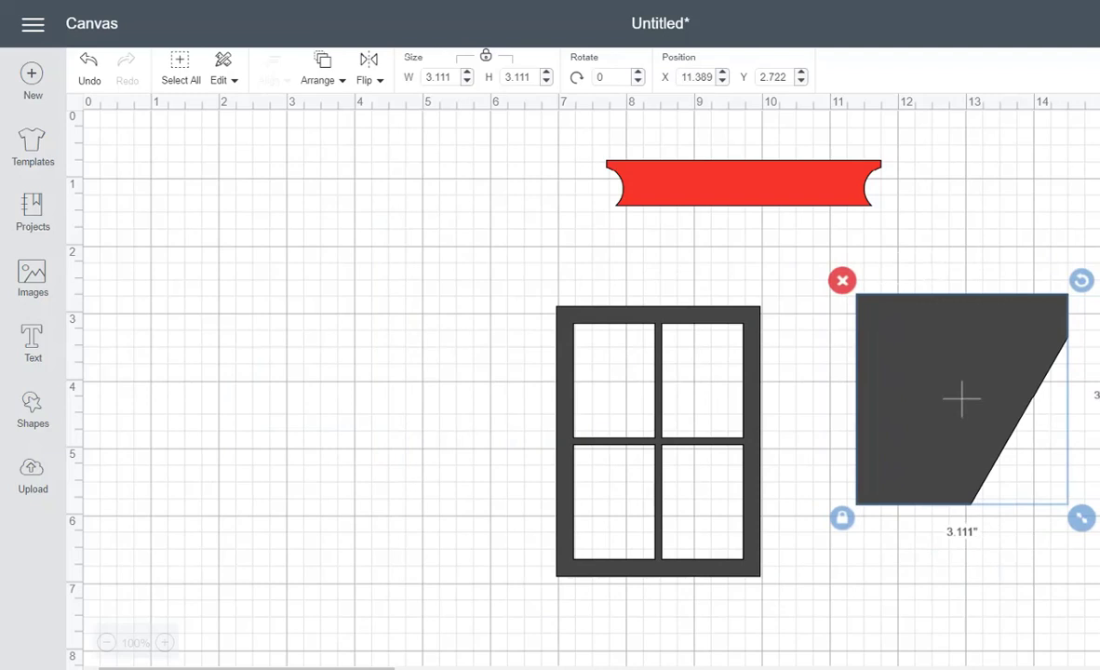
double_click(961, 399)
left_click(1060, 207)
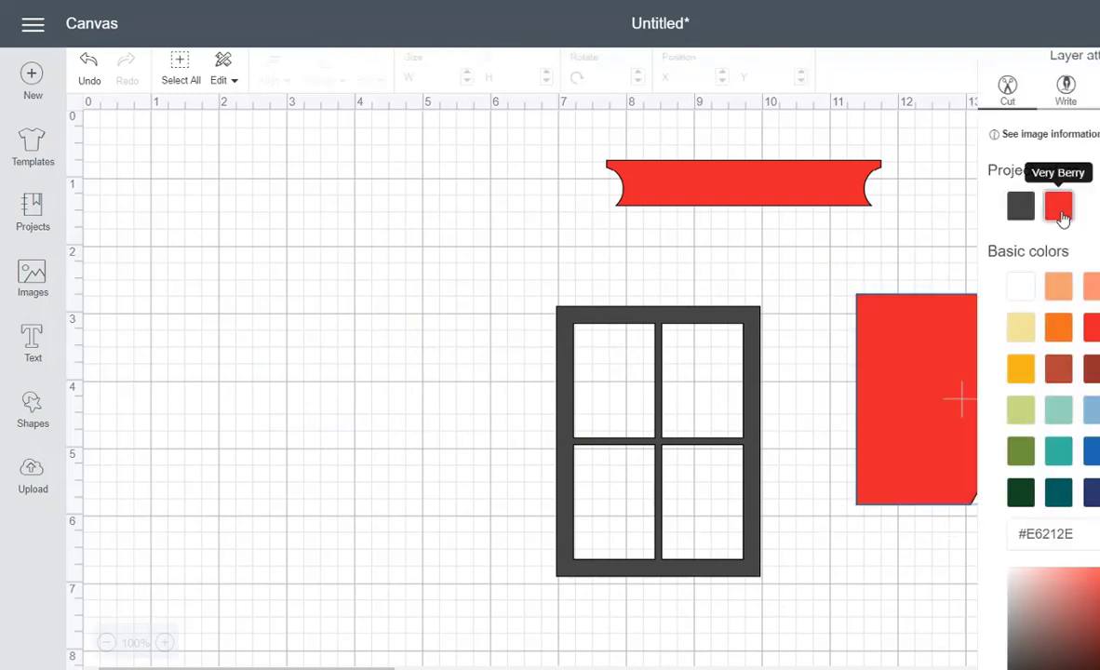
left_click(930, 247)
left_click_drag(977, 332, 911, 361)
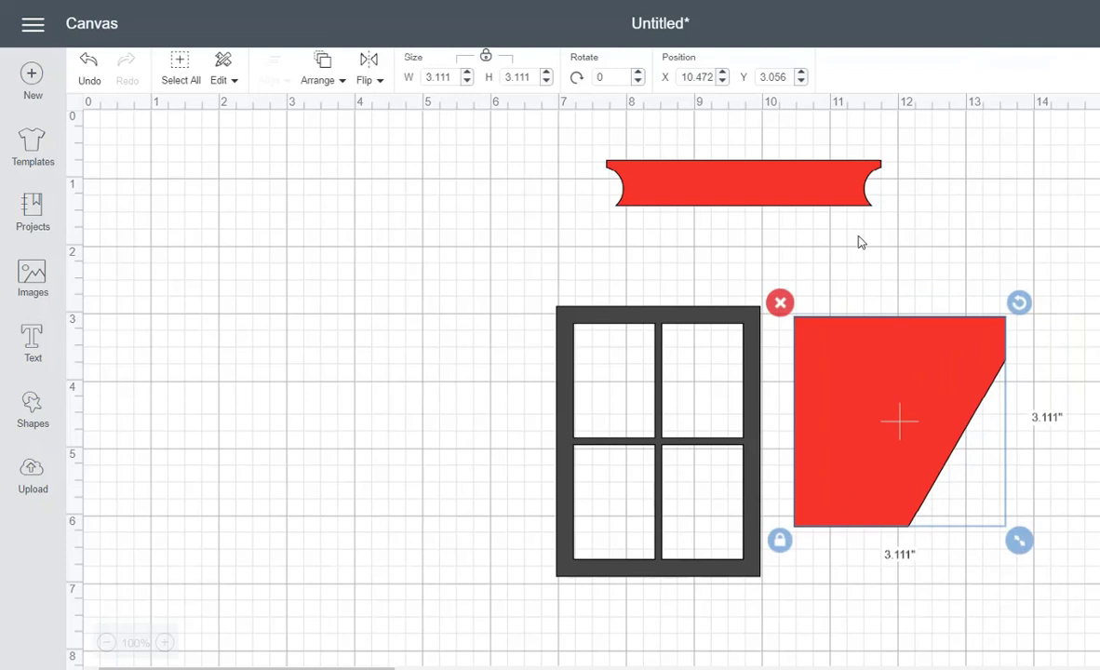
left_click(790, 180)
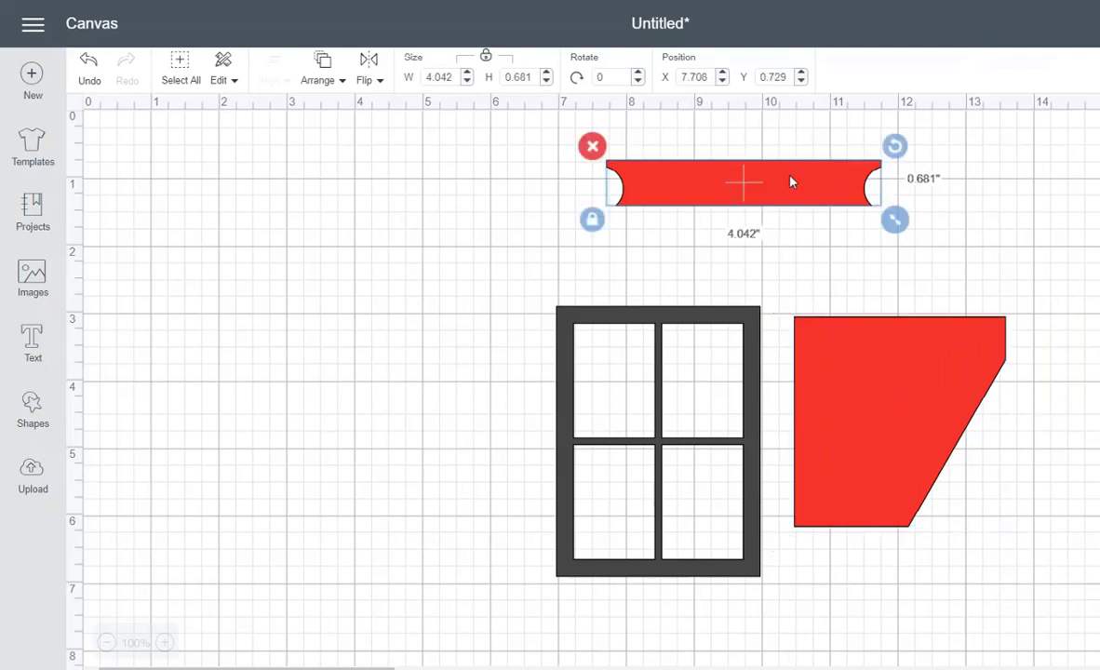
left_click(927, 393)
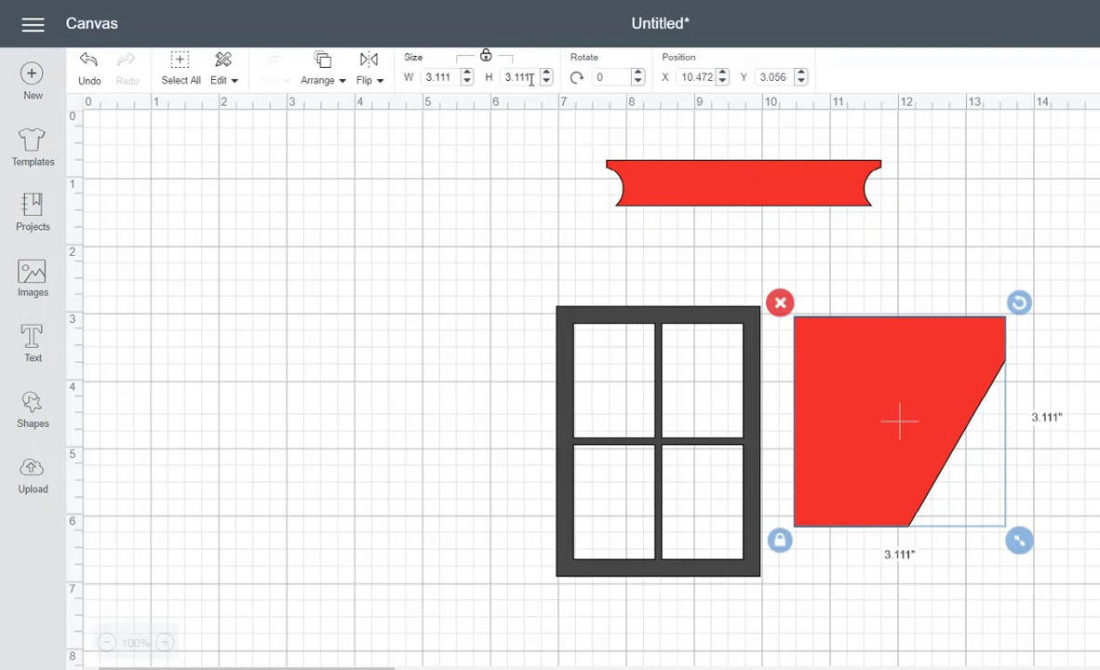
left_click_drag(537, 76, 491, 81)
key("BackSpace")
type(".681")
key("Return")
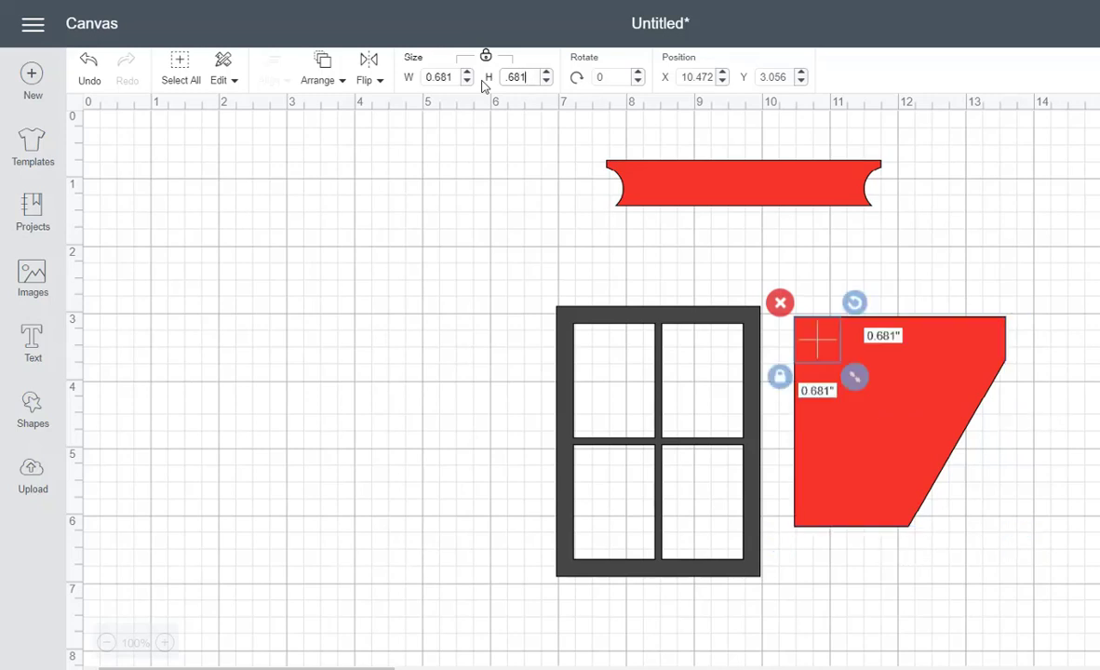
Step: Place the red piece under the bottom-right corner and a horizontally flipped copy under the bottom-left
left_click_drag(703, 317, 711, 255)
left_click_drag(827, 354, 789, 530)
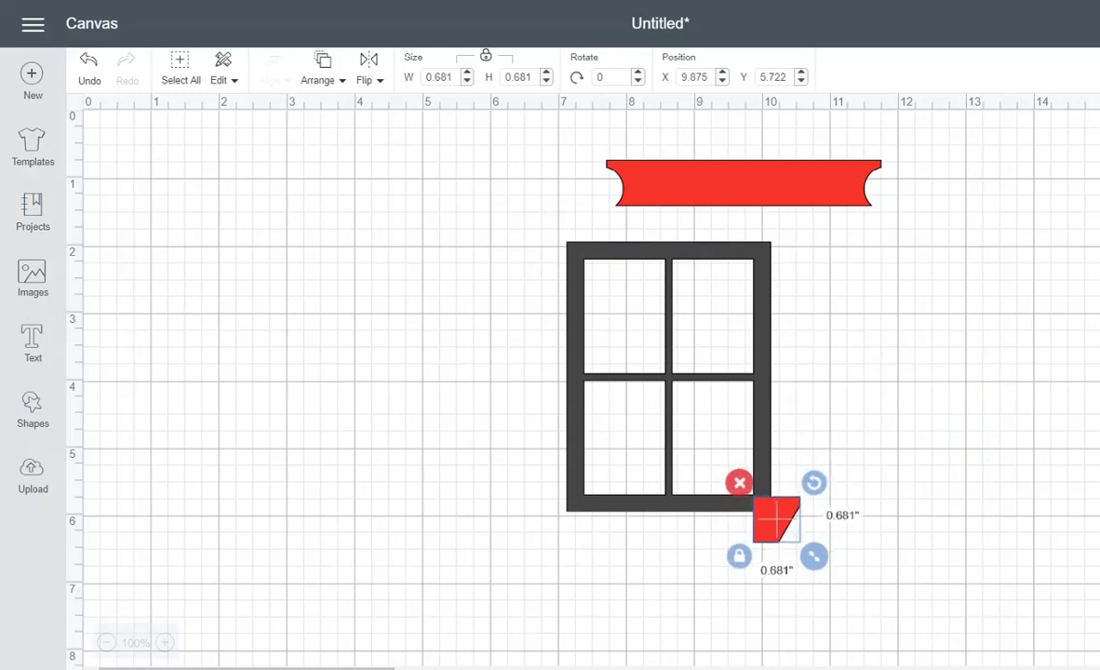
key("ctrl+d")
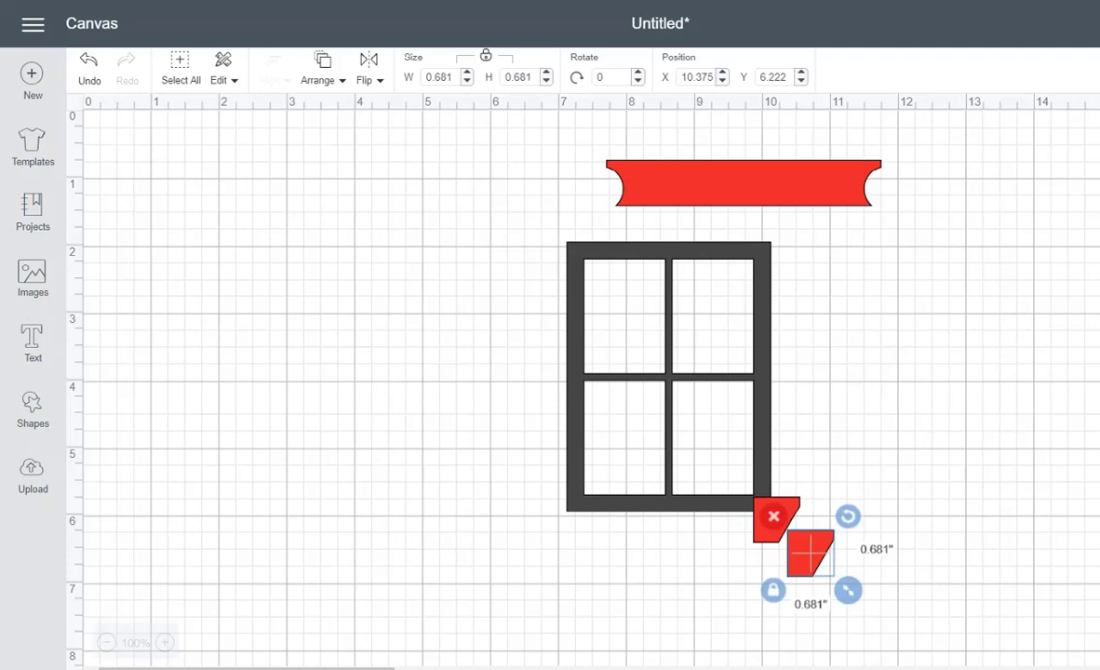
left_click(374, 82)
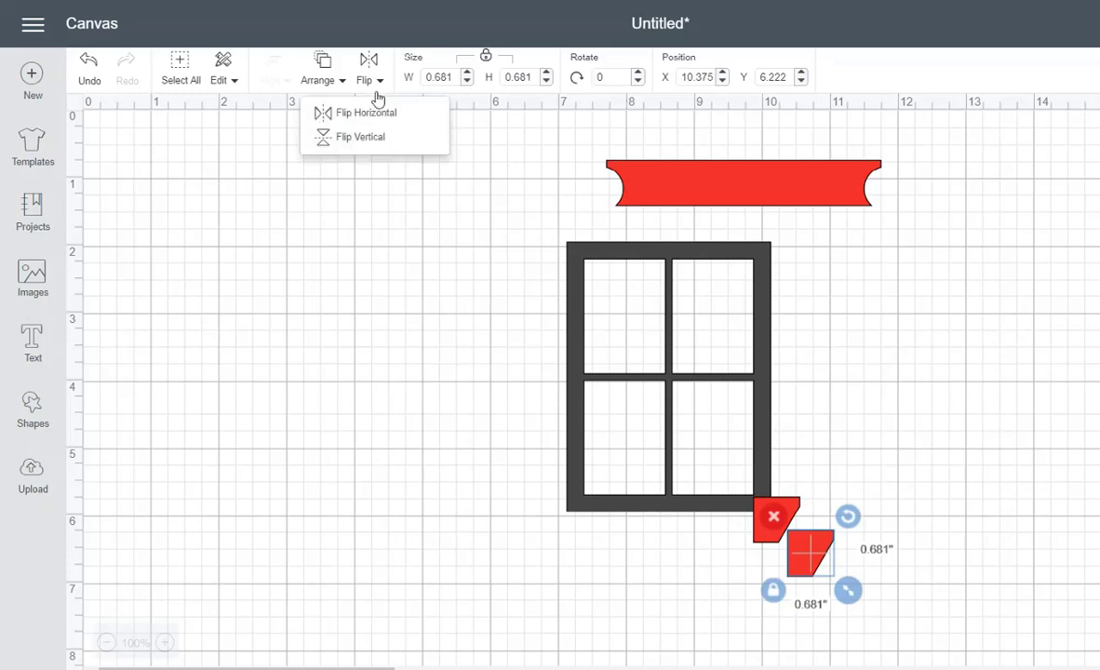
left_click(376, 111)
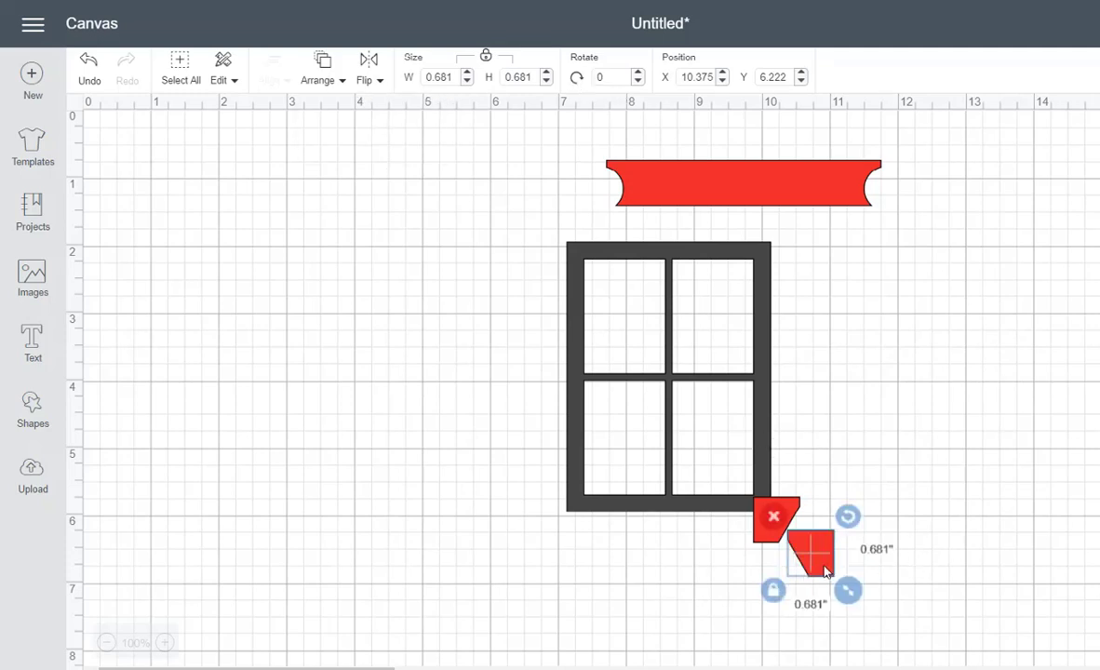
left_click_drag(826, 570, 571, 538)
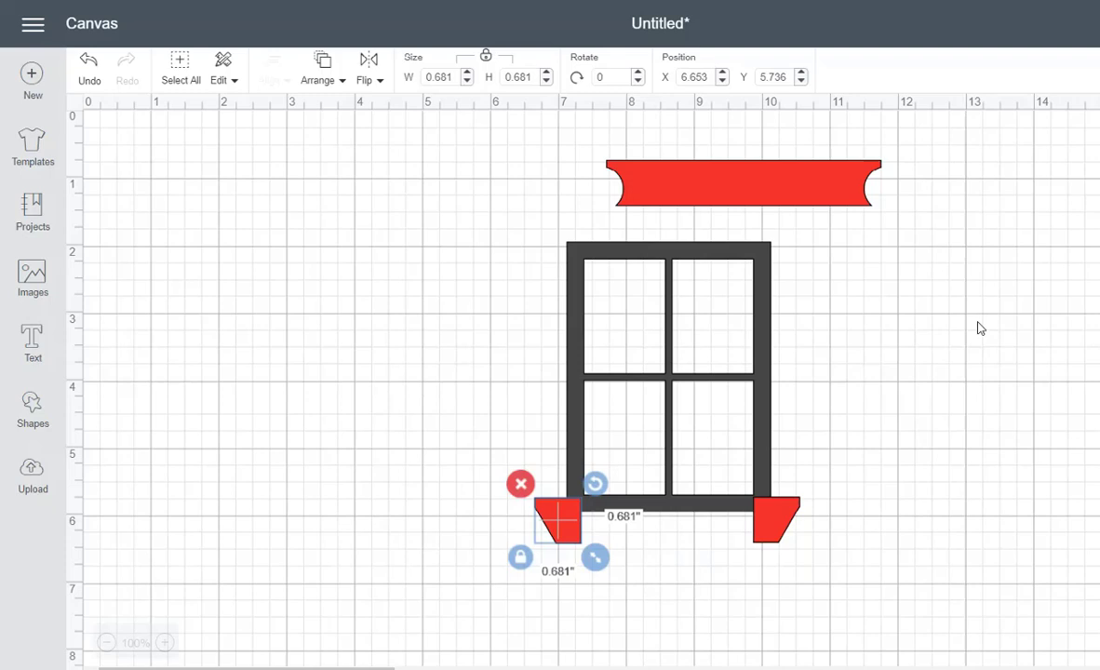
Step: Add a square with unlocked proportions, set its height to 0.681, and place it between the corbels
left_click(31, 408)
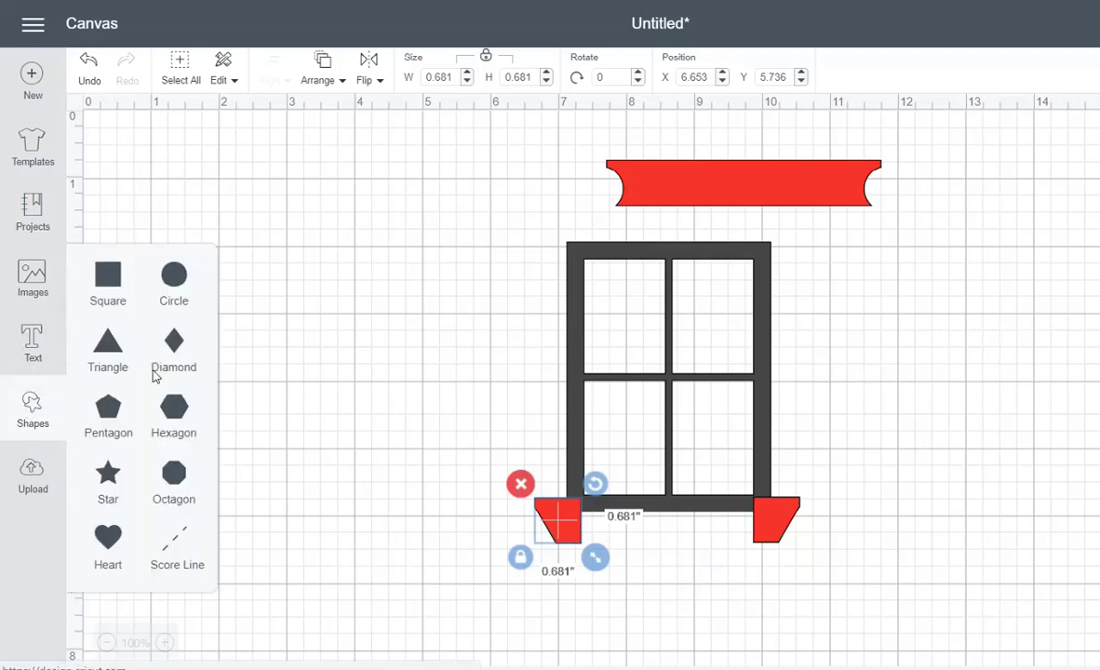
left_click(170, 279)
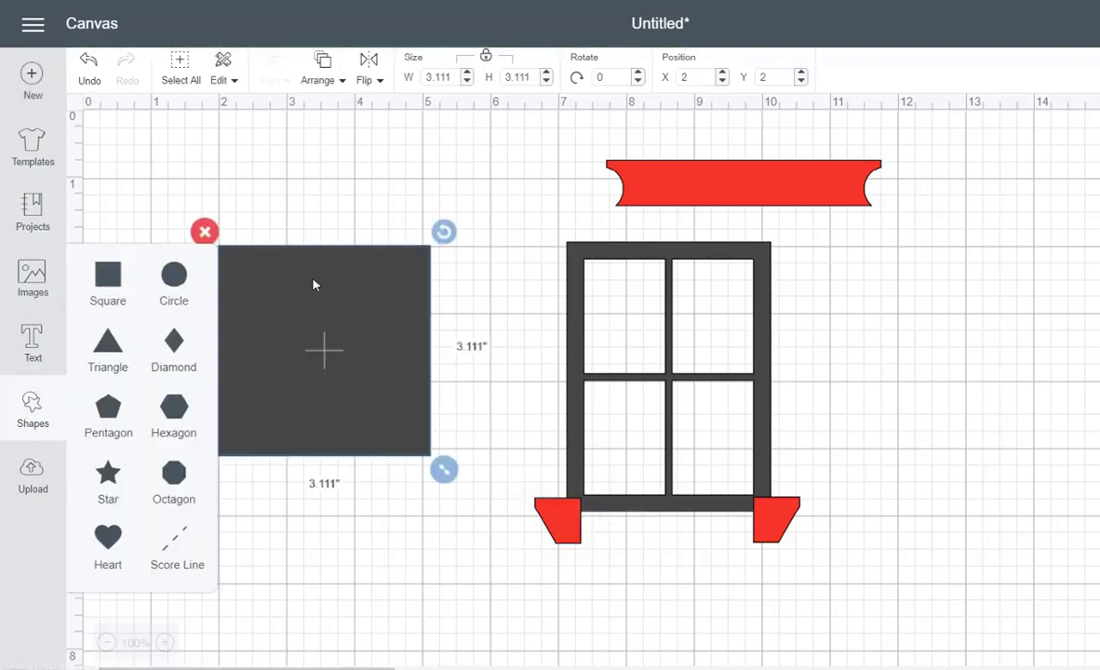
left_click_drag(366, 370, 454, 359)
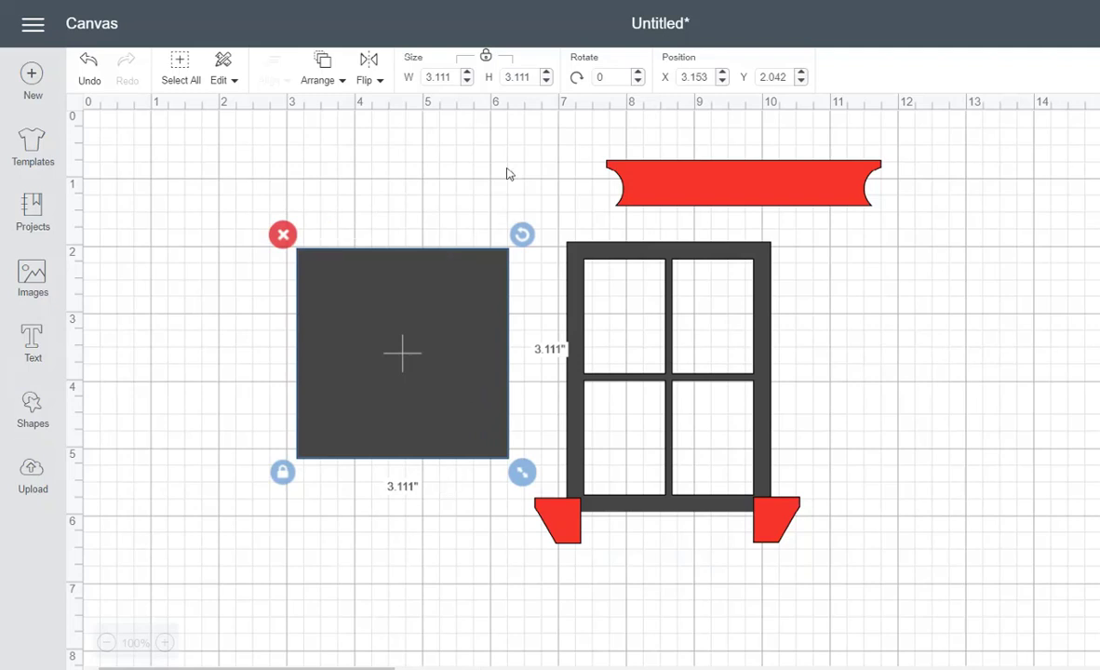
left_click(486, 59)
left_click(540, 77)
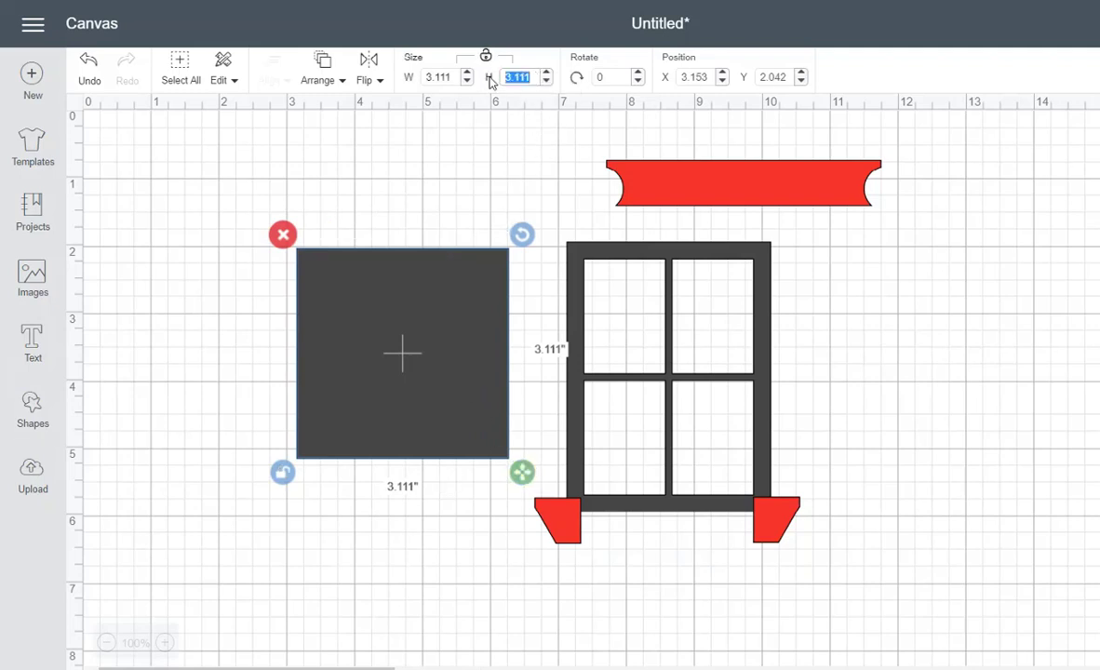
left_click(597, 582)
left_click(565, 531)
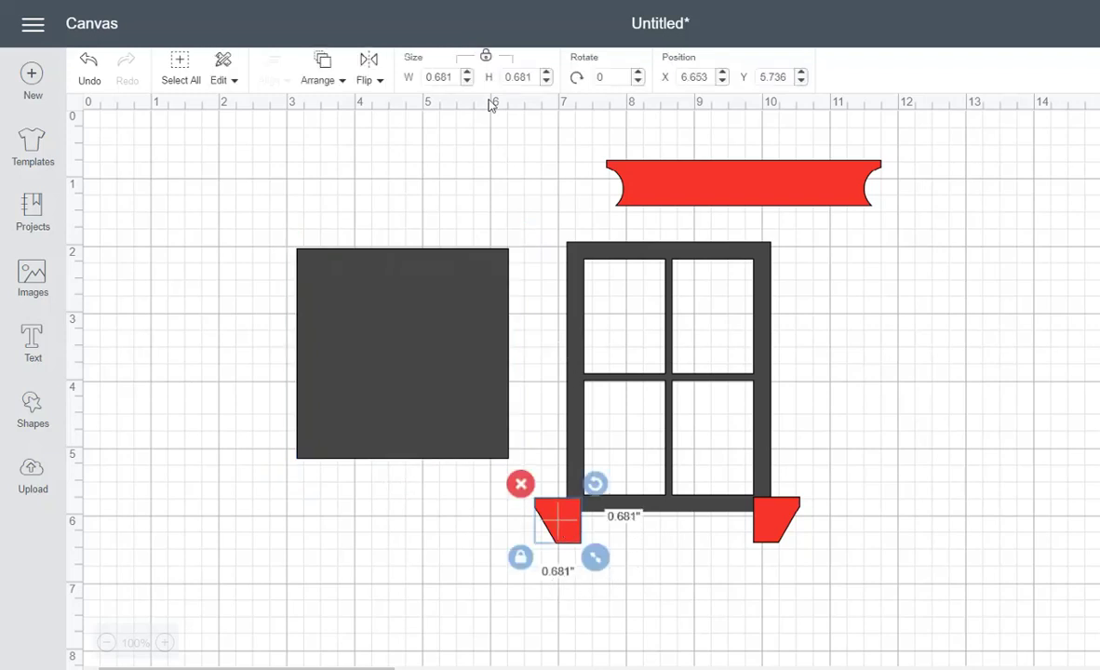
left_click(458, 282)
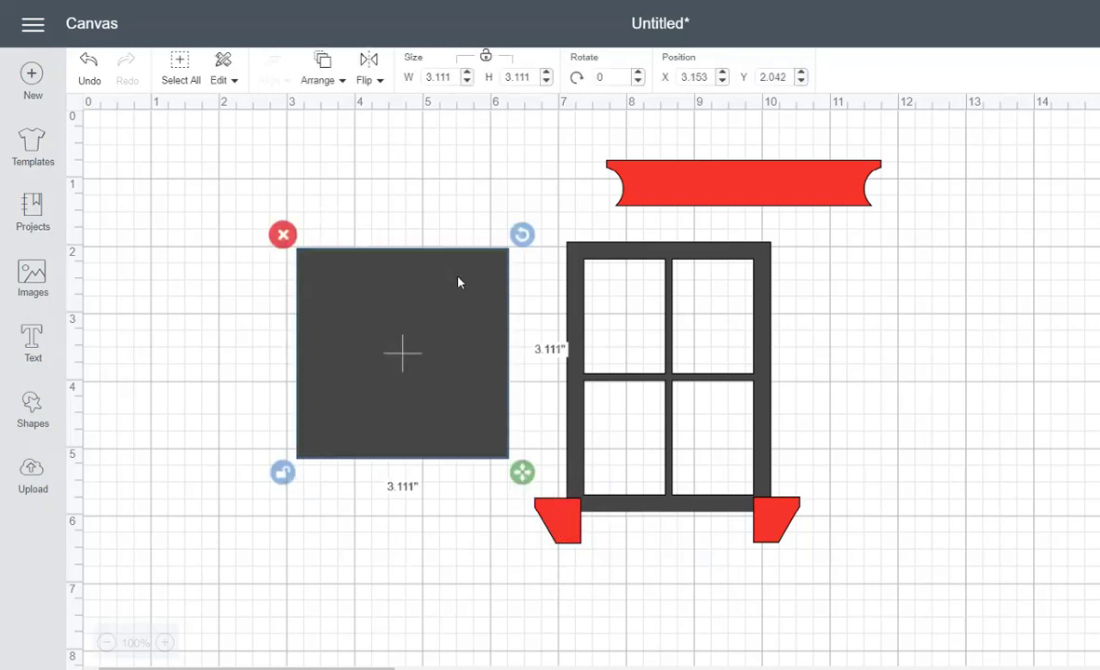
left_click(507, 78)
type("6")
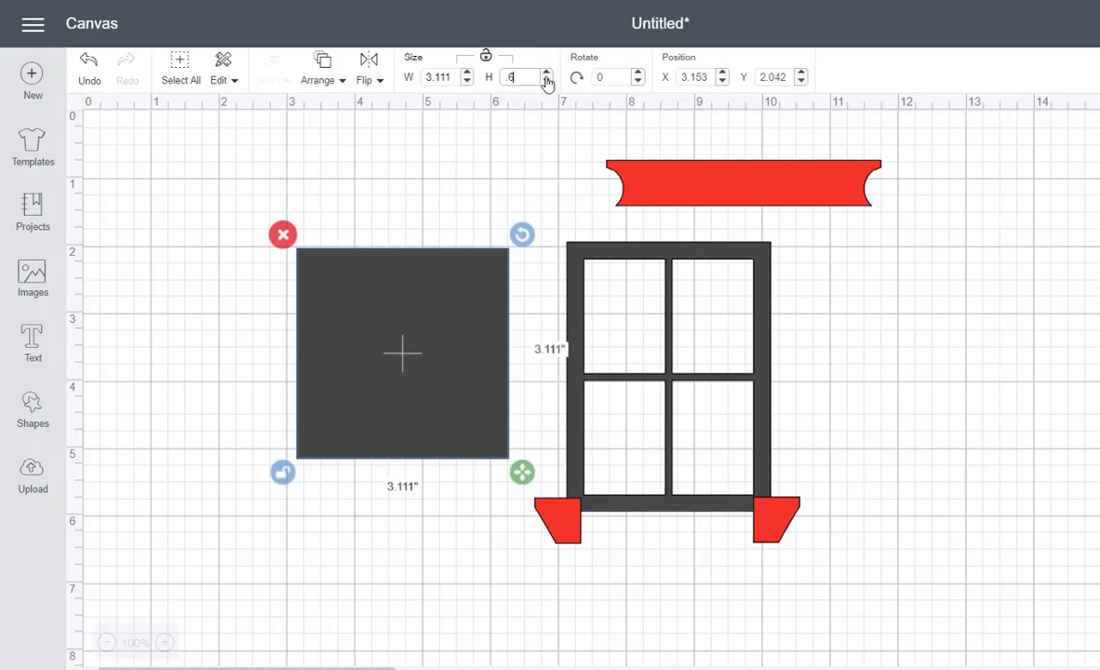
type("81")
key("Return")
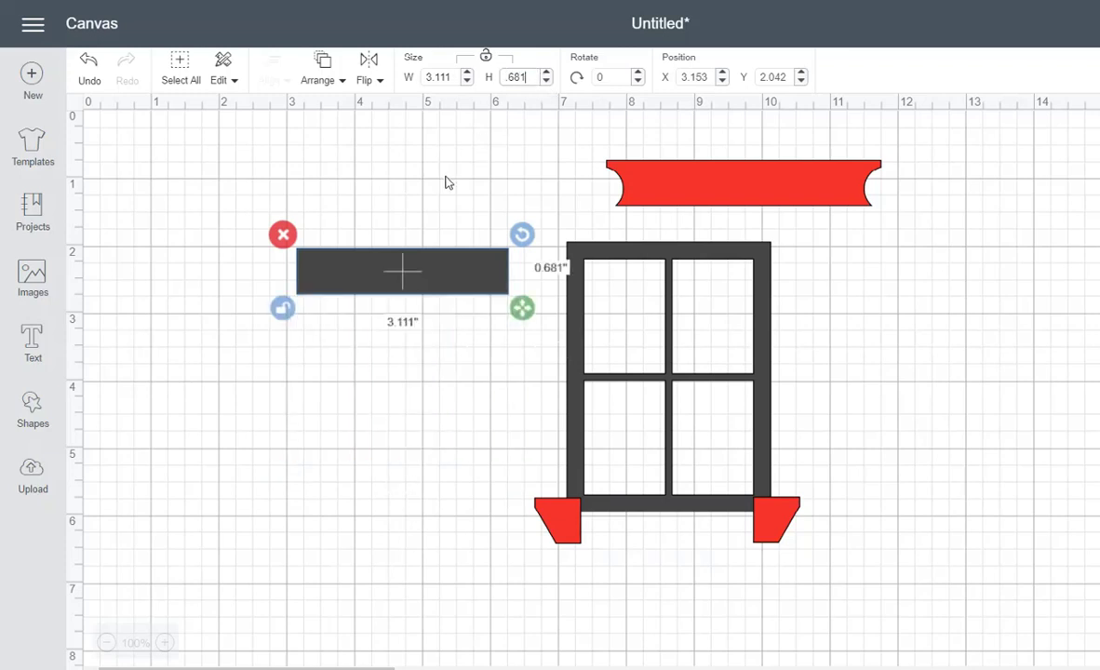
left_click(445, 182)
left_click_drag(470, 292, 734, 532)
Step: Move the frame left, centre the bar and corbels vertically, then delete the dark bar
left_click_drag(768, 343, 406, 296)
left_click_drag(513, 454, 836, 583)
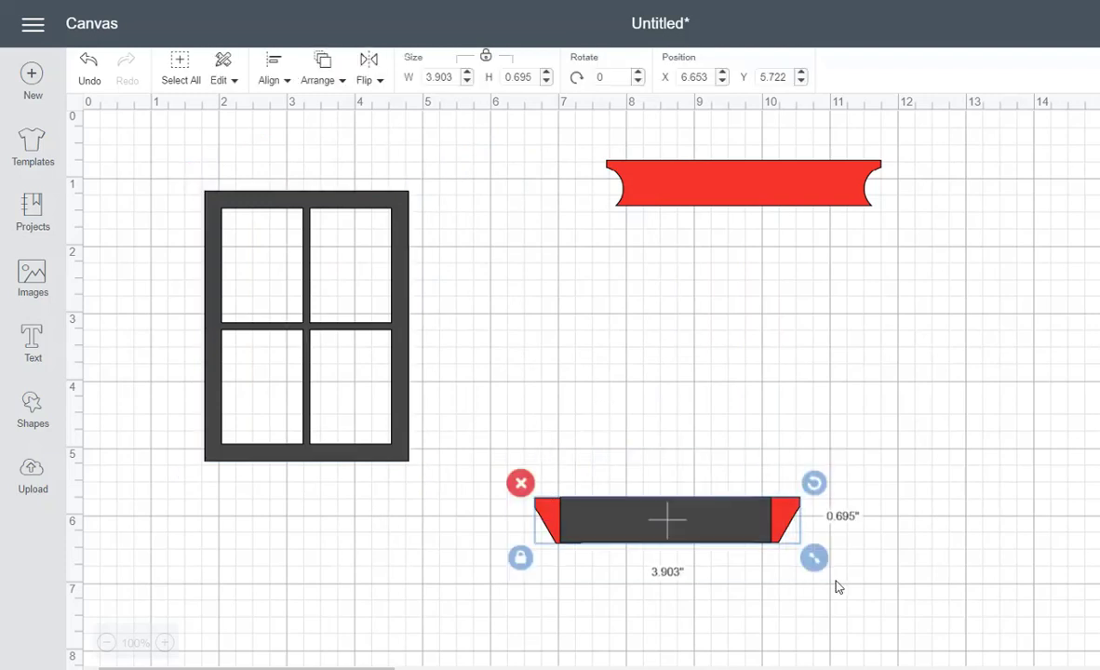
left_click(277, 82)
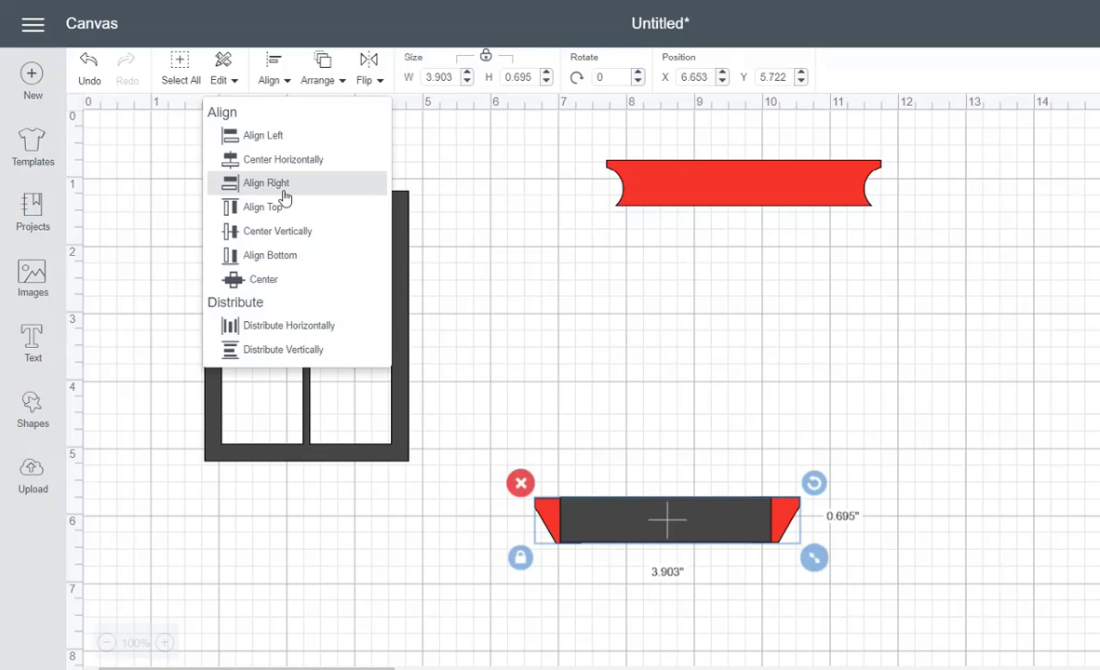
left_click(288, 232)
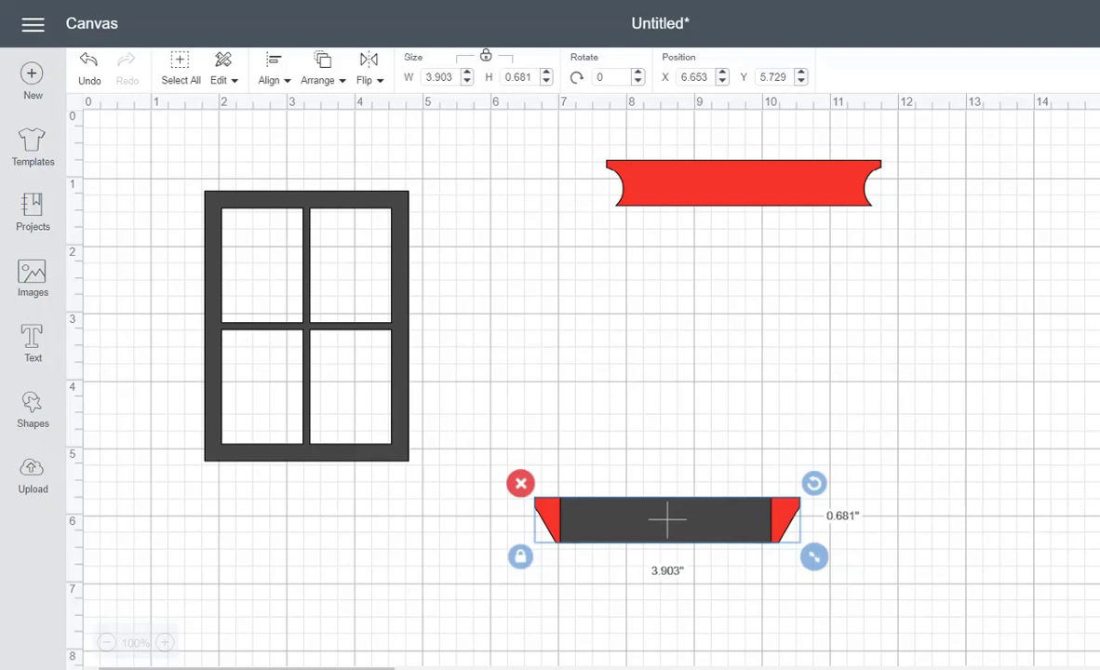
key("Delete")
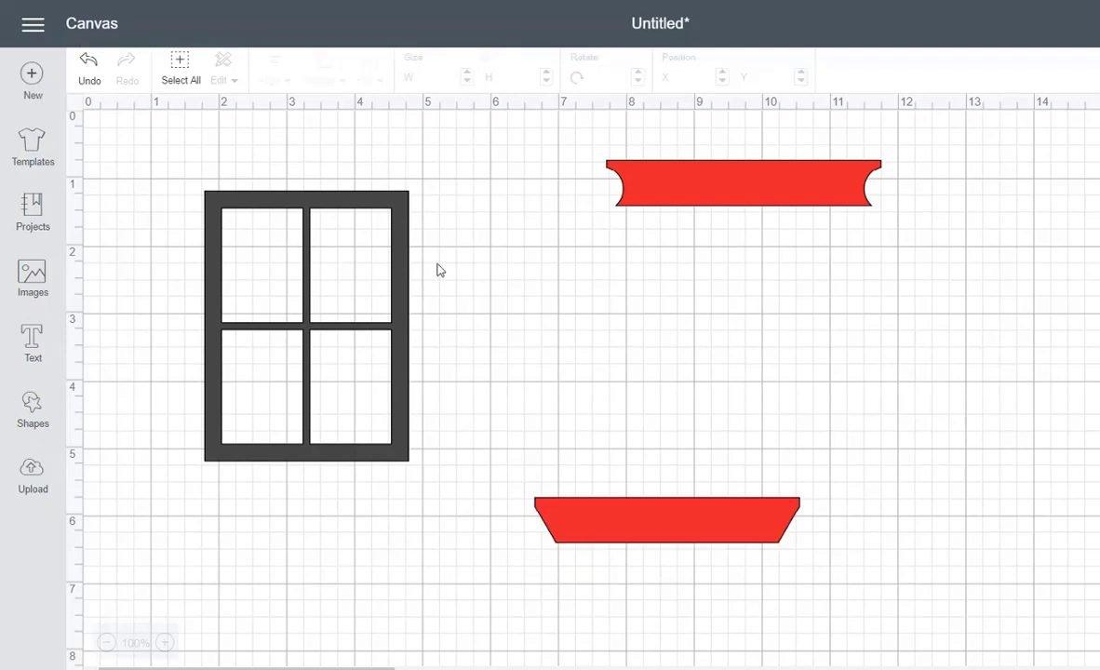
Step: Stack the frame on the red sill with the banner on top, and centre all three horizontally
left_click_drag(403, 300, 768, 351)
left_click_drag(842, 189, 768, 238)
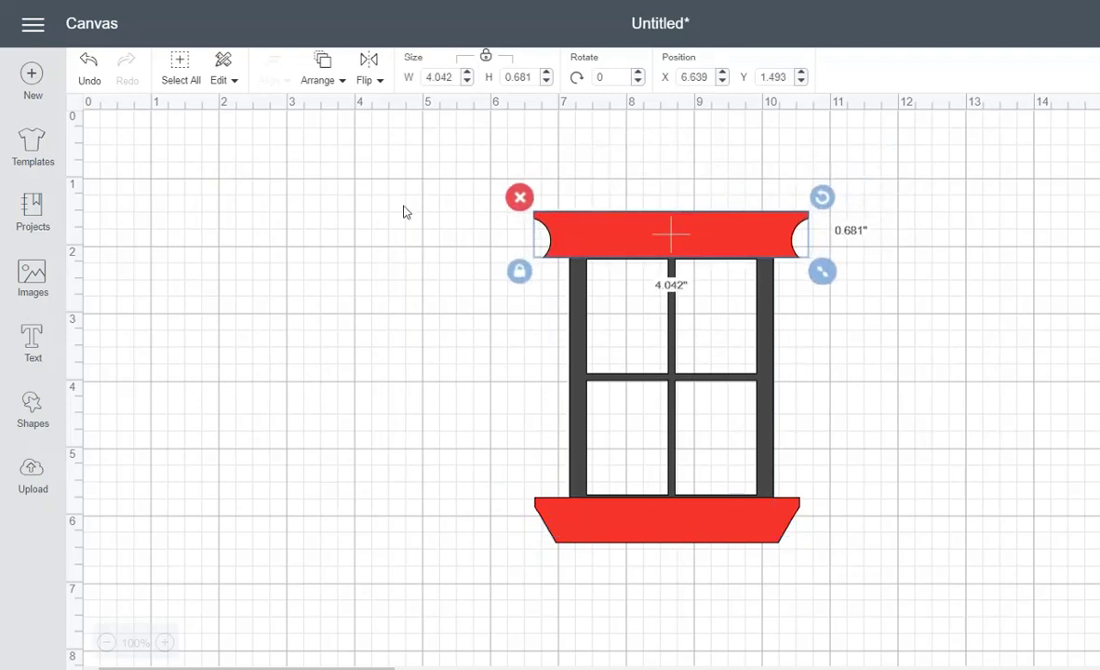
left_click_drag(371, 186, 908, 599)
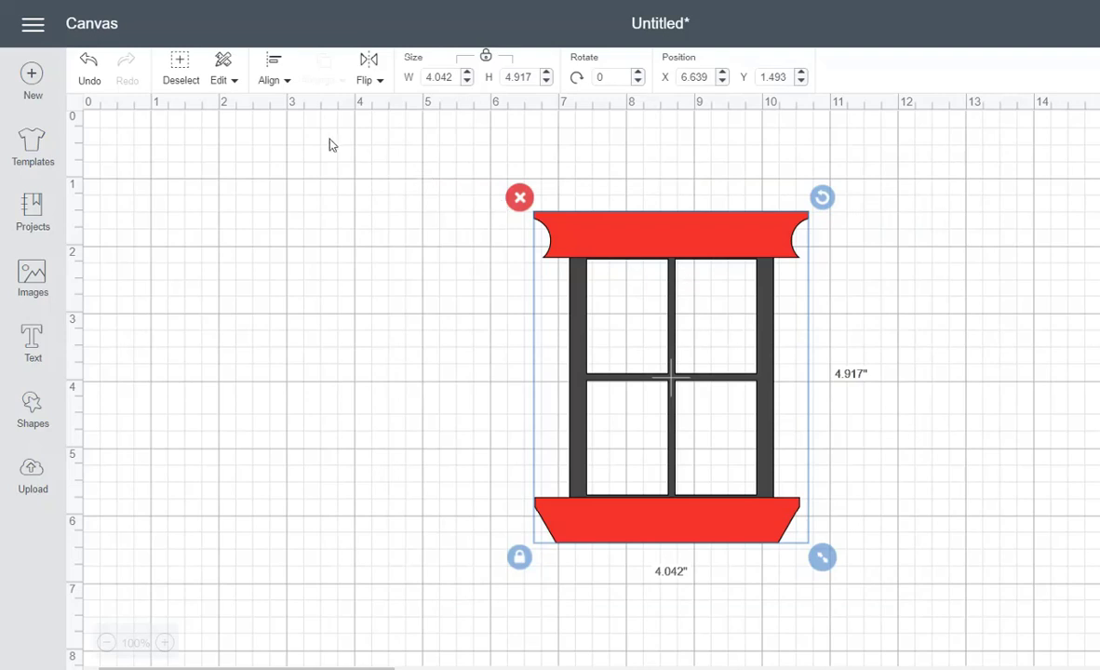
left_click(286, 81)
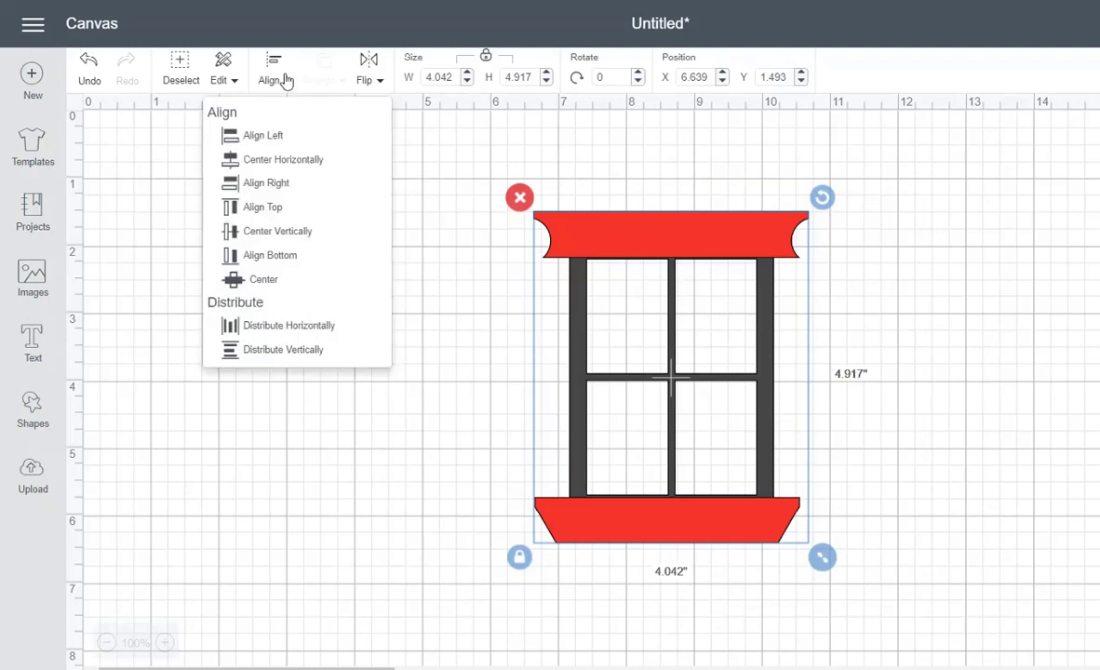
left_click(286, 165)
left_click(1001, 389)
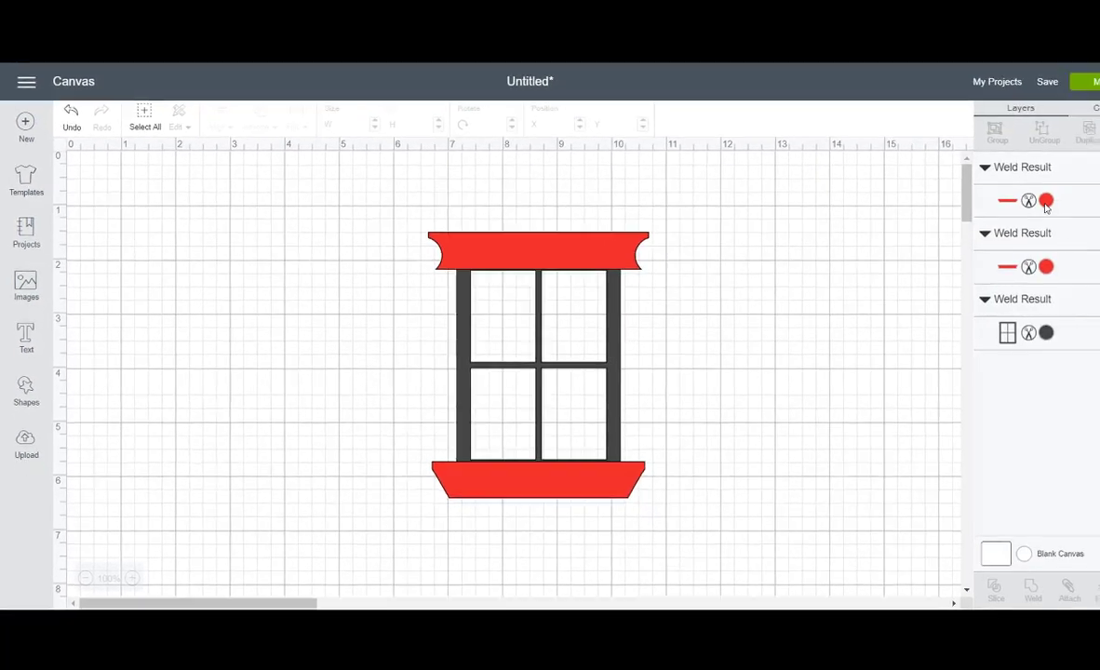
Step: Change the sill, banner and window frame colours to White in the Layers panel
left_click(989, 207)
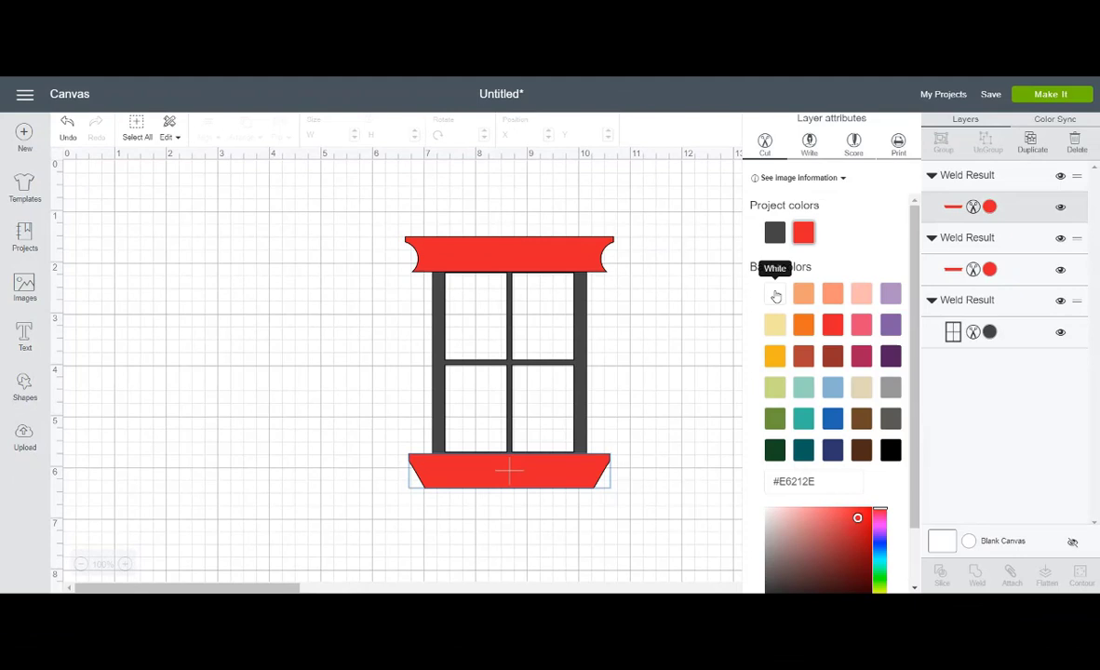
left_click(774, 294)
left_click(989, 269)
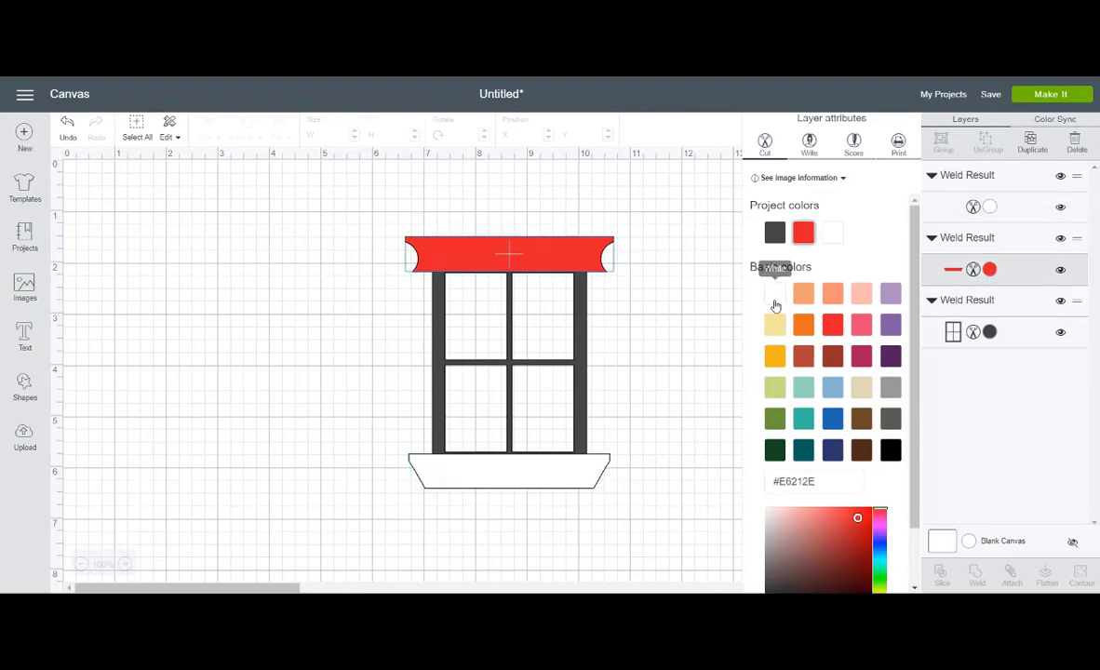
left_click(774, 294)
left_click(989, 332)
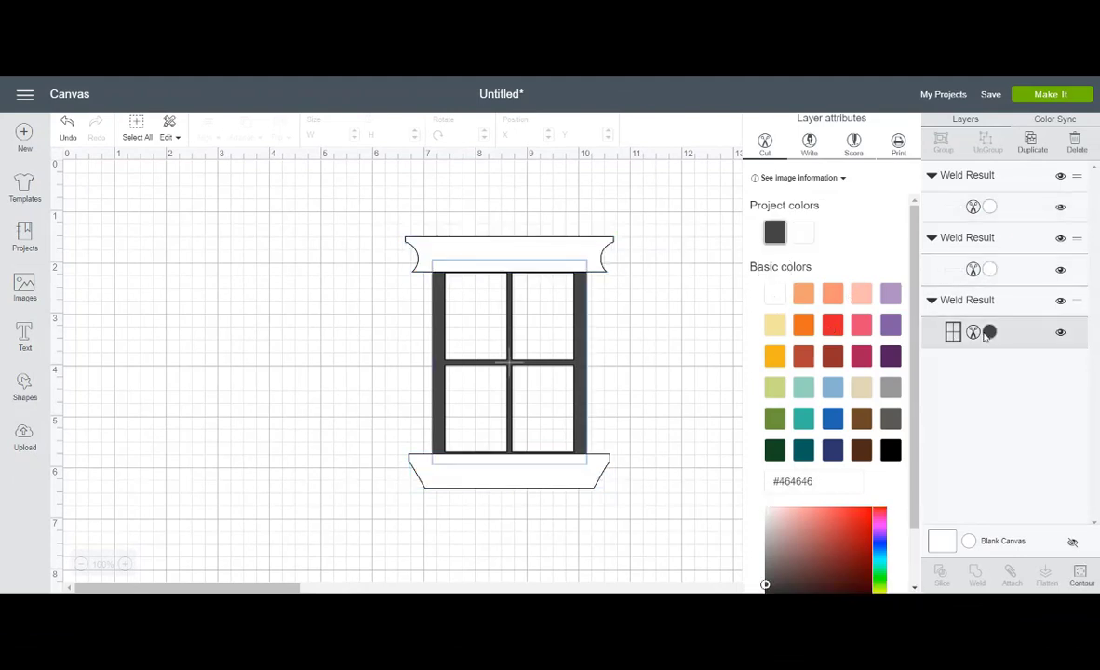
left_click(774, 294)
left_click(658, 331)
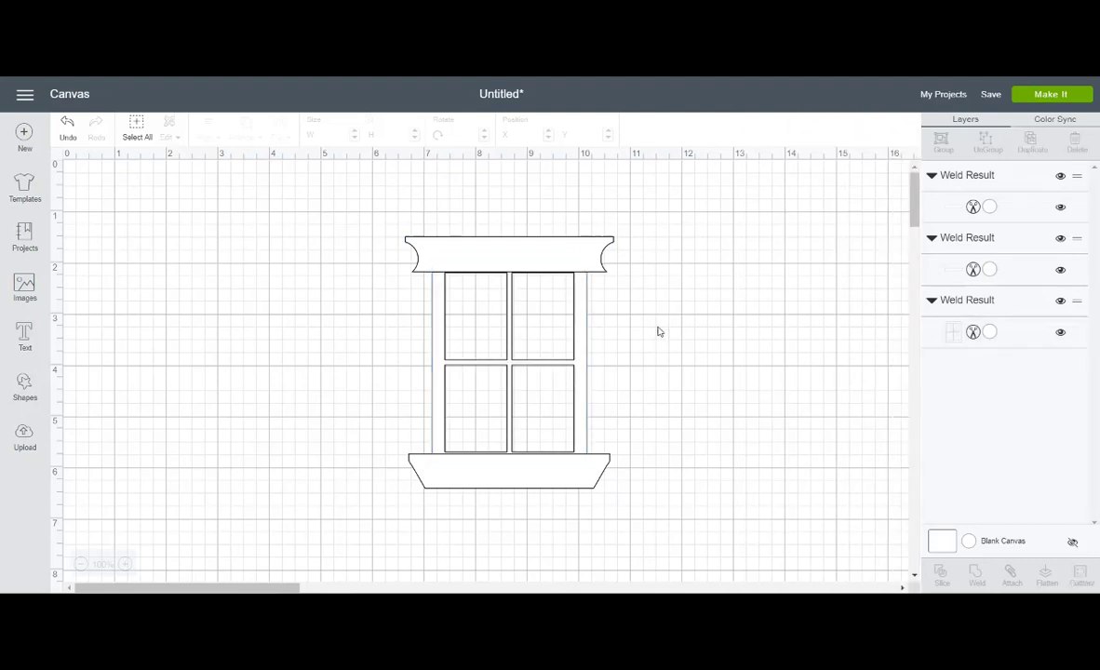
Step: Group all the window pieces and move the group to the upper left
left_click_drag(336, 220, 669, 512)
right_click(567, 234)
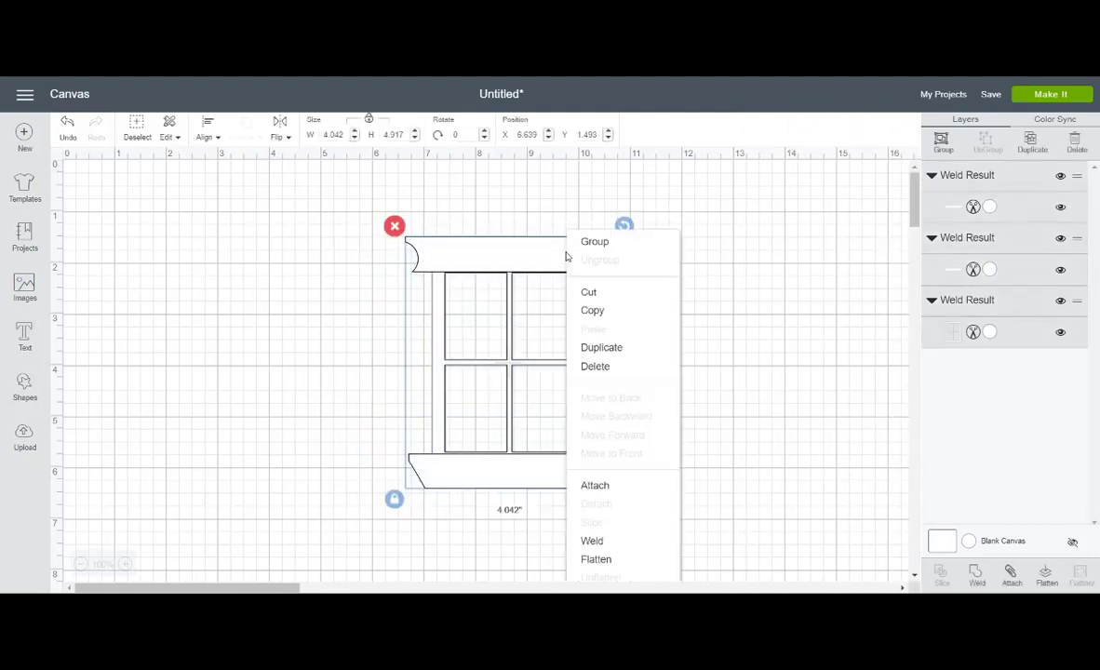
left_click(595, 244)
left_click_drag(573, 249, 305, 213)
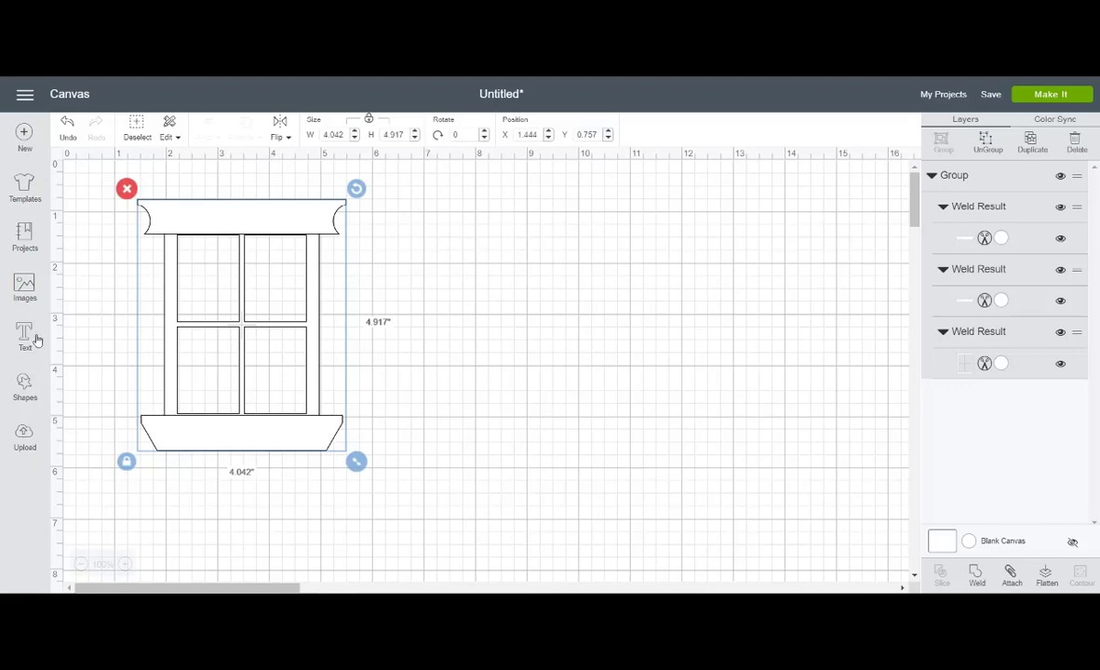
Step: Add a Forget-me-not blue square and move it over the window
left_click(25, 384)
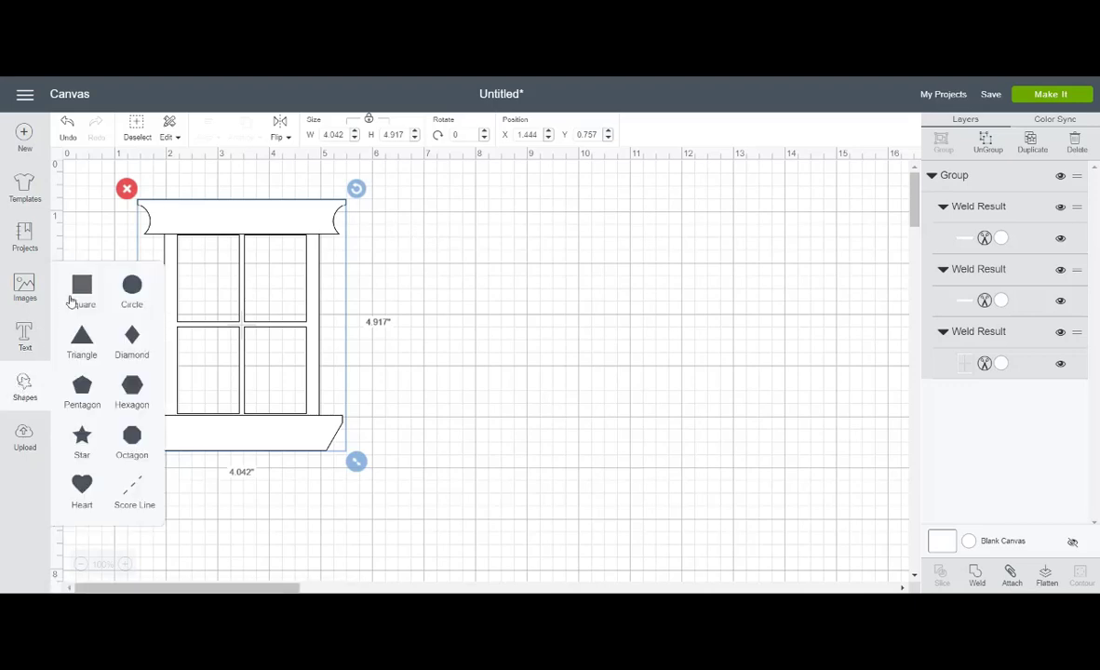
left_click(81, 287)
left_click_drag(327, 319, 512, 305)
left_click(990, 206)
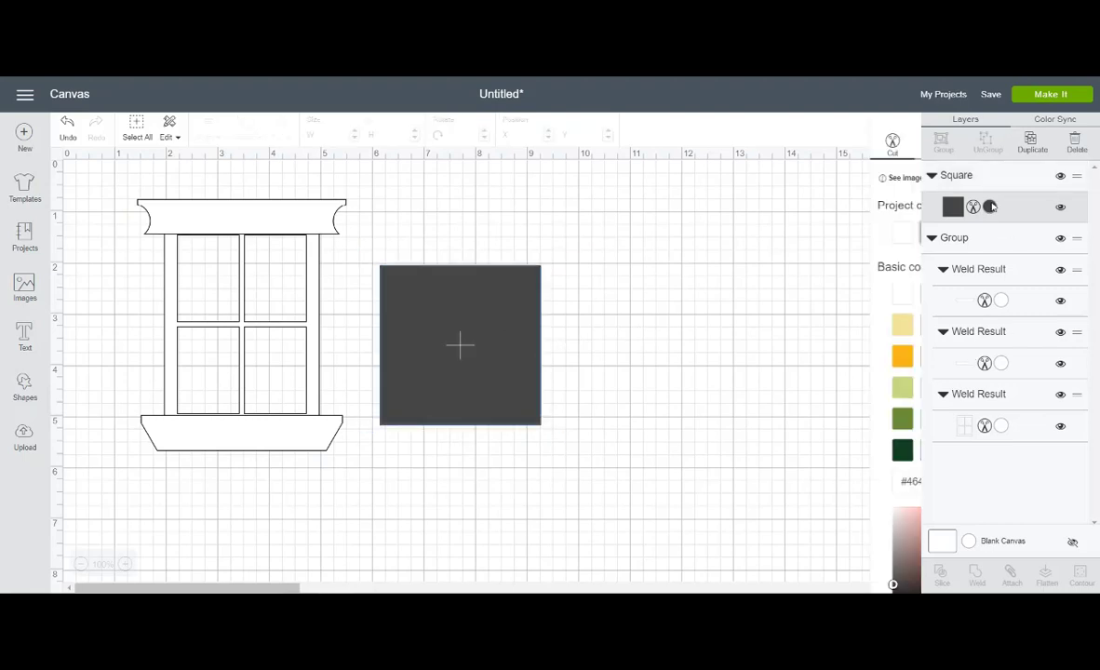
left_click(832, 389)
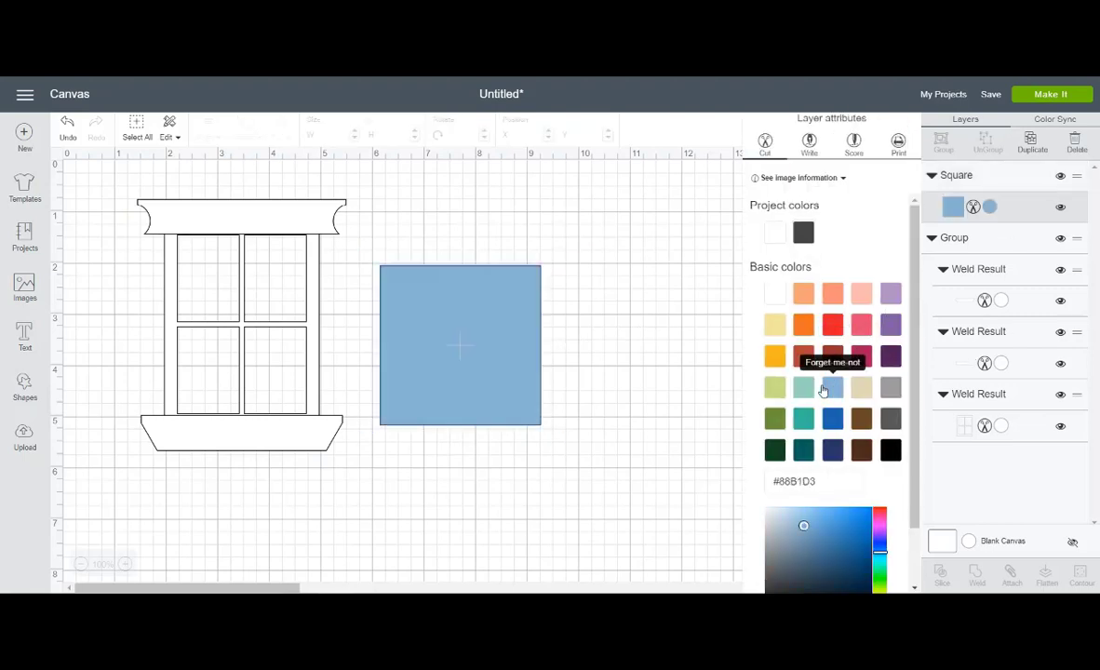
left_click_drag(499, 338, 286, 301)
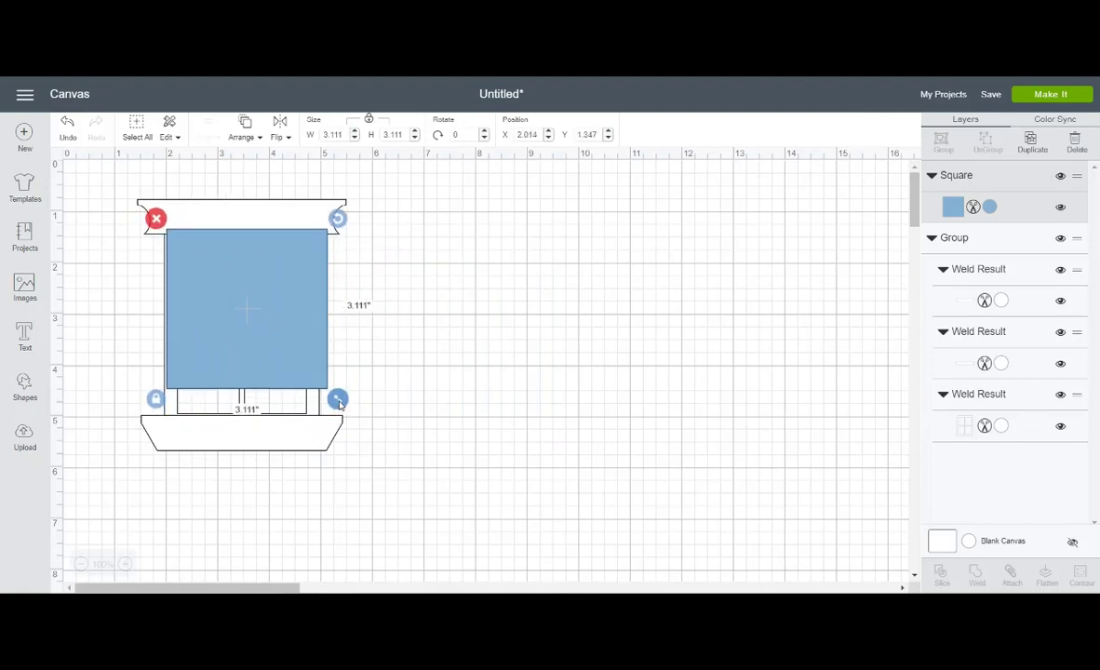
Step: Resize the blue square to 2.875 x 3.708 inches and send it behind the window
mouse_move(338, 398)
left_mouse_down()
mouse_move(327, 388)
mouse_move(326, 400)
left_mouse_up()
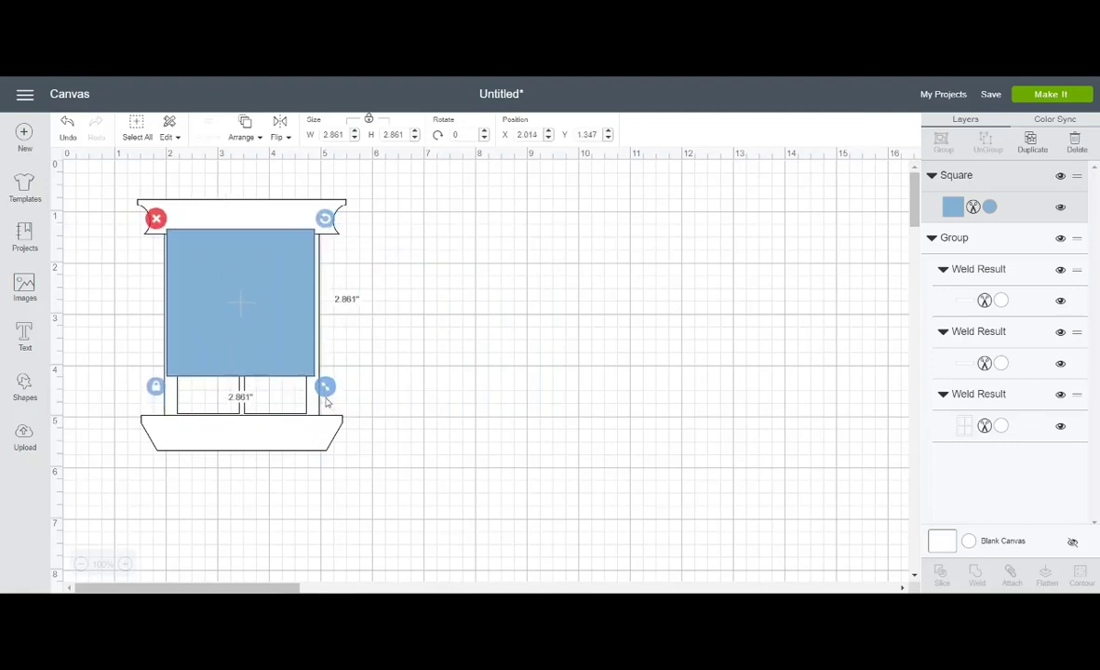
left_click(368, 121)
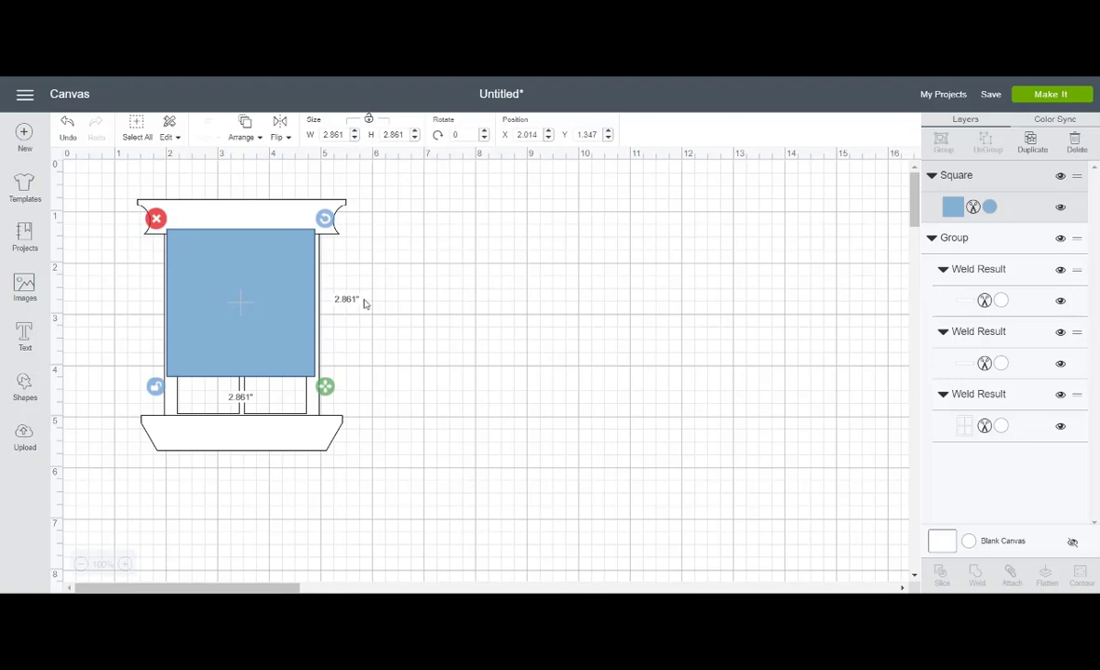
left_click_drag(325, 387, 326, 434)
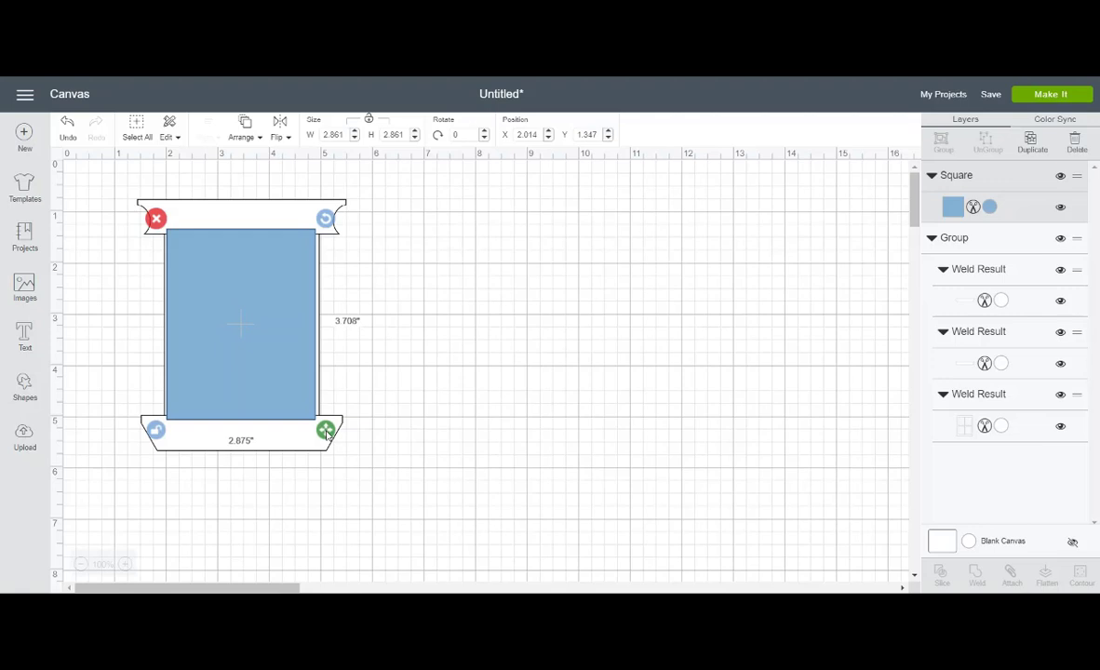
left_click_drag(327, 434, 327, 433)
right_click(286, 348)
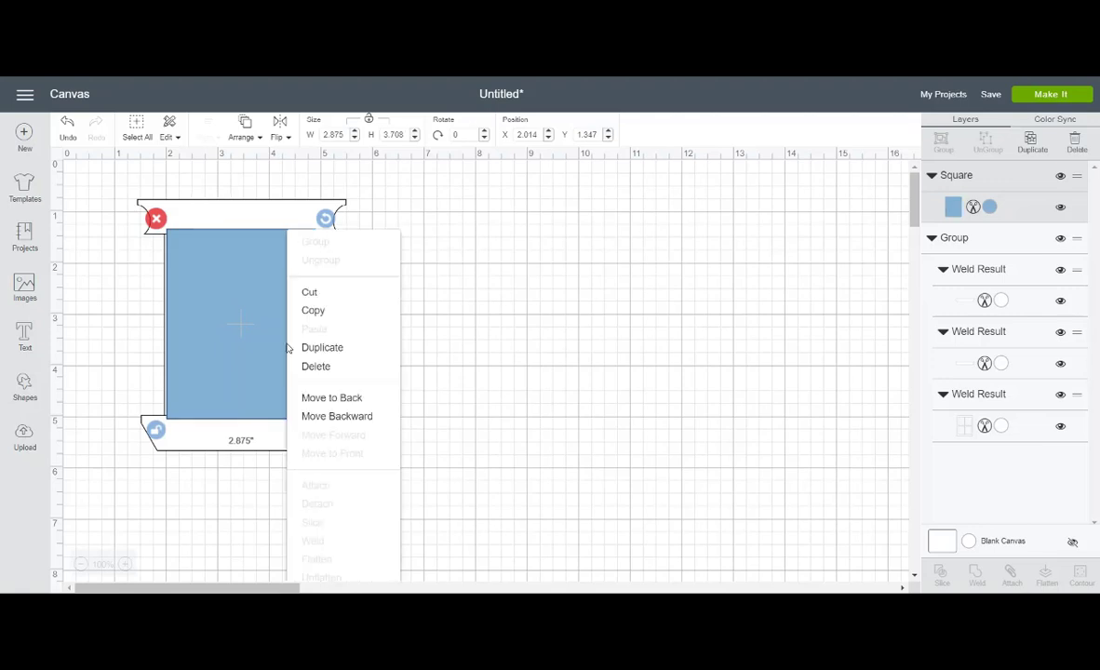
left_click(314, 397)
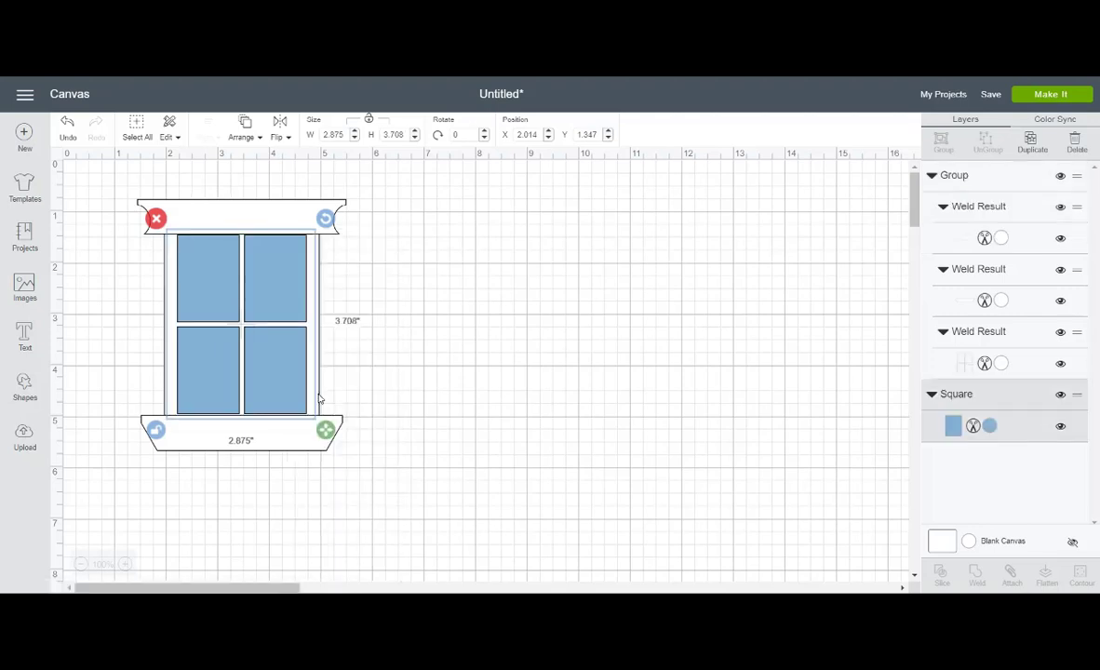
left_click(409, 385)
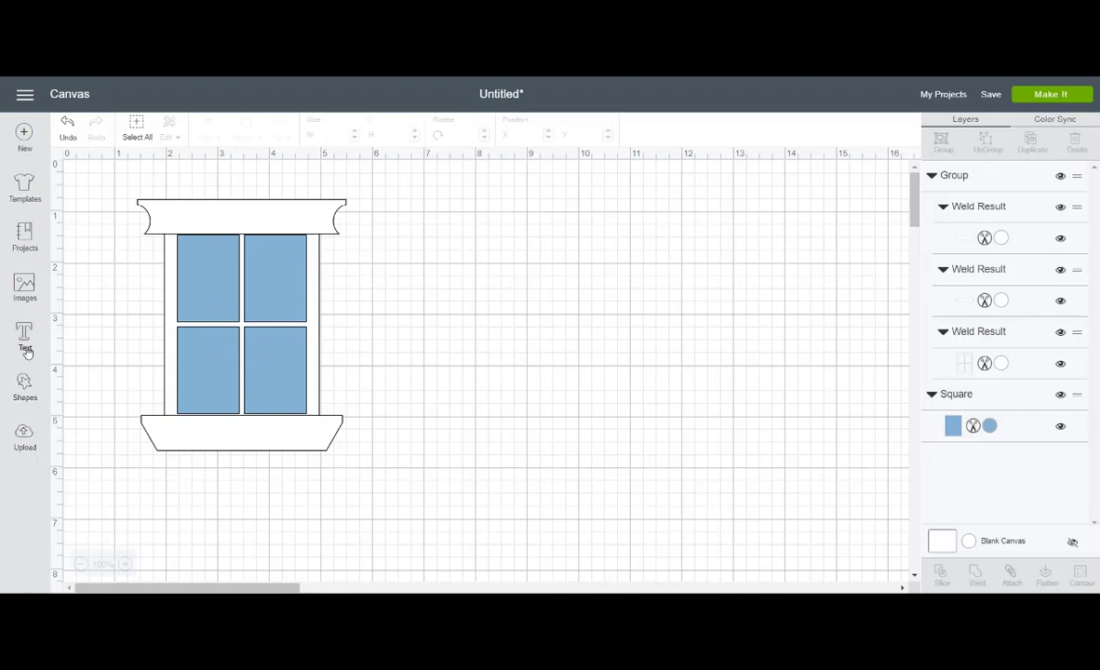
Step: Insert the decorated Christmas tree image into the panes and send it behind the window frame
left_click(26, 288)
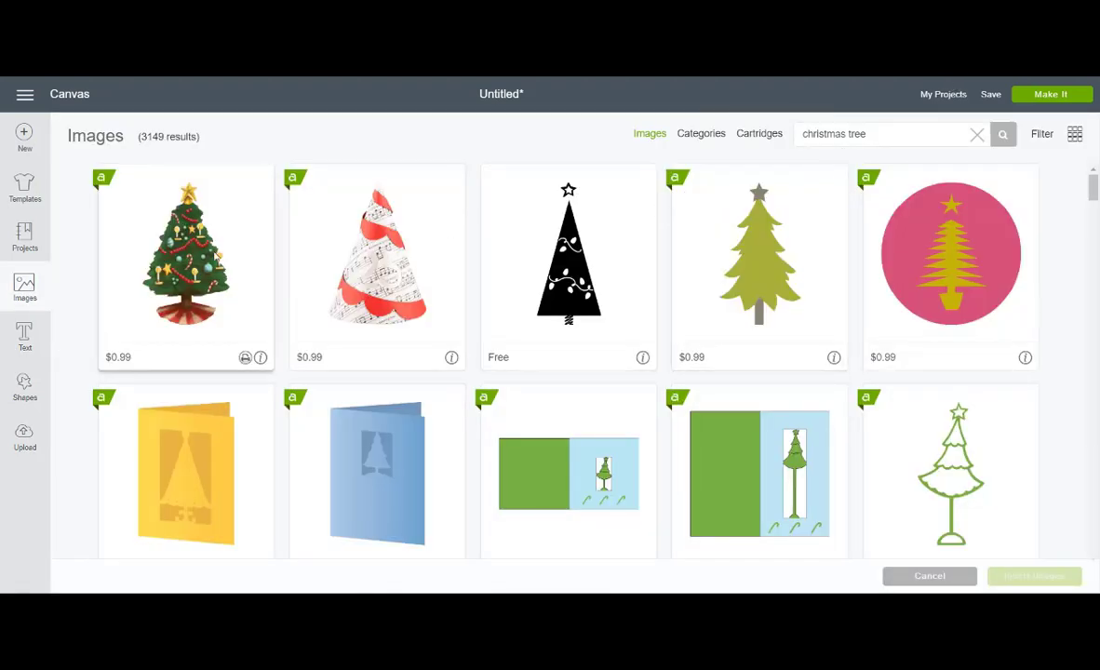
left_click(213, 259)
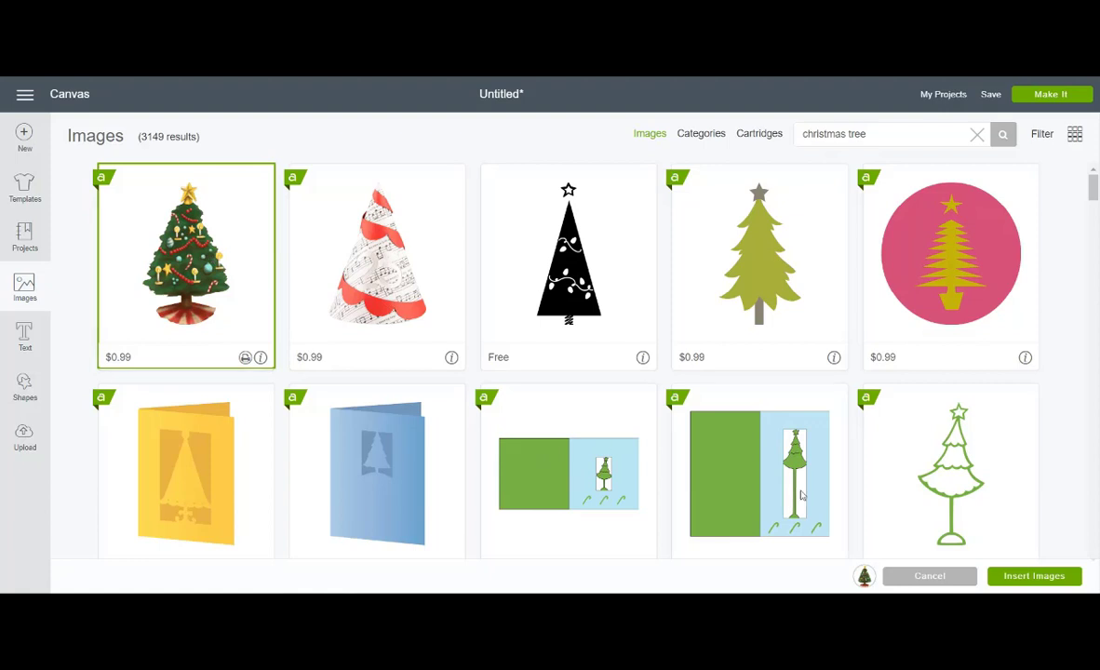
left_click(1021, 576)
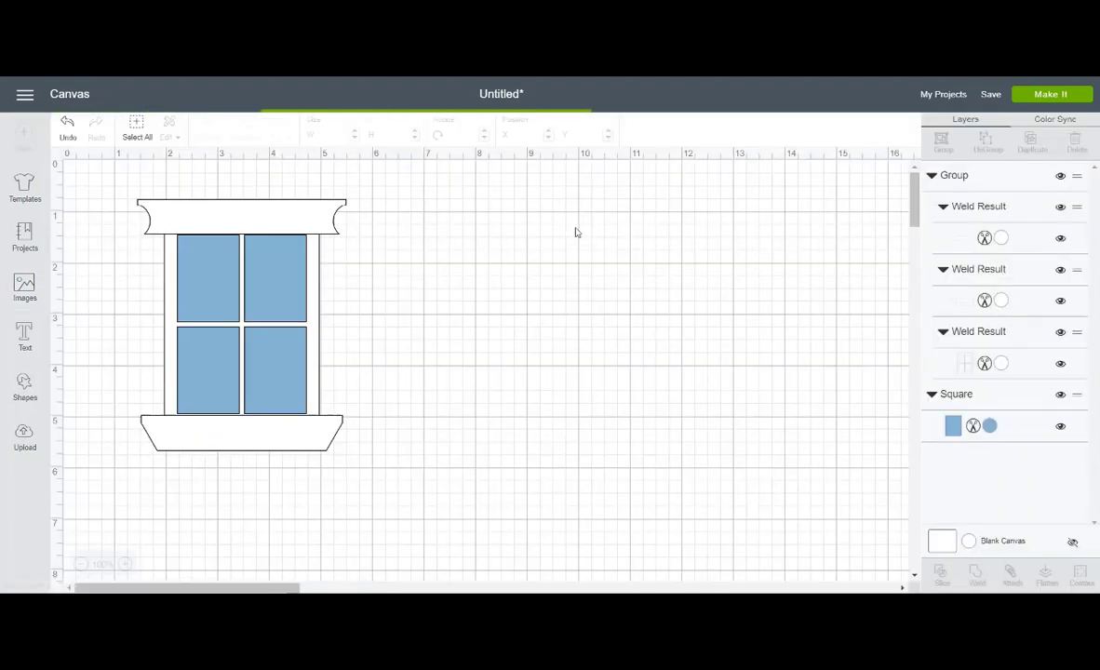
left_click_drag(270, 377, 244, 319)
right_click(244, 320)
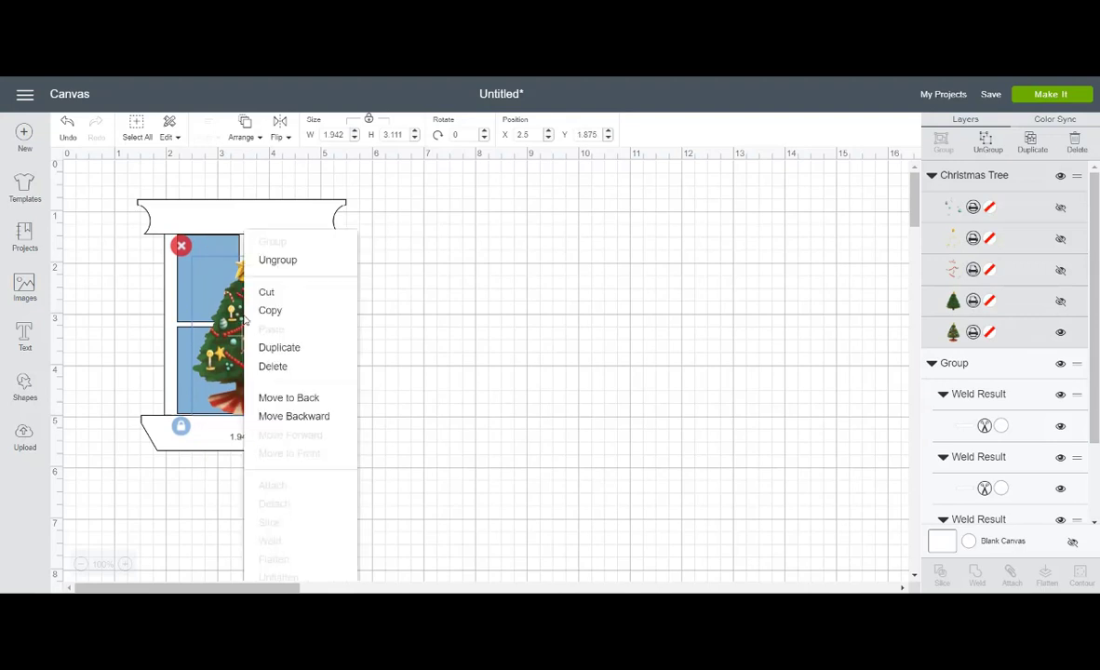
left_click(276, 407)
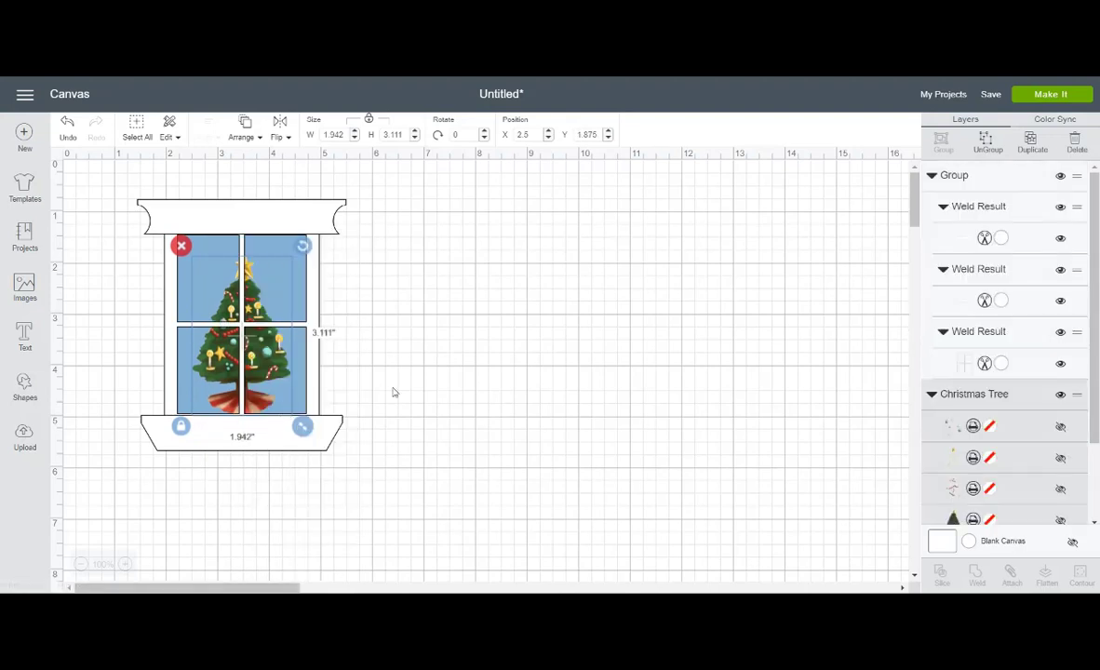
left_click(473, 382)
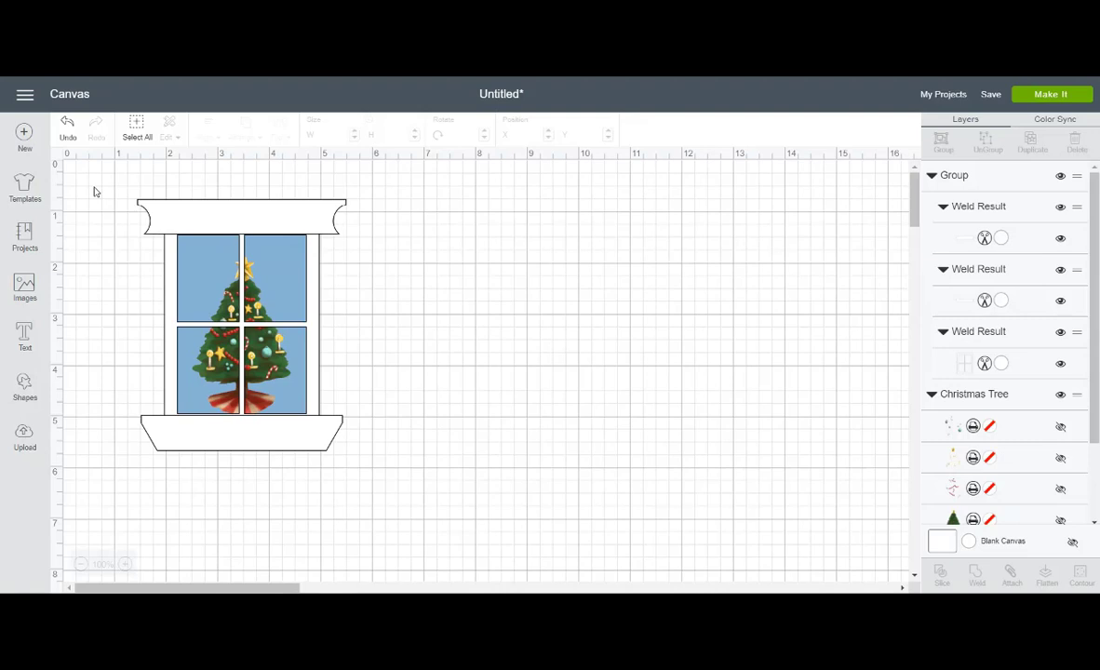
Step: Group the window and Christmas tree into one design and nudge it down-left
left_click_drag(86, 172, 384, 455)
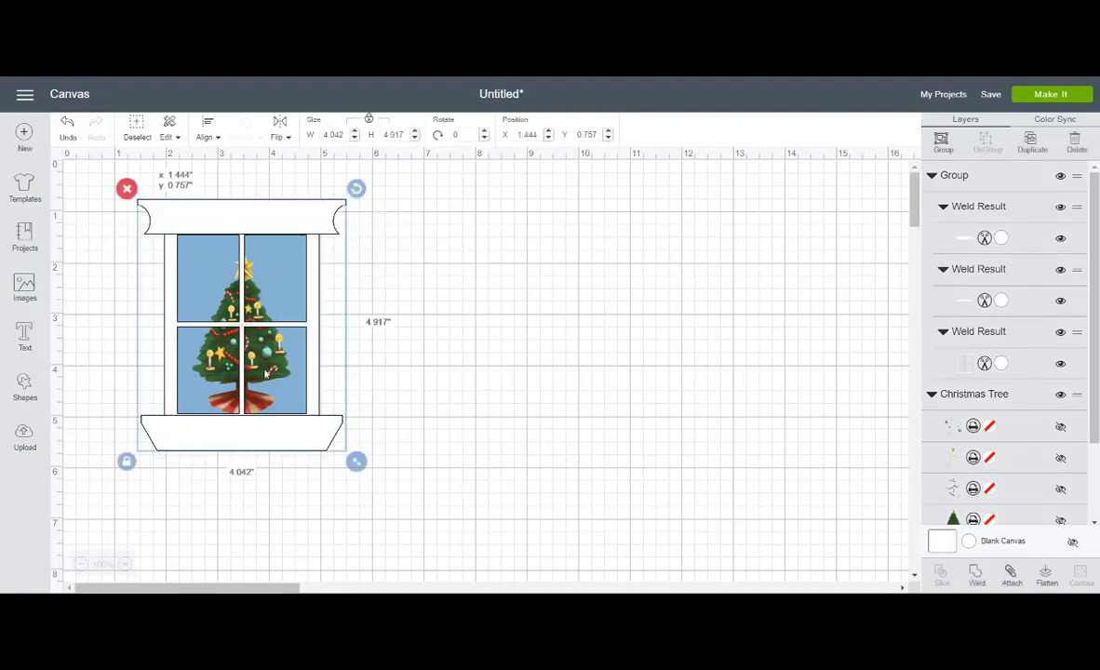
right_click(246, 346)
left_click(293, 242)
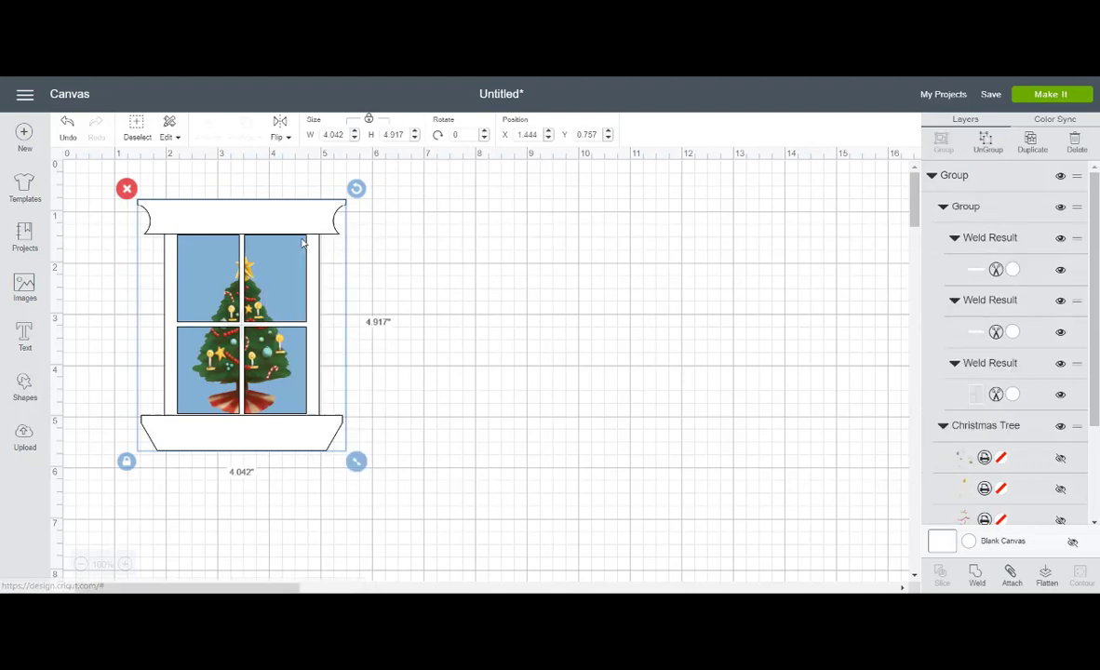
left_click_drag(300, 229, 262, 241)
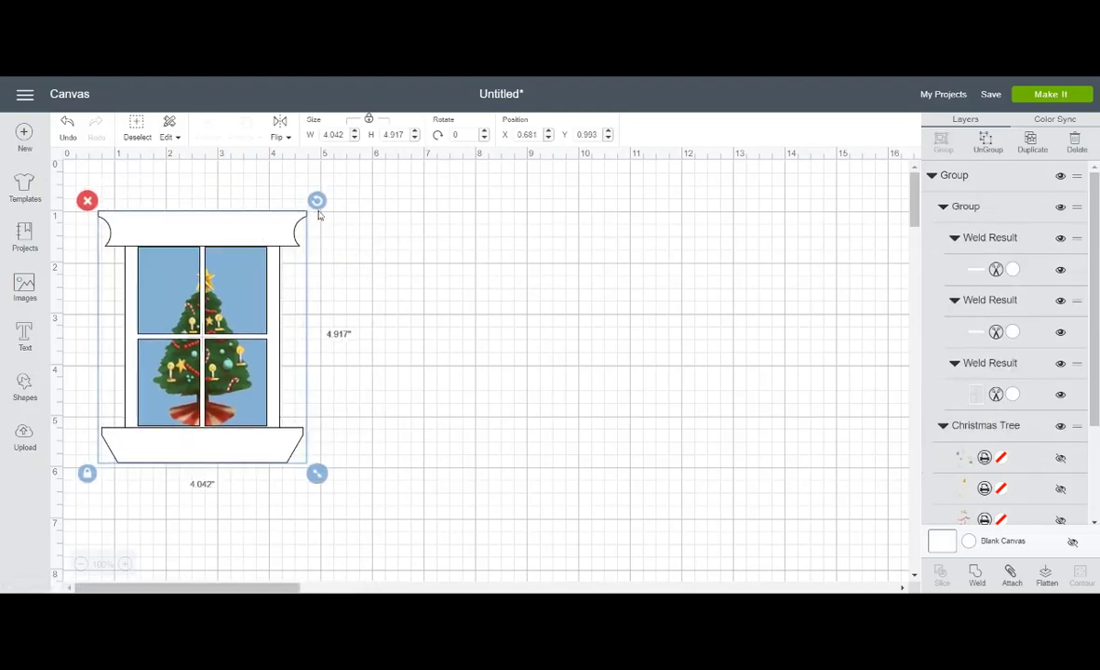
Step: Add a square right of the window and resize it, unlocked, to 4.25 × 5.5 inches
left_click(24, 387)
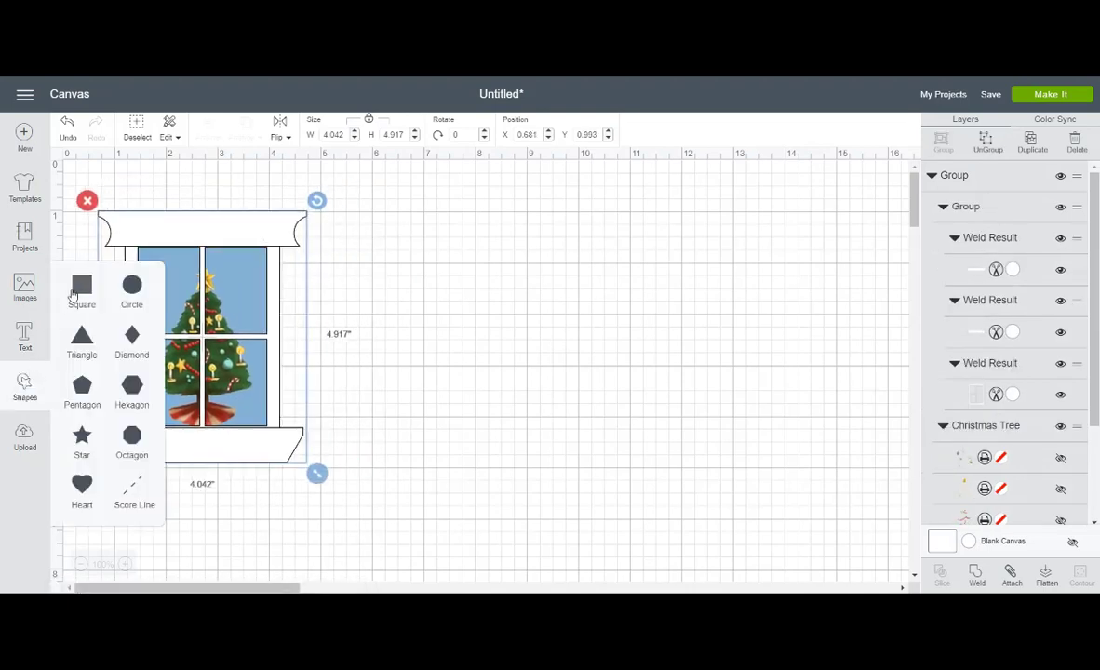
left_click(81, 287)
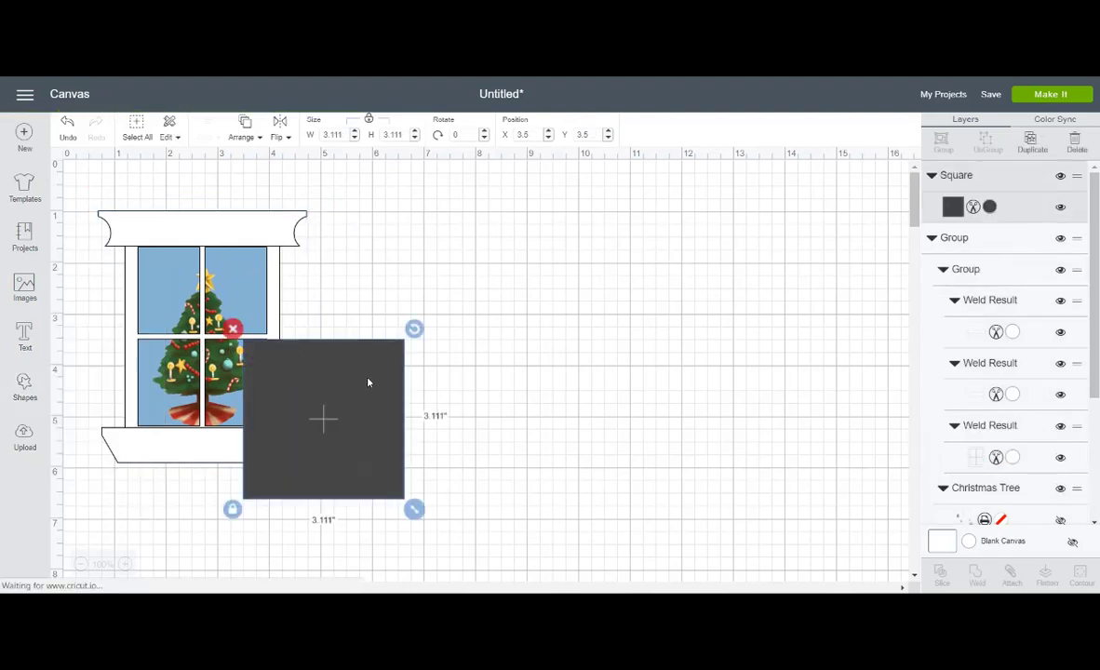
left_click_drag(368, 380, 617, 271)
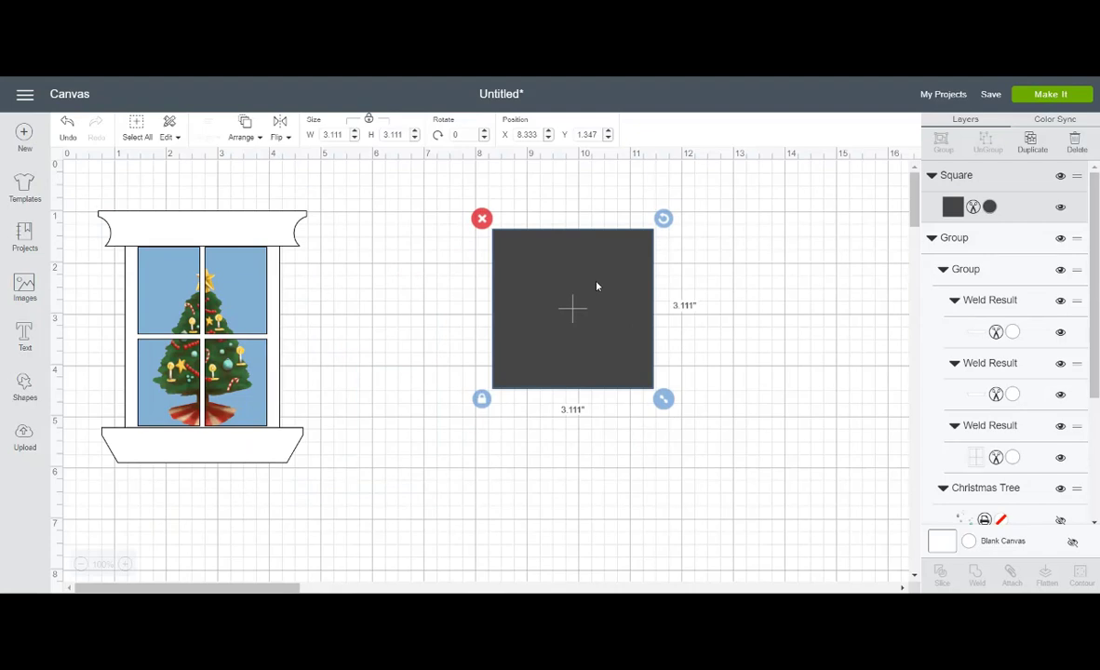
left_click(368, 121)
double_click(341, 134)
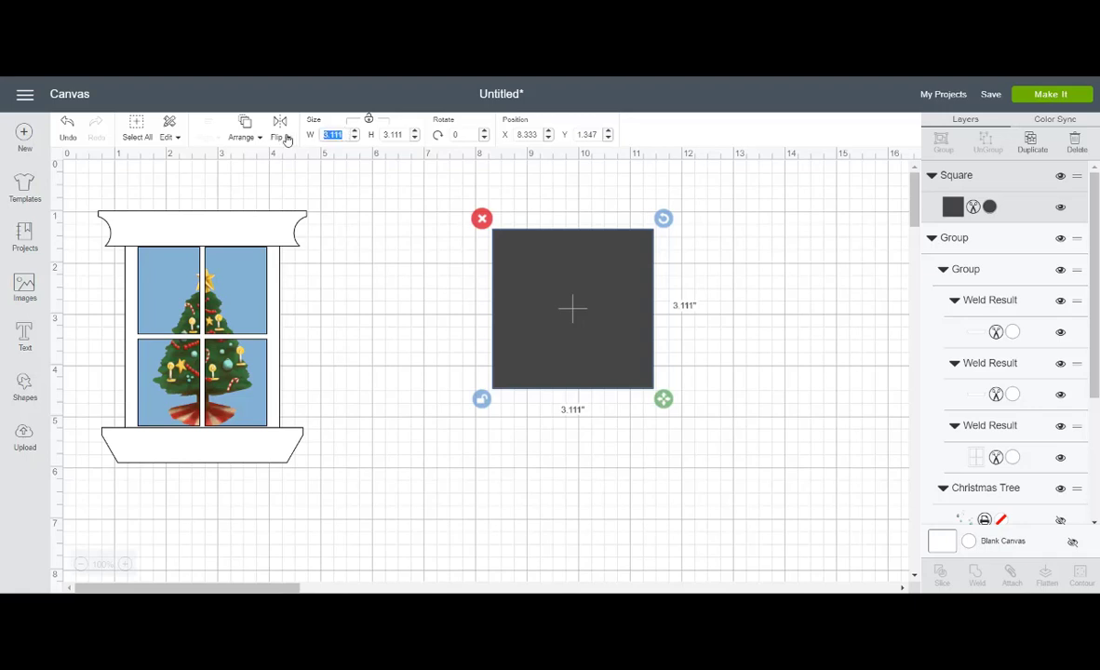
type("4.25")
key("Tab")
type("5.5")
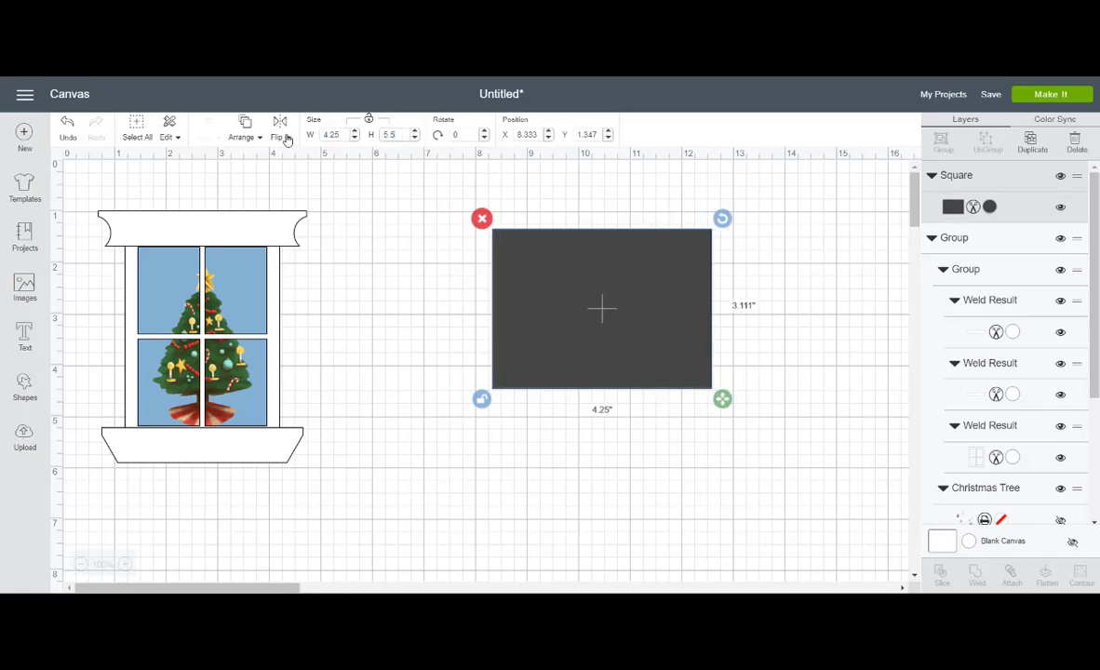
key("Return")
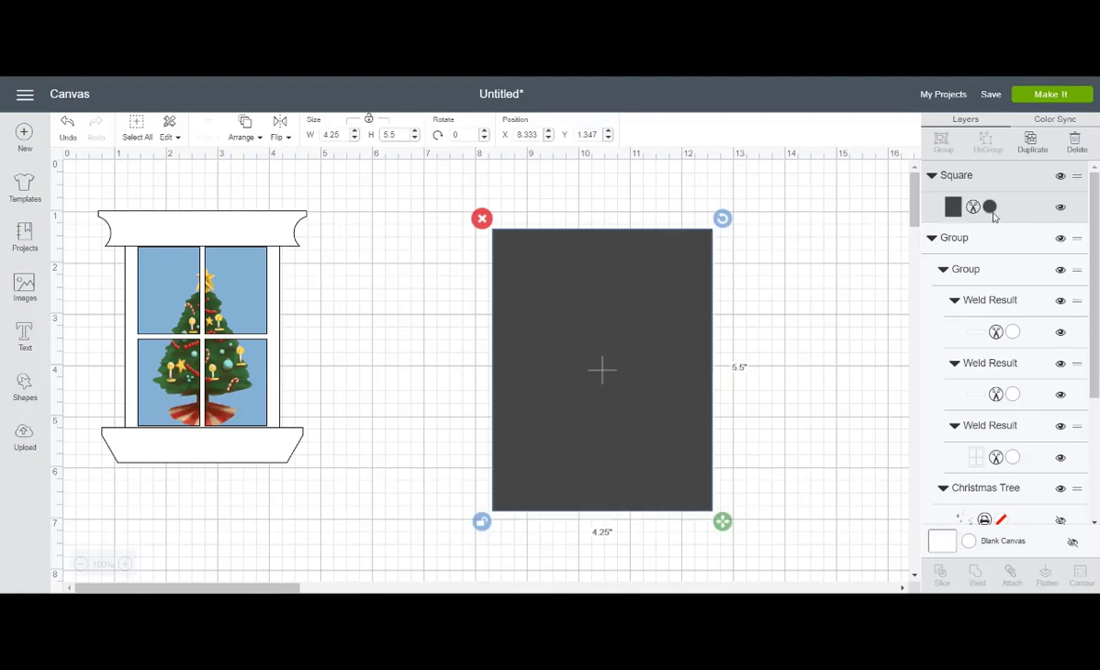
Step: Colour the 4.25 × 5.5 rectangle Very Berry red and shift it left and up
left_click(992, 207)
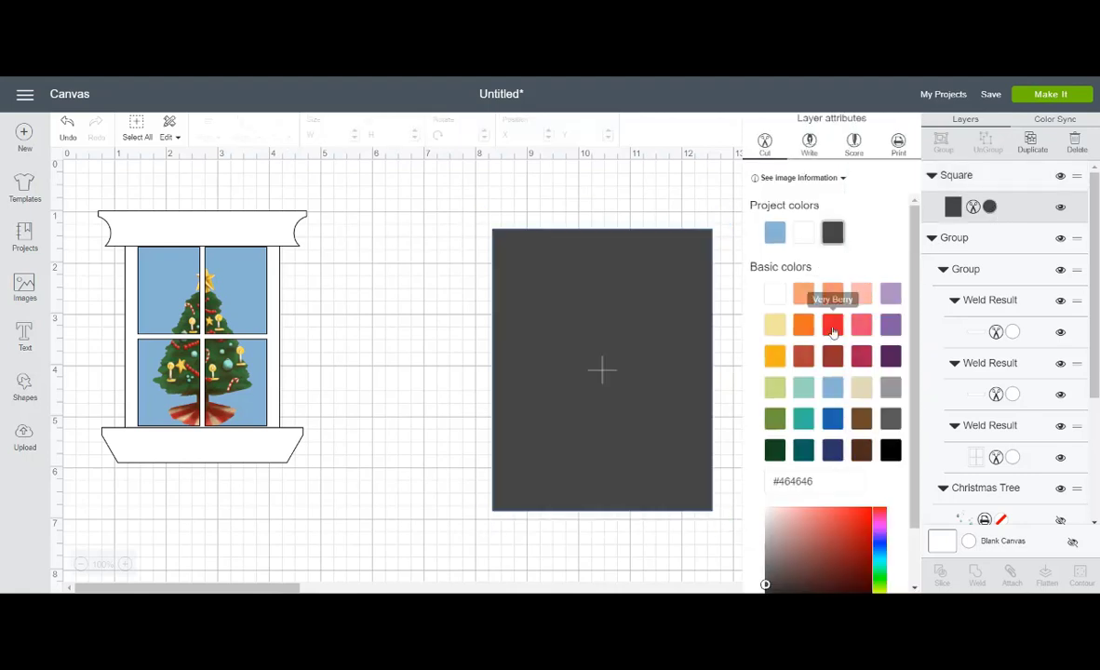
left_click(833, 325)
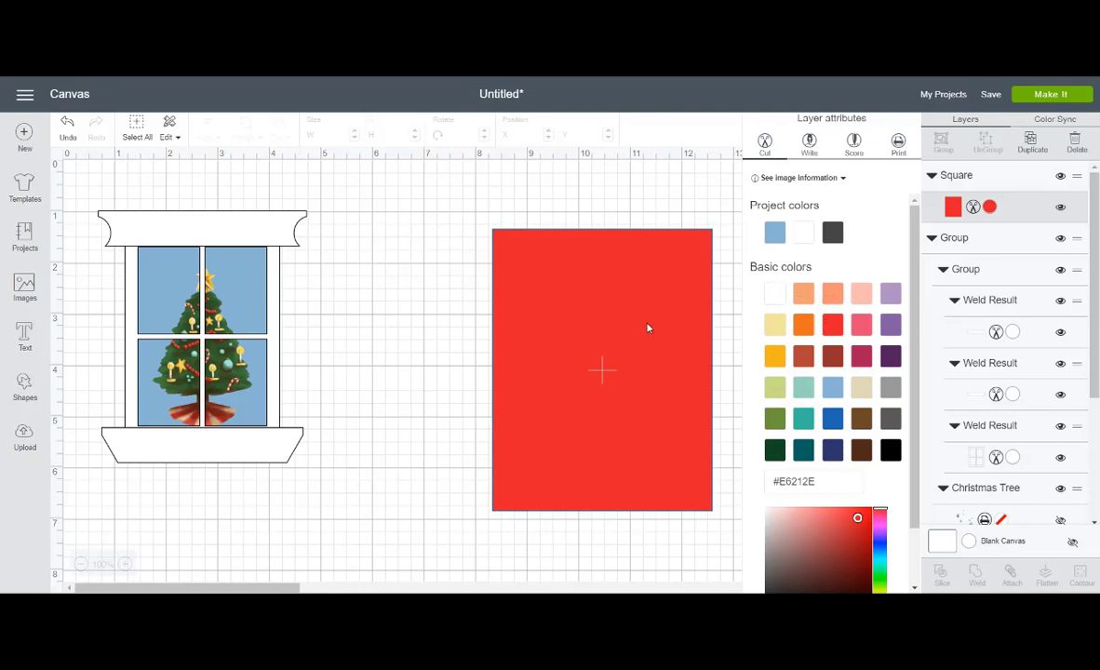
left_click_drag(648, 326, 558, 311)
left_click(703, 324)
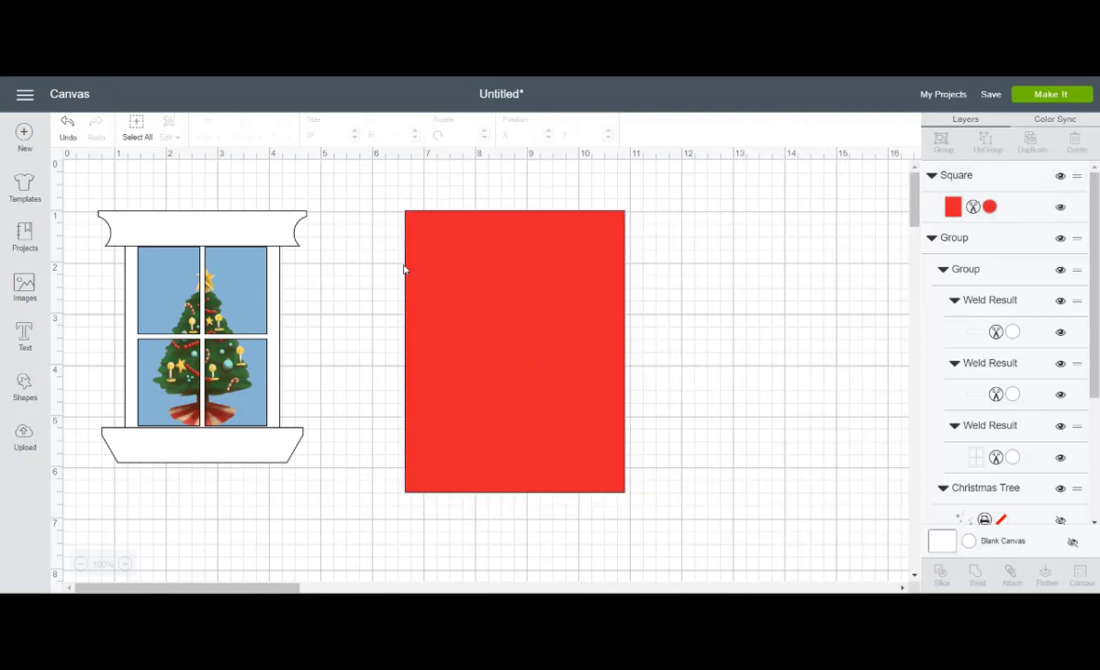
Step: Adjust the window group's layer order and place it over the red rectangle
mouse_move(223, 234)
left_mouse_down()
mouse_move(442, 261)
mouse_move(228, 233)
left_mouse_up()
right_click(228, 233)
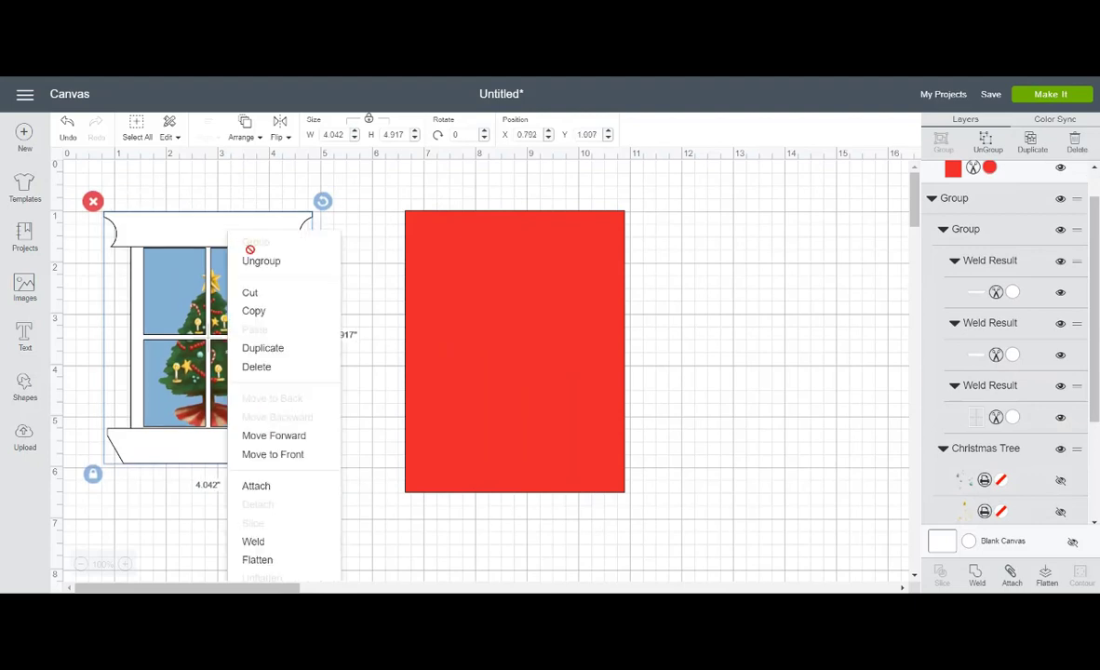
left_click(274, 436)
right_click(236, 233)
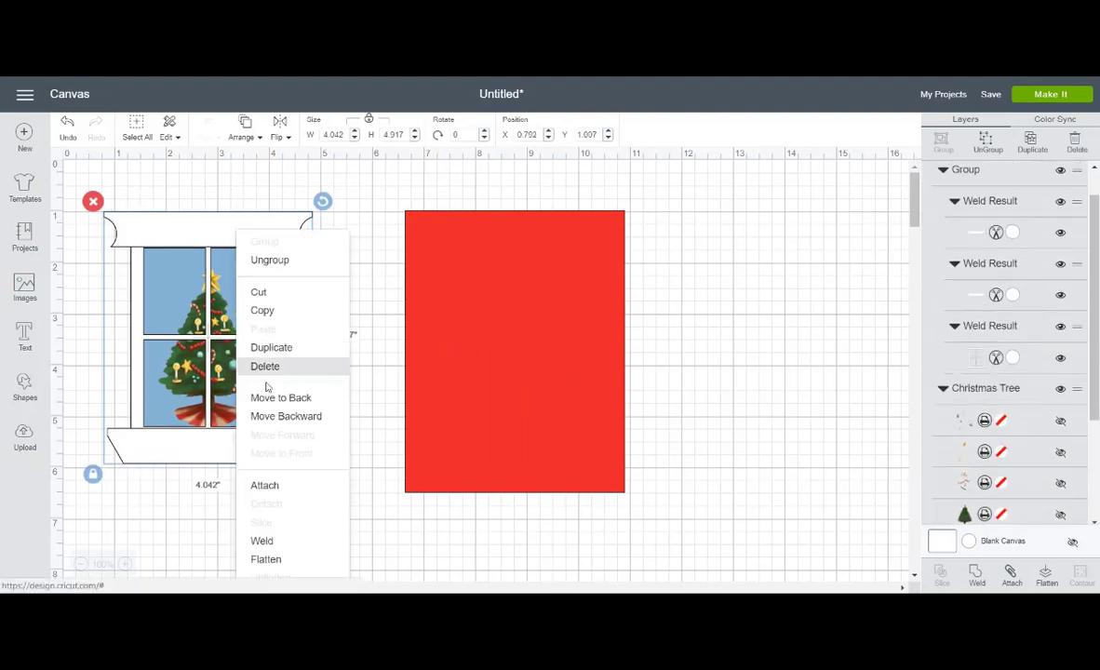
left_click(276, 419)
left_click_drag(143, 321, 446, 341)
left_click(652, 309)
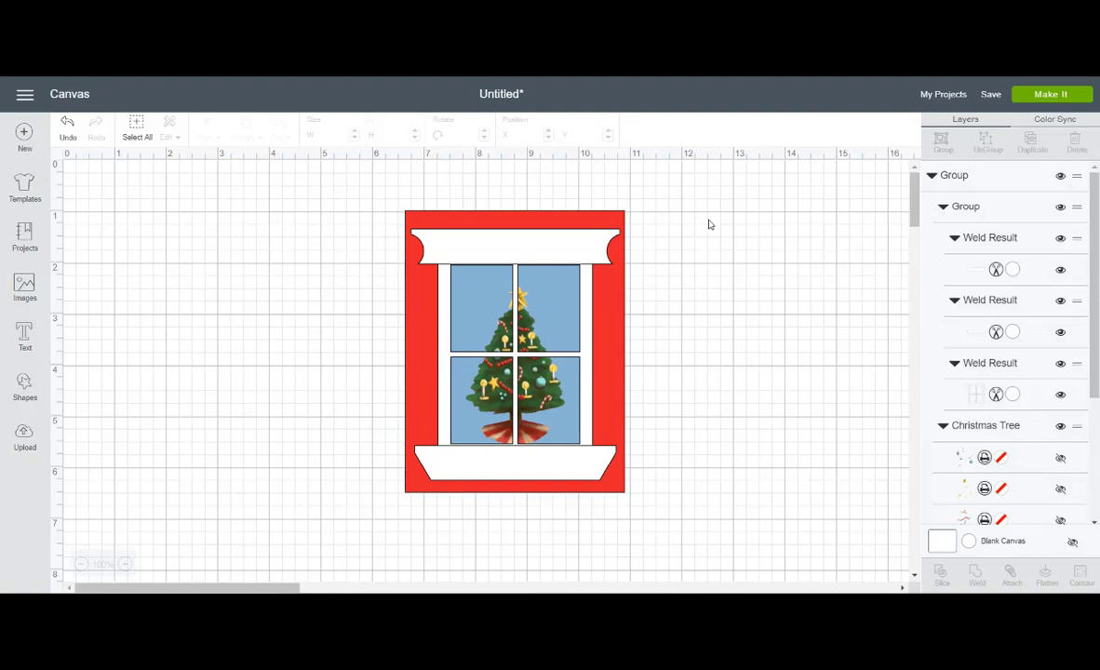
Step: Scale the Christmas-tree window down to 3.197 × 3.89 inches and park it left of the red card
left_click(576, 254)
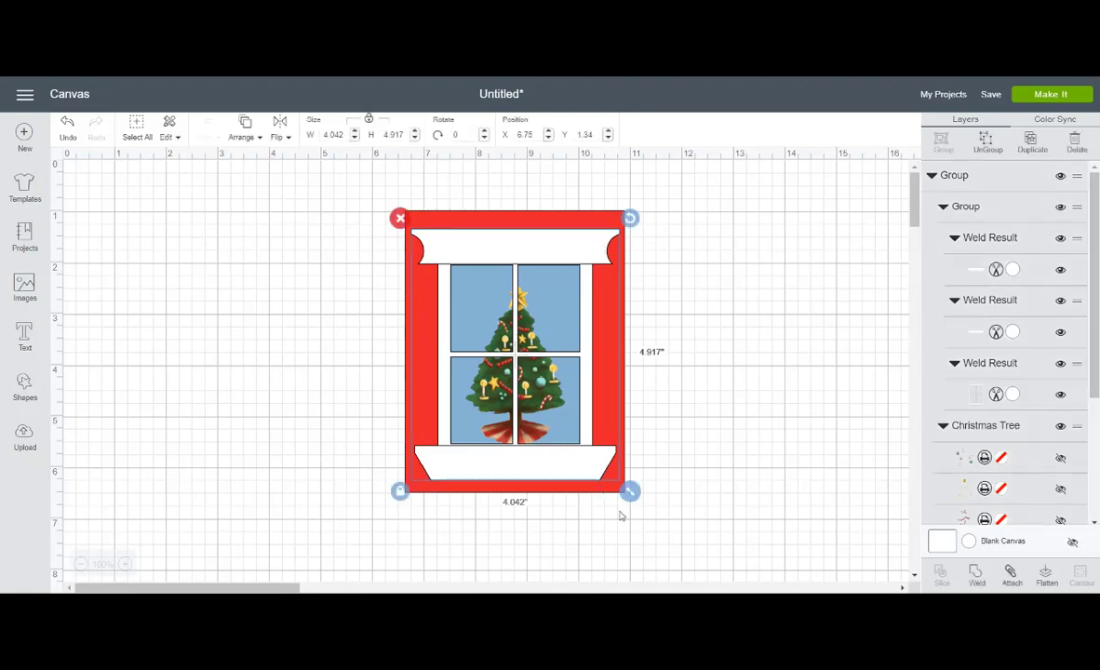
left_click_drag(630, 494, 550, 442)
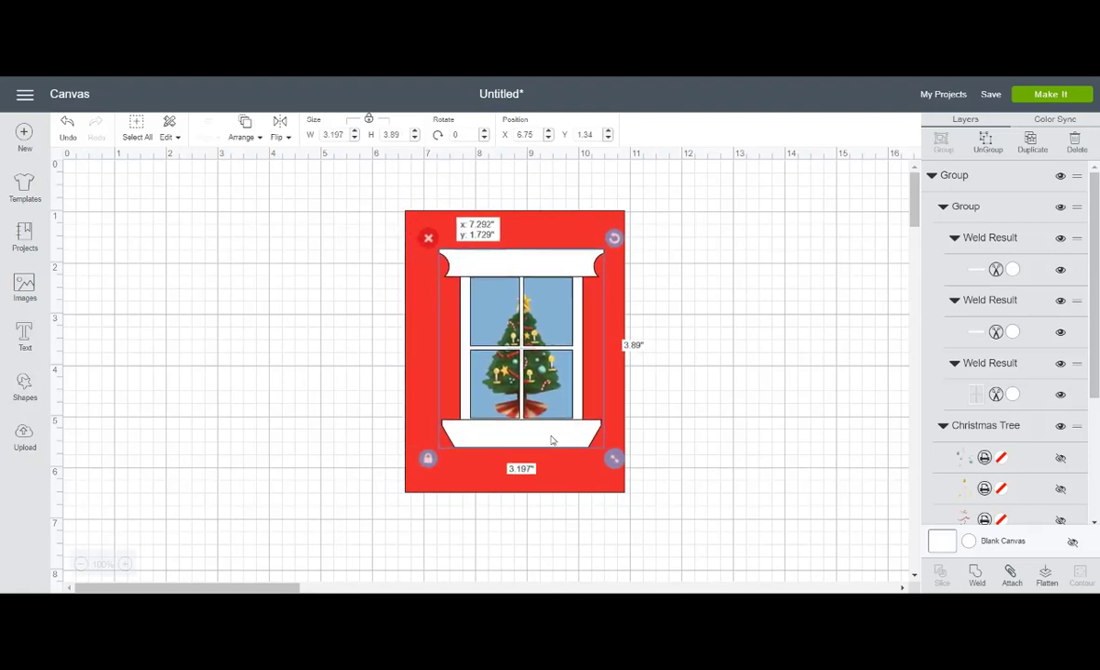
left_click(700, 471)
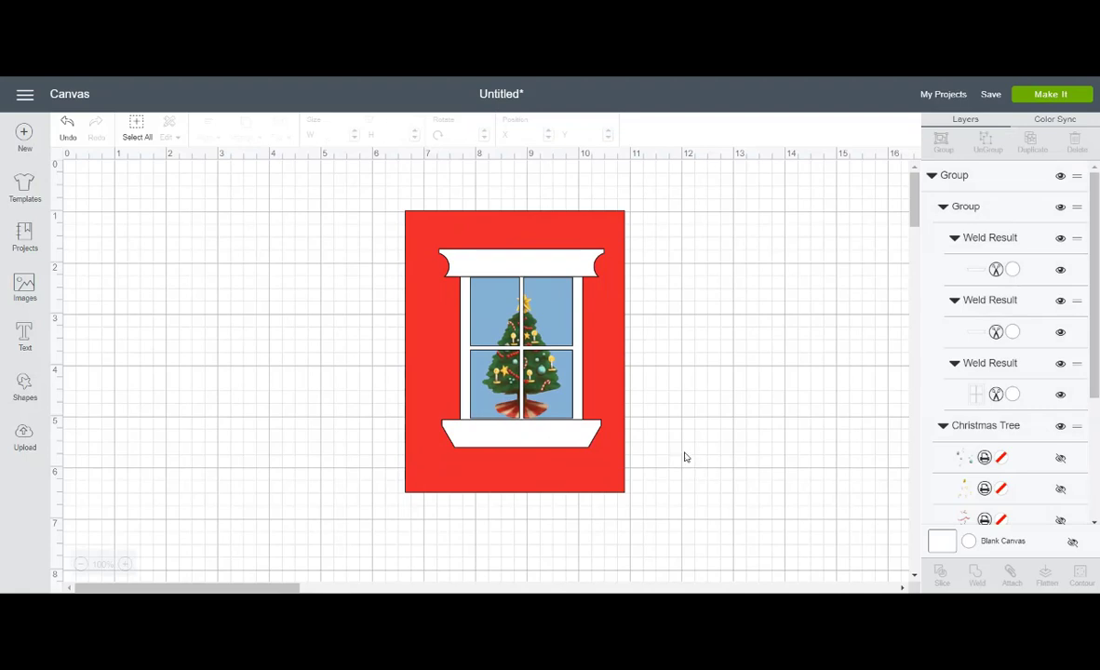
left_click_drag(556, 269, 232, 245)
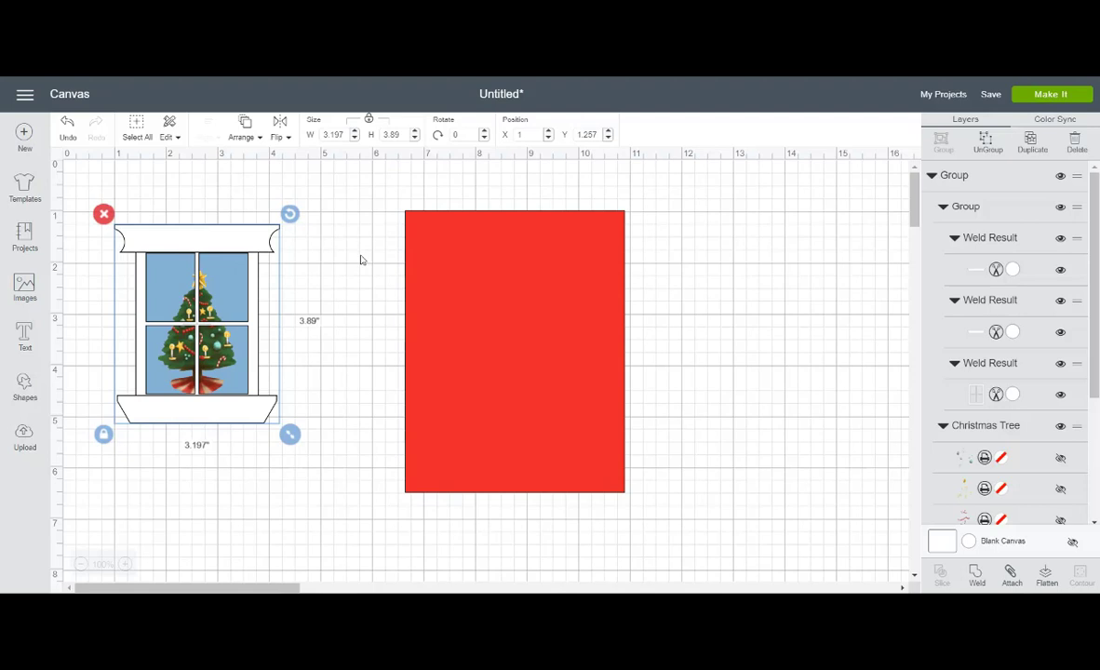
Step: Return the window to the red card, enlarge it to 3.825 × 4.653 inches, and centre it
left_click_drag(235, 240, 543, 265)
left_click_drag(597, 458, 638, 505)
left_click_drag(572, 480, 564, 460)
left_click(724, 436)
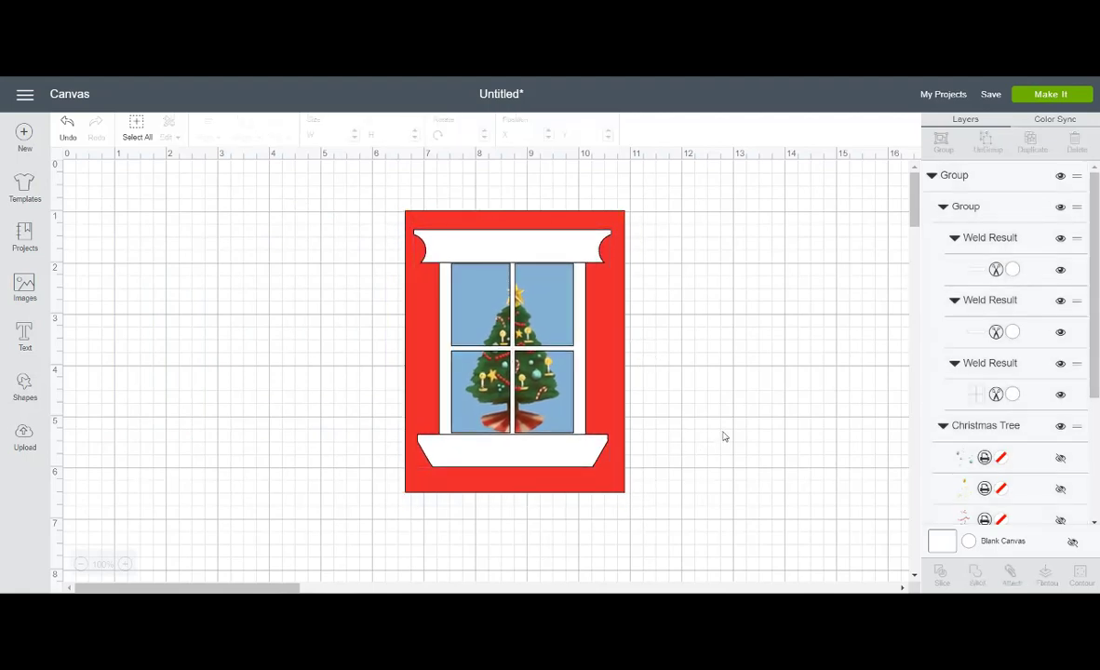